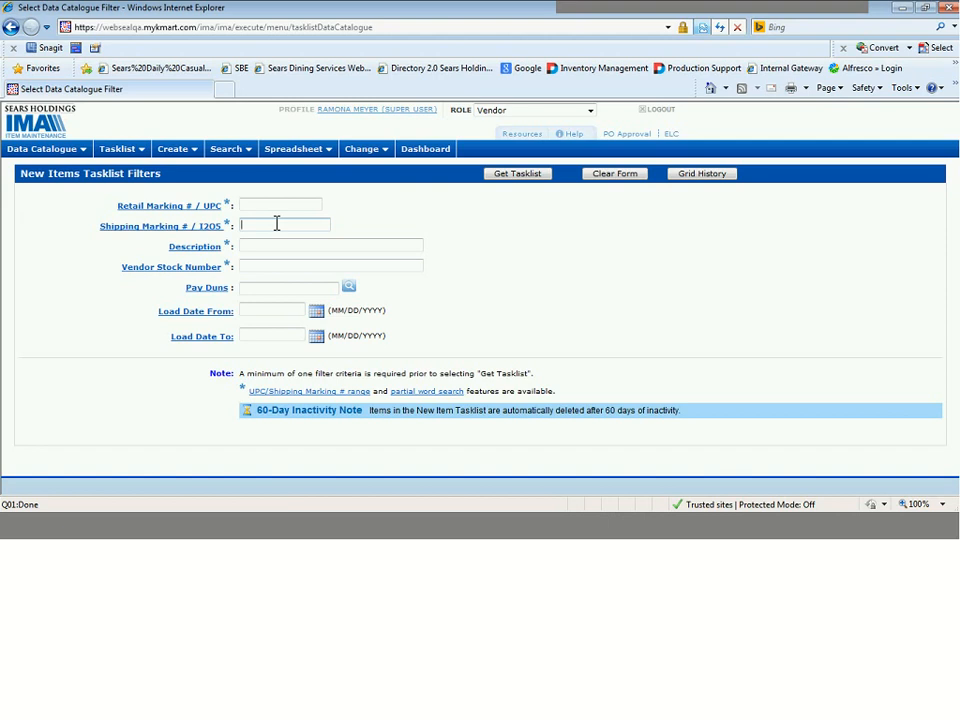
pyautogui.hotkey('ctrl', 'v')
pyautogui.click(268, 246)
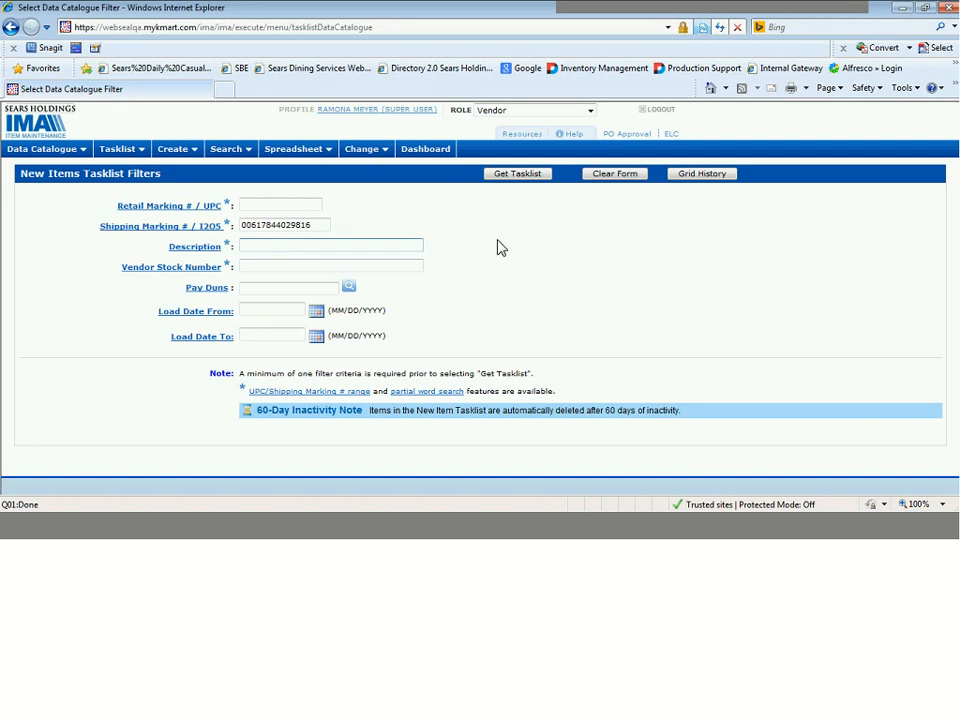
pyautogui.click(517, 174)
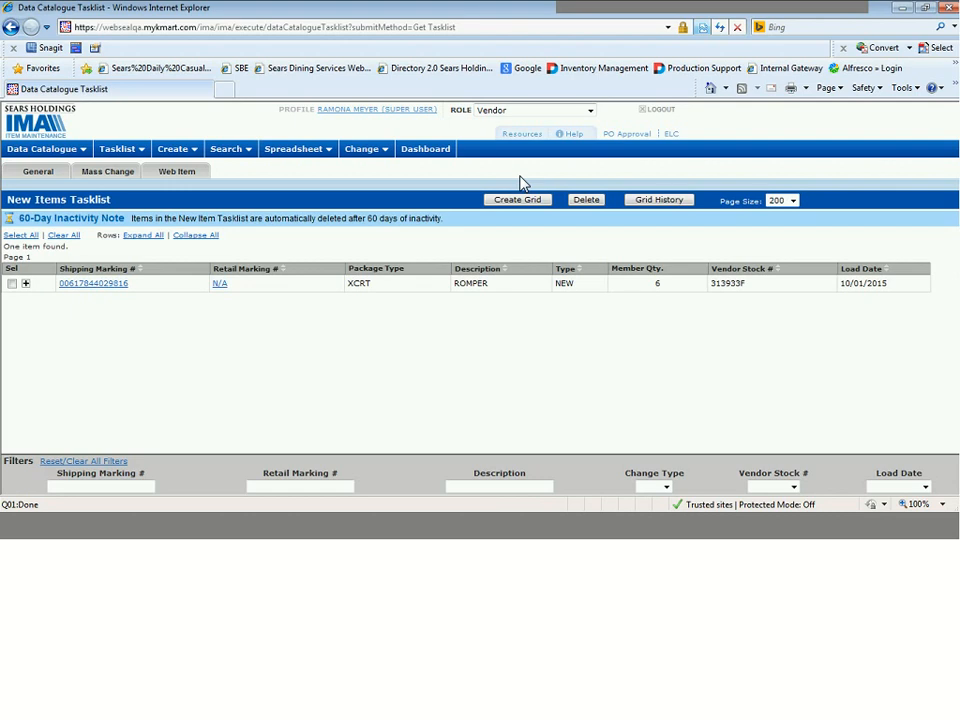
pyautogui.click(26, 285)
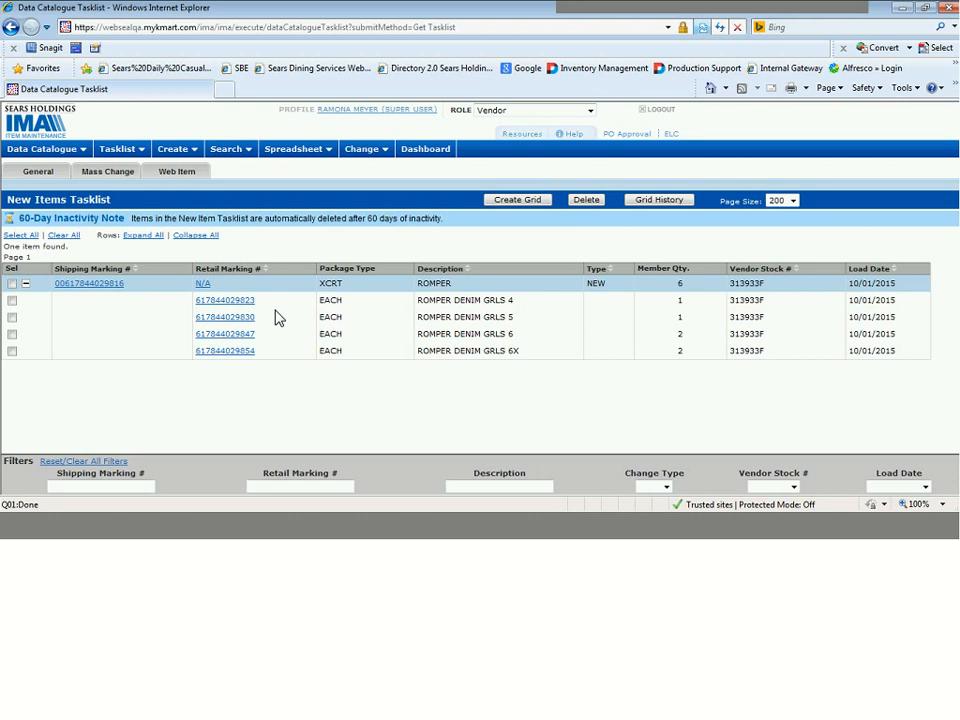
pyautogui.click(12, 300)
pyautogui.click(12, 318)
pyautogui.click(12, 317)
pyautogui.click(12, 300)
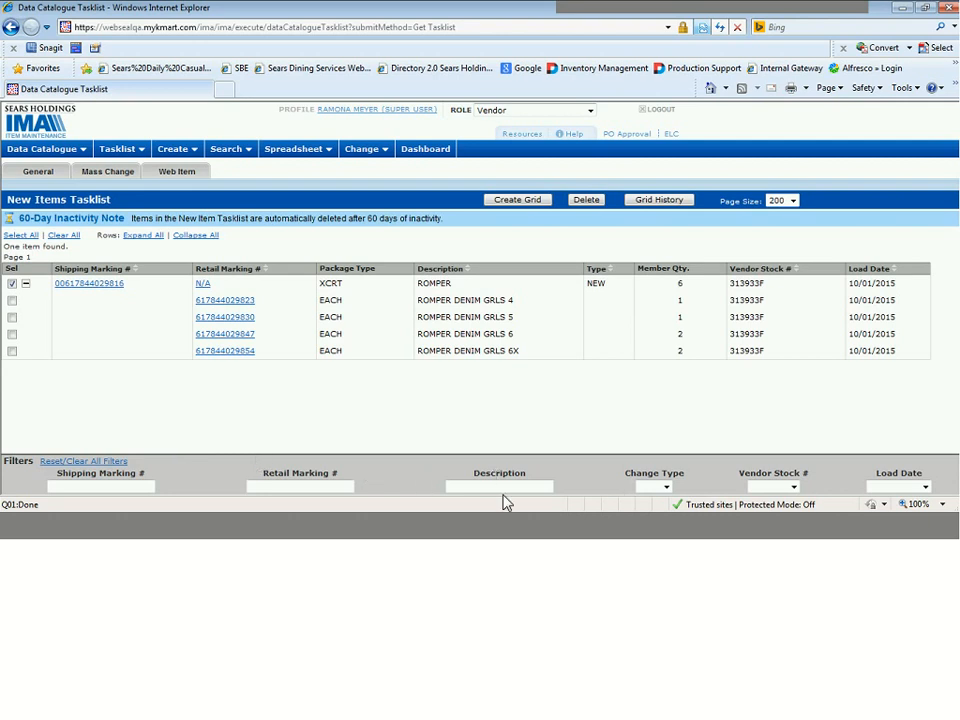
# Examine the available Change Type, Vendor Stock # and Load Date filter options of the tasklist.
pyautogui.click(666, 488)
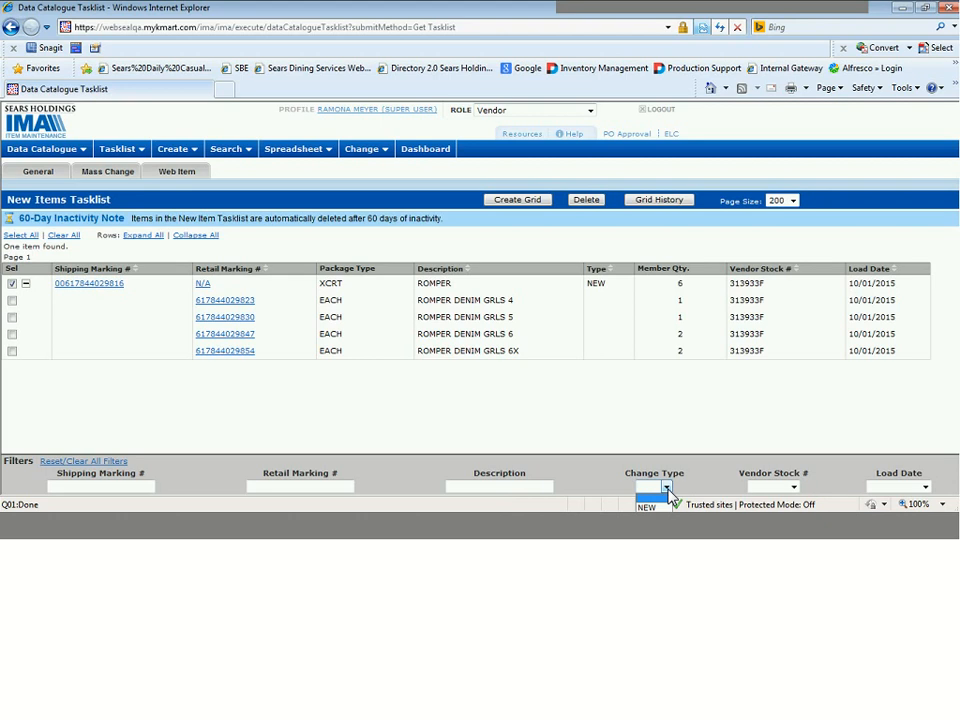
pyautogui.click(668, 494)
pyautogui.click(667, 488)
pyautogui.click(794, 487)
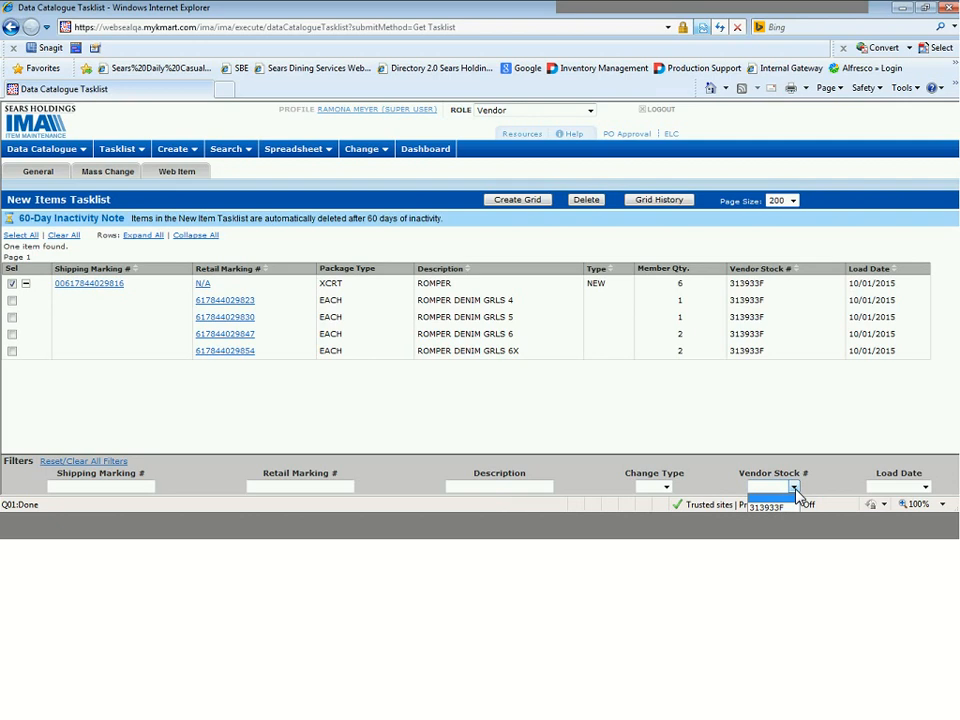
pyautogui.click(925, 487)
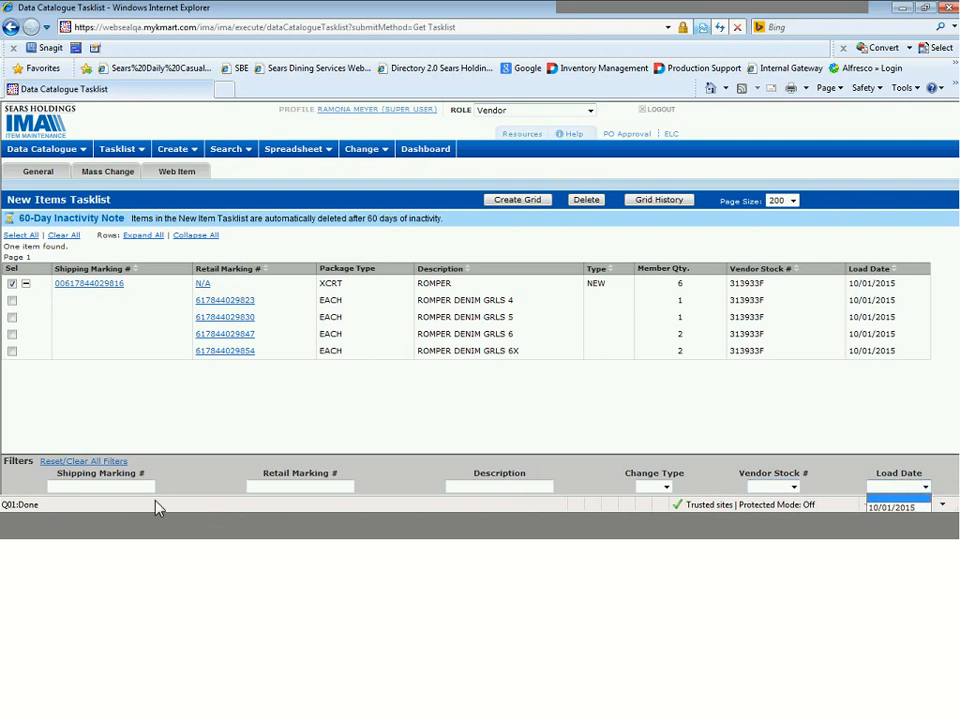
pyautogui.click(281, 419)
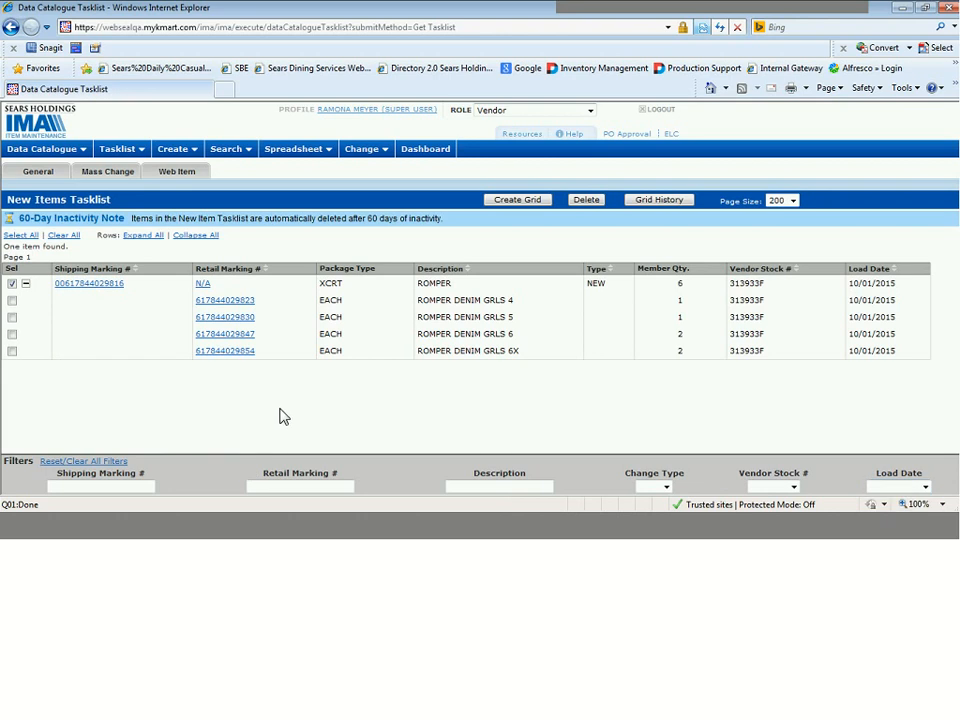
# Start a new grid group for the selected pack and set its SHC Division to 49 - KIDS WORLD.
pyautogui.click(535, 200)
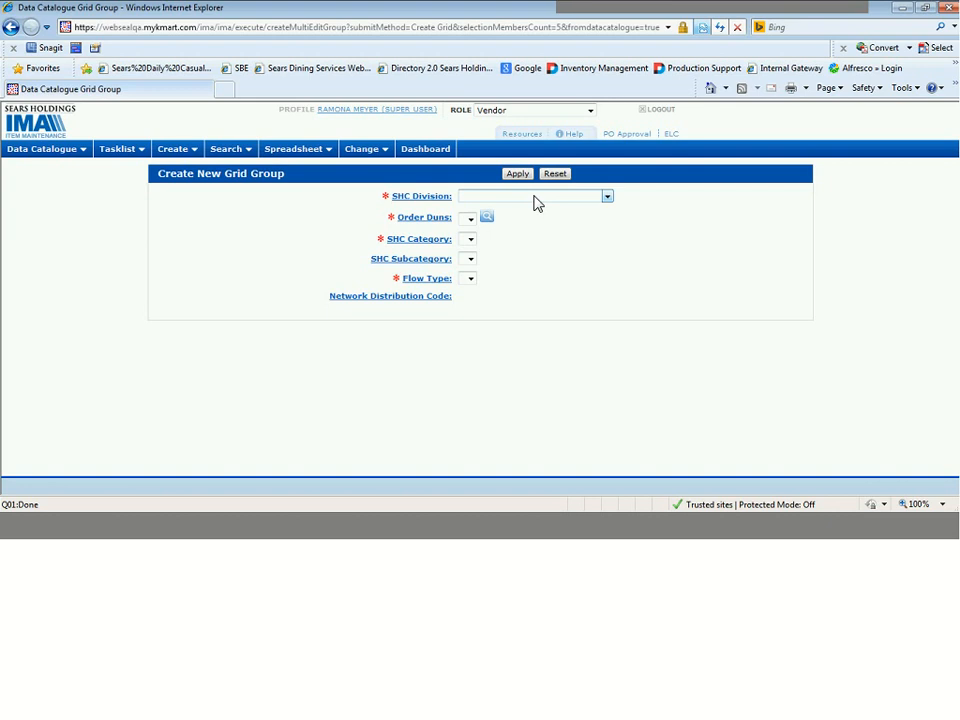
pyautogui.click(558, 201)
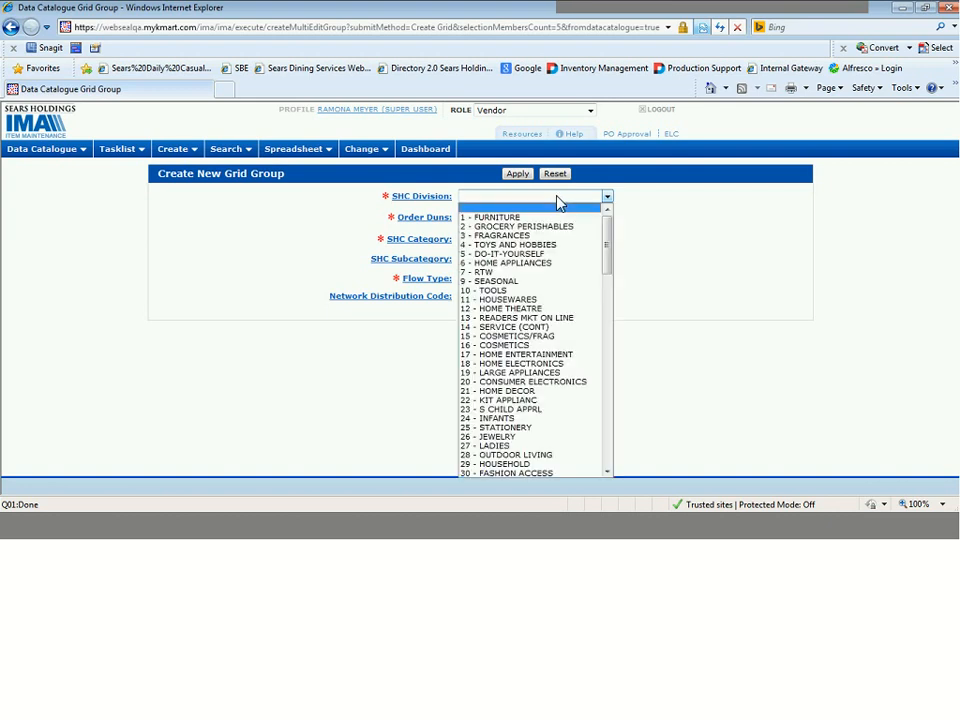
pyautogui.moveTo(608, 244); pyautogui.dragTo(600, 294)
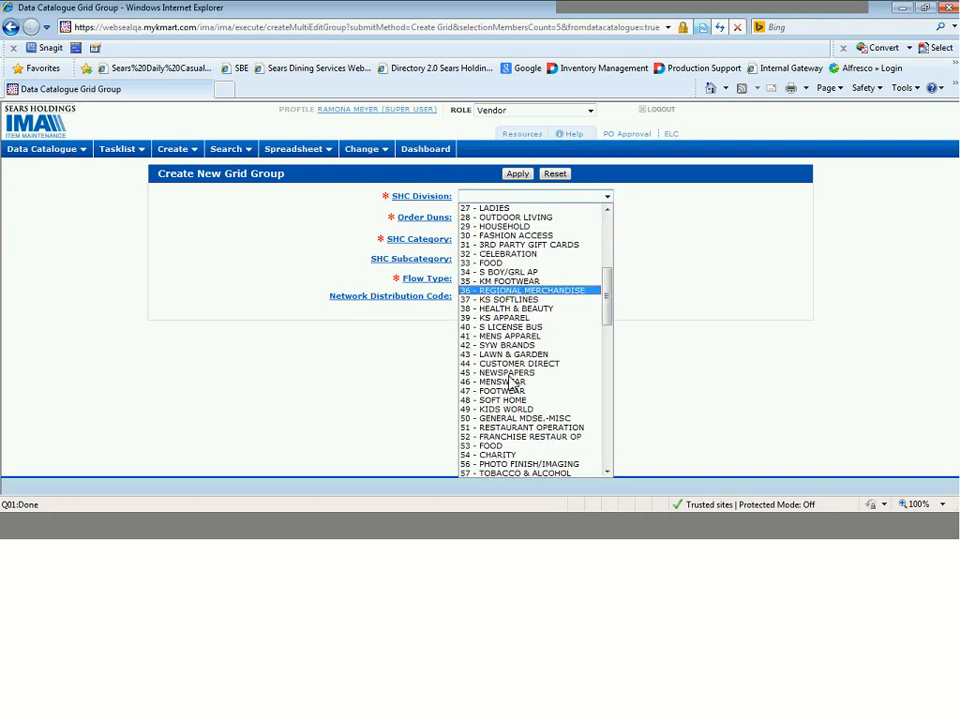
pyautogui.click(497, 411)
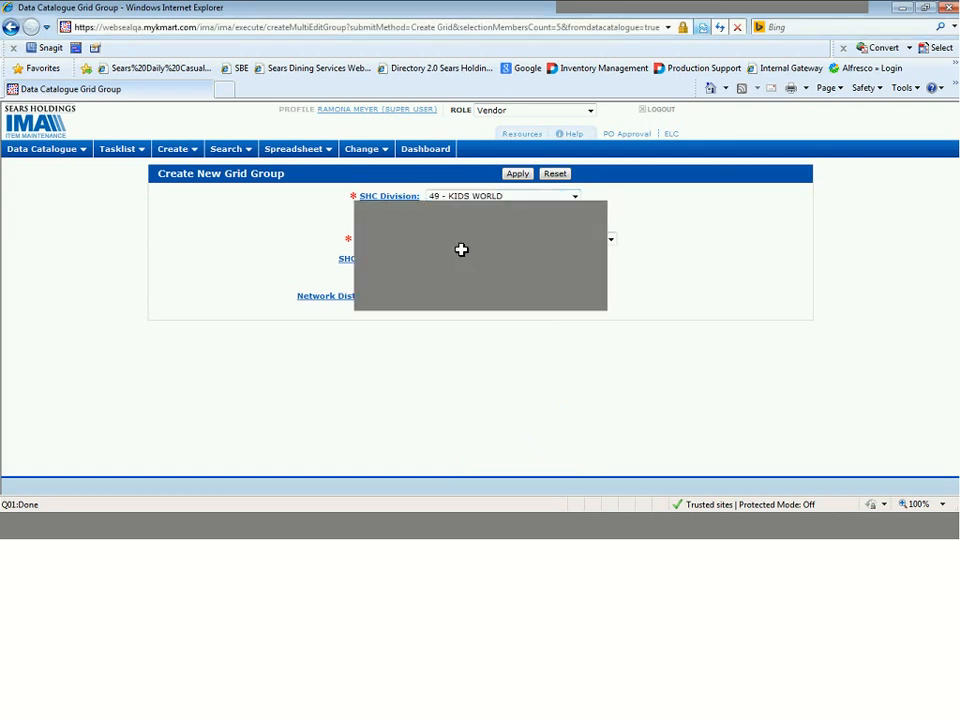
# Switch to the Day 2 demo info workbook in Excel, copy the New Item Grid's Order Duns, and return to the grid group form.
pyautogui.hotkey('alt', 'Tab')
pyautogui.click(152, 237)
pyautogui.hotkey('ctrl', 'c')
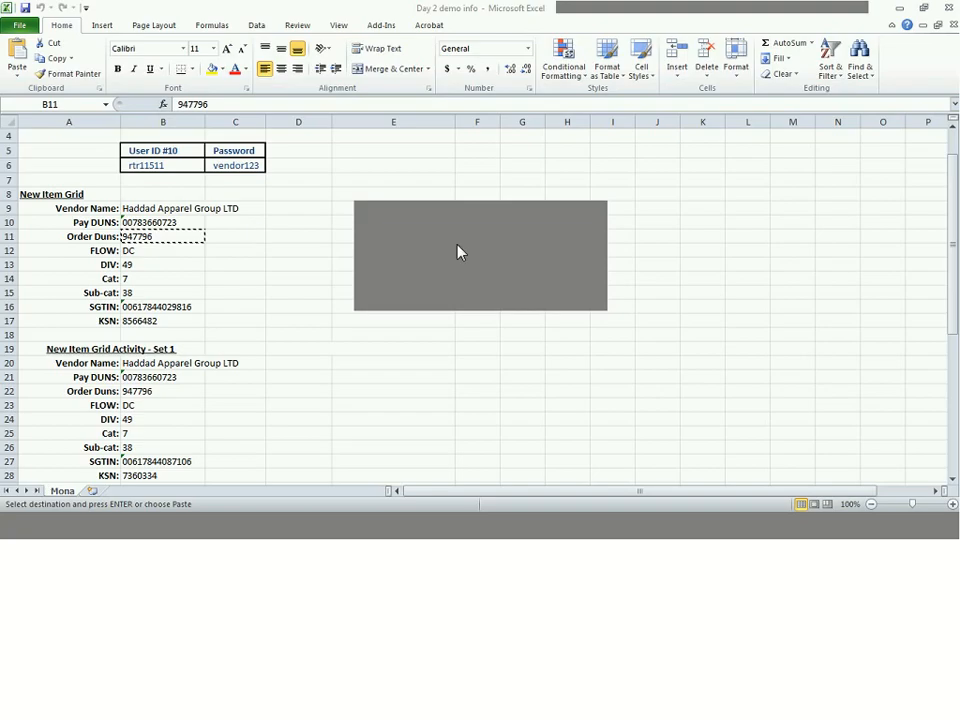
pyautogui.hotkey('alt', 'Tab')
# Search for Order Duns 947796 and add the ORD - HADDAD APPAREL GROUP LTD JIT (Kmart) entry to the grid group.
pyautogui.click(455, 219)
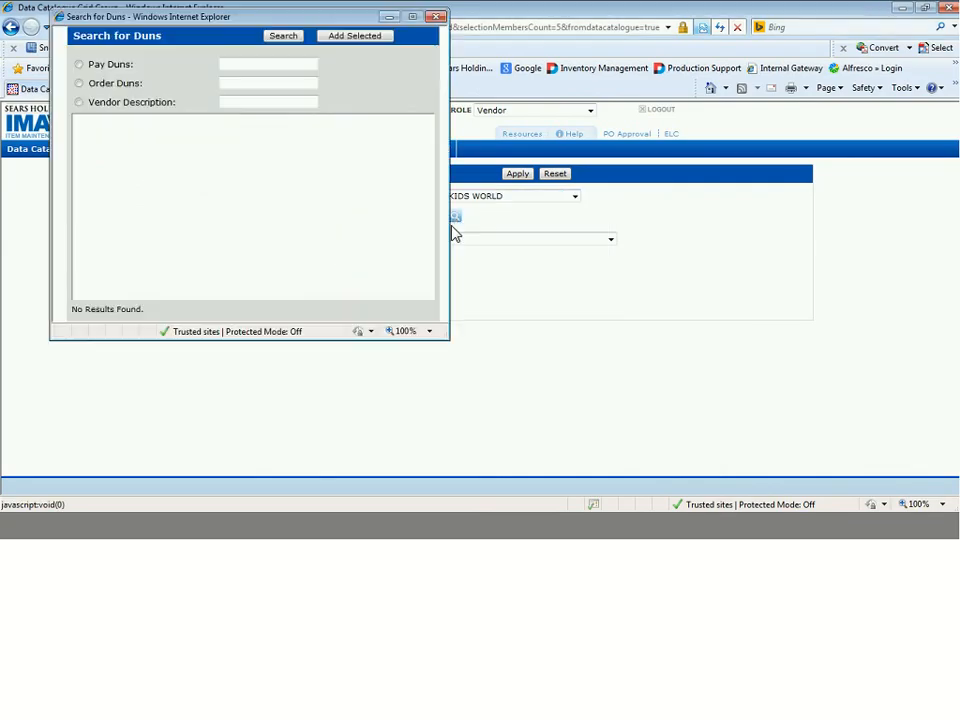
pyautogui.click(249, 80)
pyautogui.hotkey('ctrl', 'v')
pyautogui.click(284, 37)
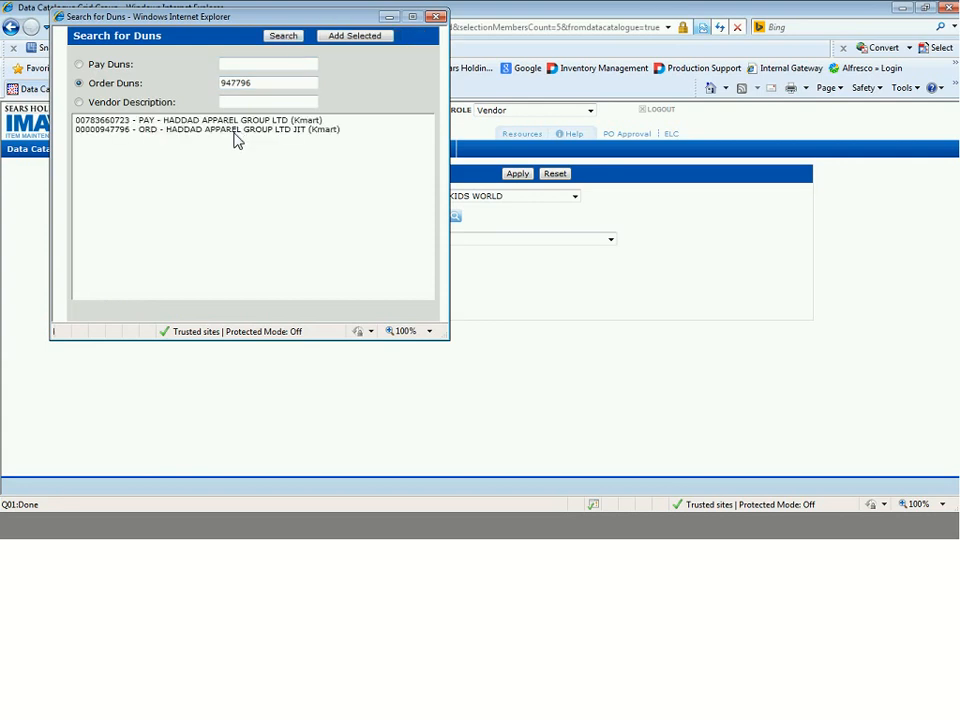
pyautogui.click(157, 133)
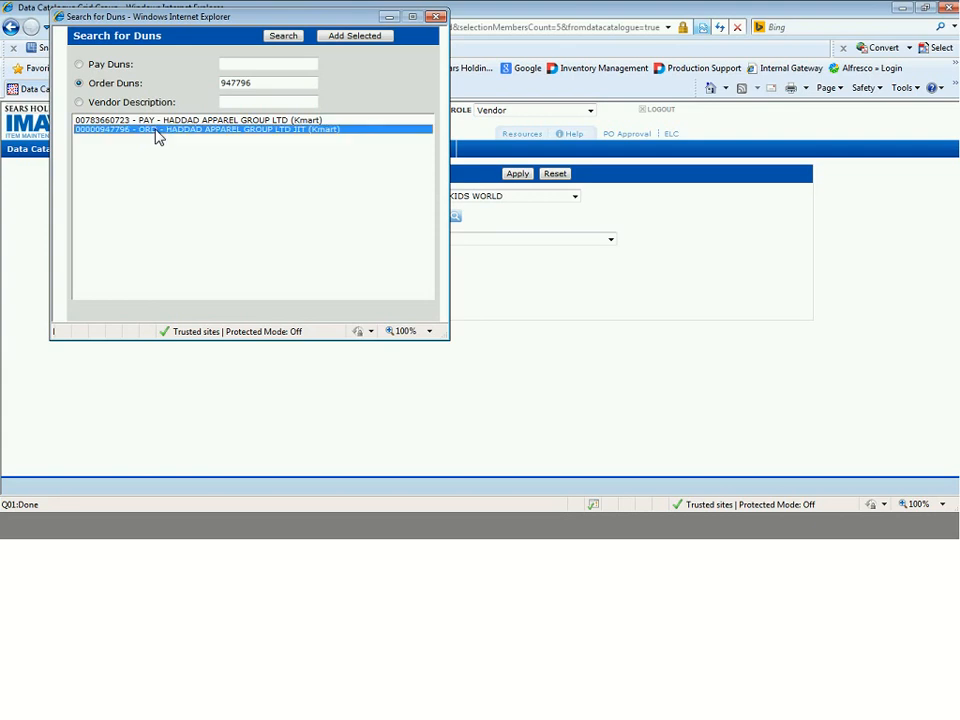
pyautogui.click(352, 38)
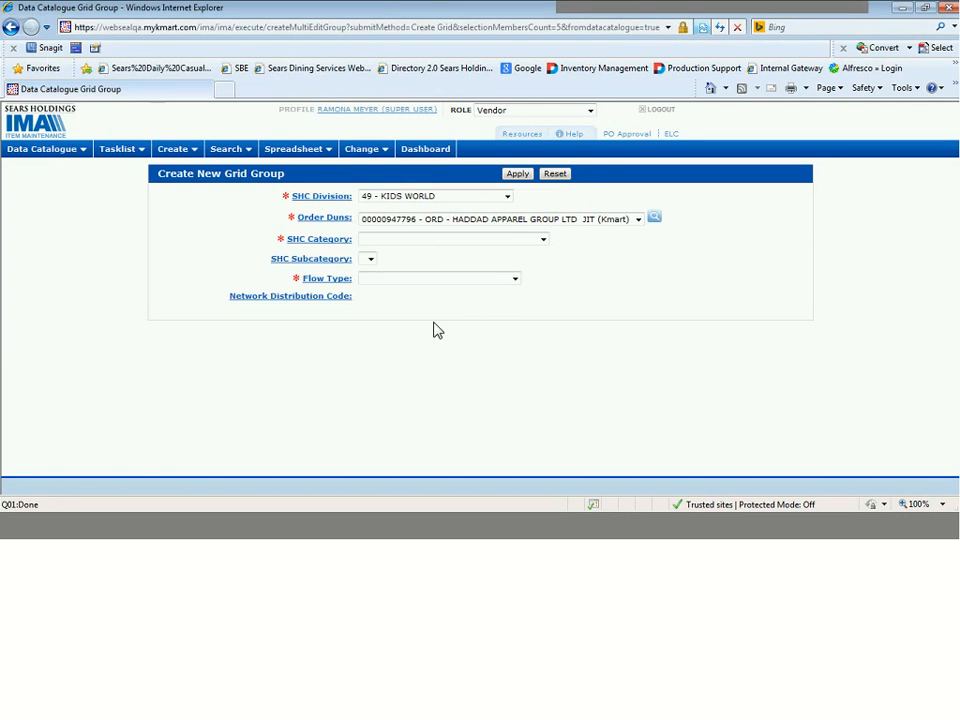
# Set the SHC Category to 7 - INTL KIDS WORLD and the SHC Subcategory to 45 - INTL GIRLS FASHION BAGS.
pyautogui.click(442, 286)
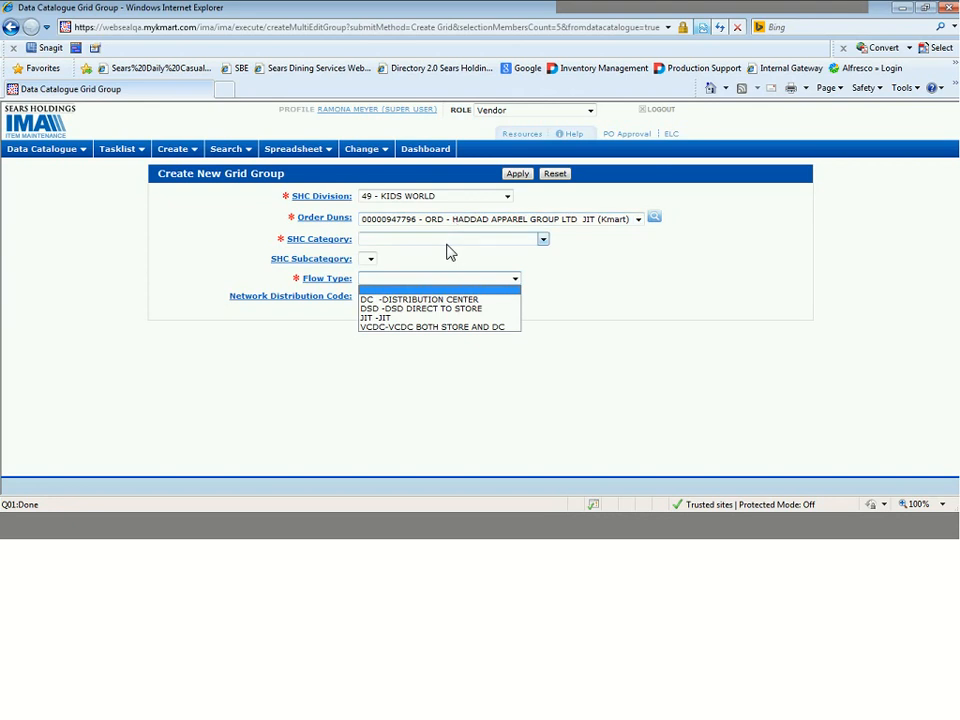
pyautogui.click(449, 241)
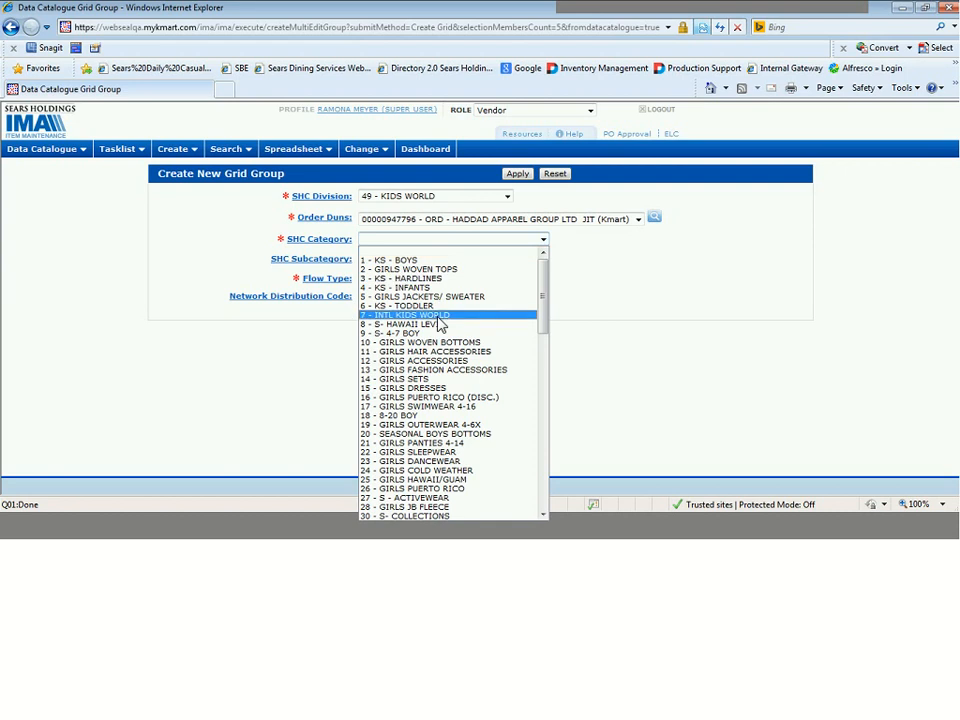
pyautogui.click(437, 316)
pyautogui.click(452, 259)
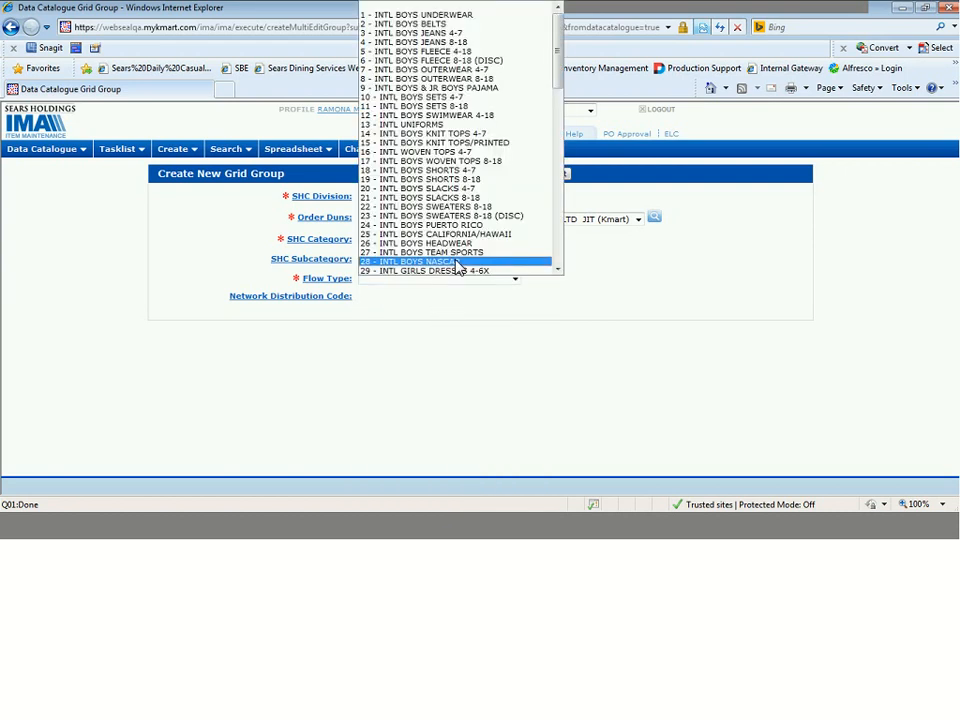
pyautogui.moveTo(560, 92); pyautogui.dragTo(557, 189)
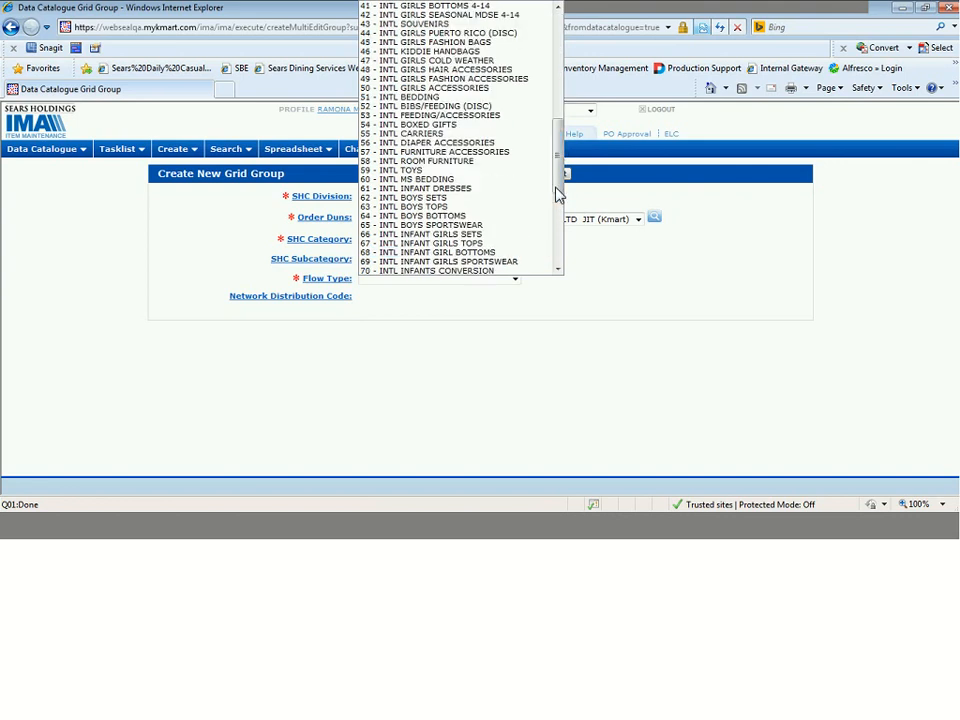
pyautogui.click(483, 44)
# Set the Flow Type to DC - DISTRIBUTION CENTER and apply the grid group settings to create the grid.
pyautogui.click(413, 279)
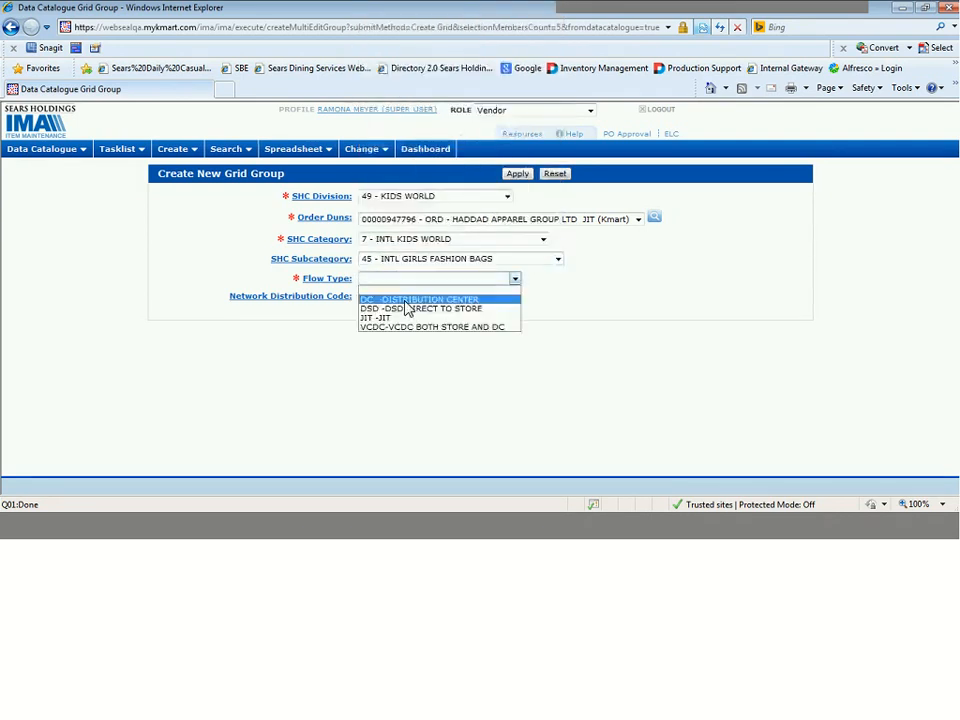
pyautogui.click(405, 302)
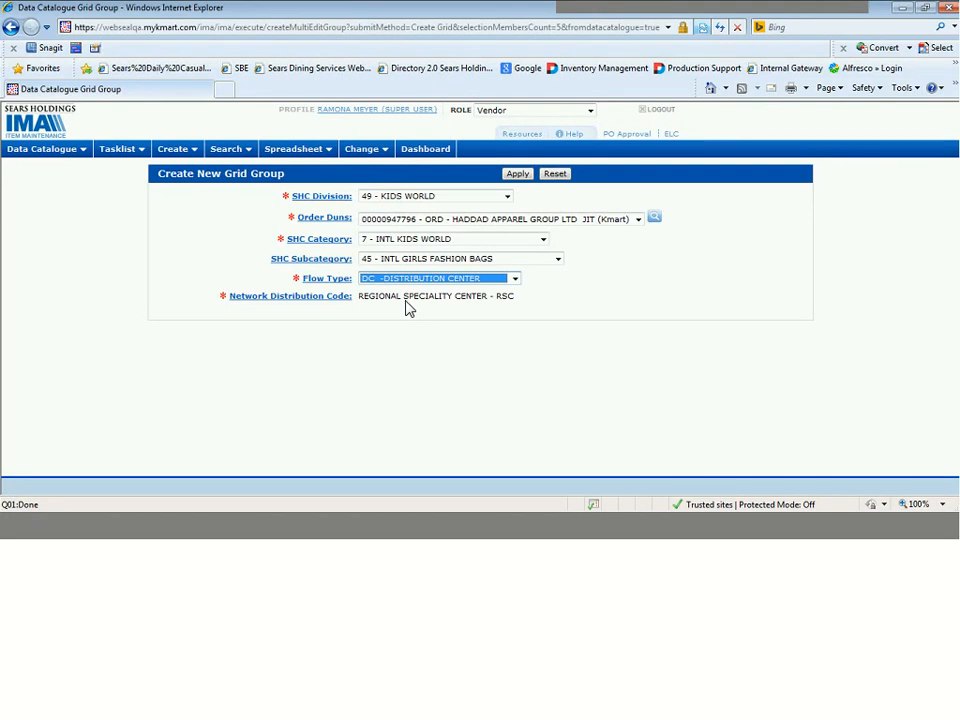
pyautogui.click(515, 279)
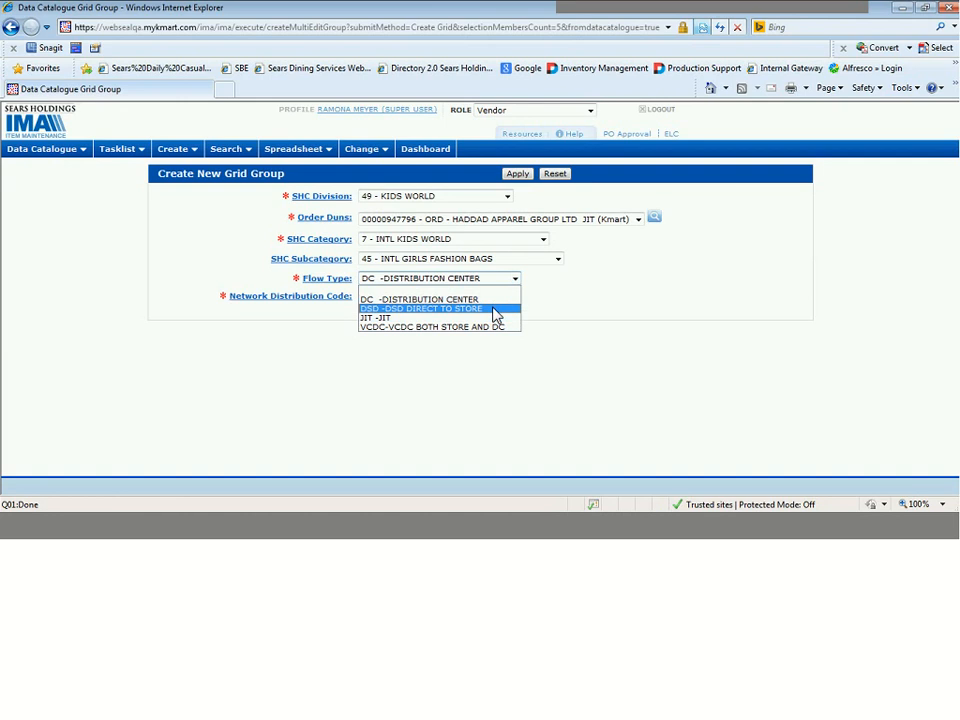
pyautogui.click(560, 307)
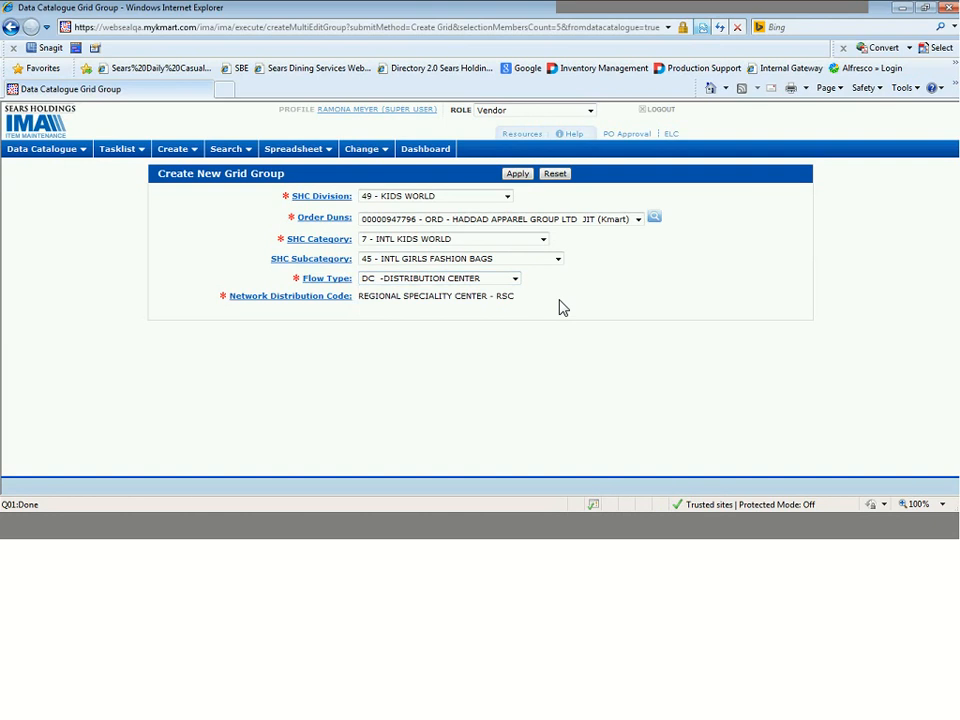
pyautogui.click(518, 178)
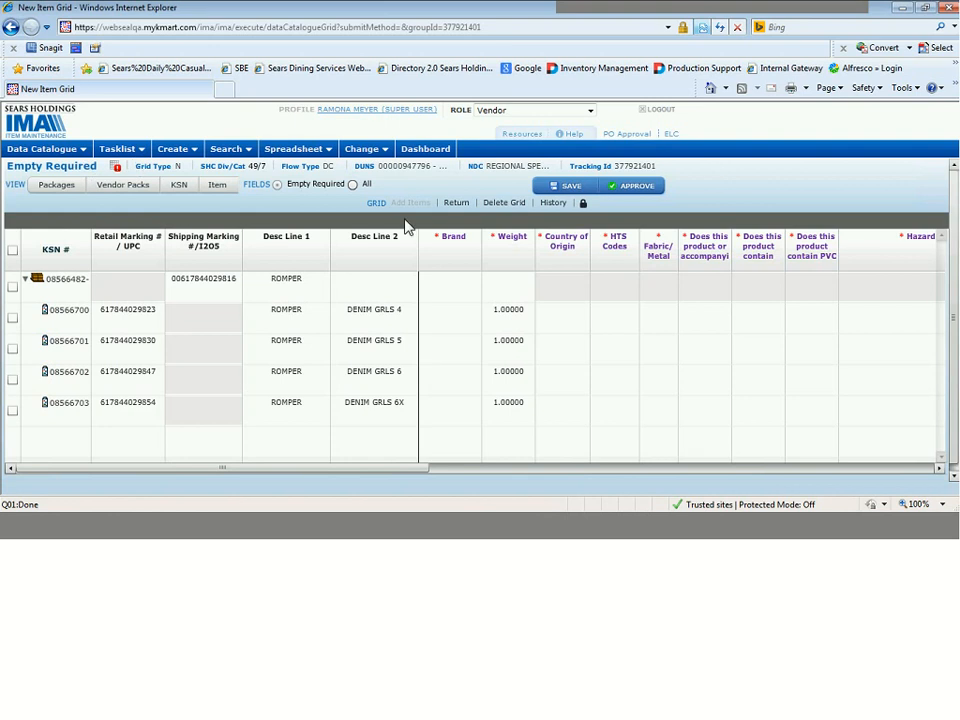
# Find "covington" among the brands and apply S CORP BRAND-COVINGTON (BR0210) to the parent romper pack row.
pyautogui.click(746, 324)
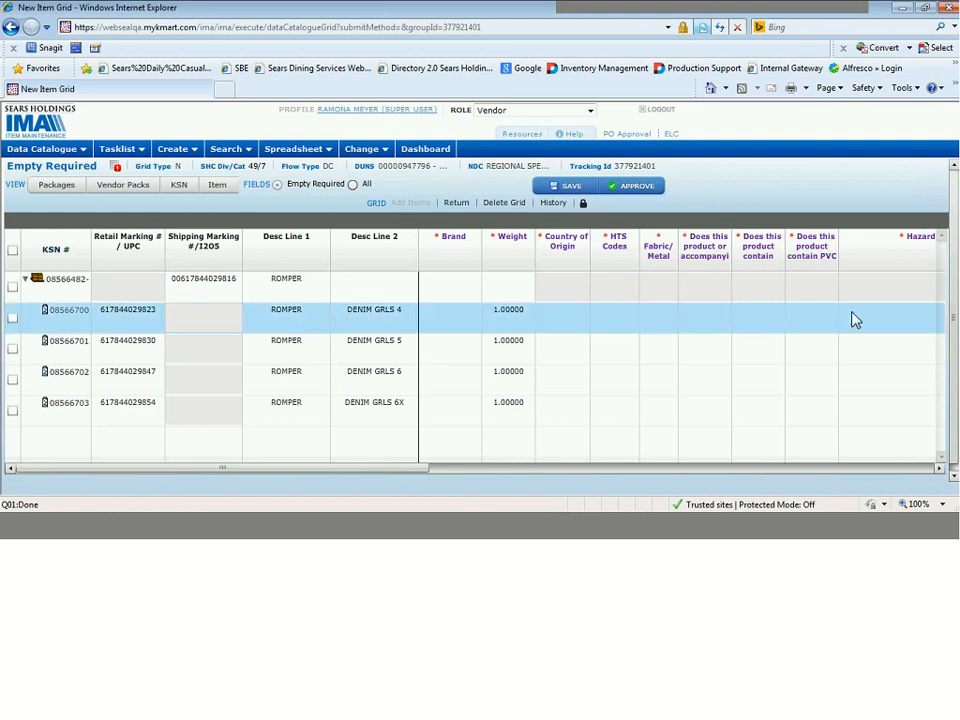
pyautogui.moveTo(411, 468); pyautogui.dragTo(332, 467)
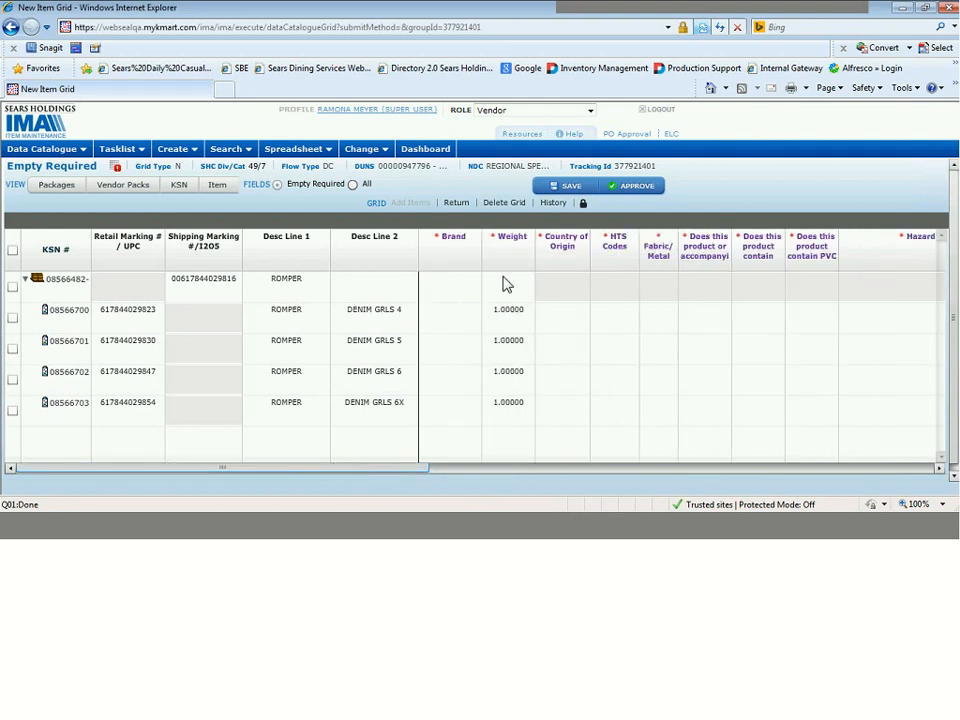
pyautogui.doubleClick(451, 292)
pyautogui.write('co')
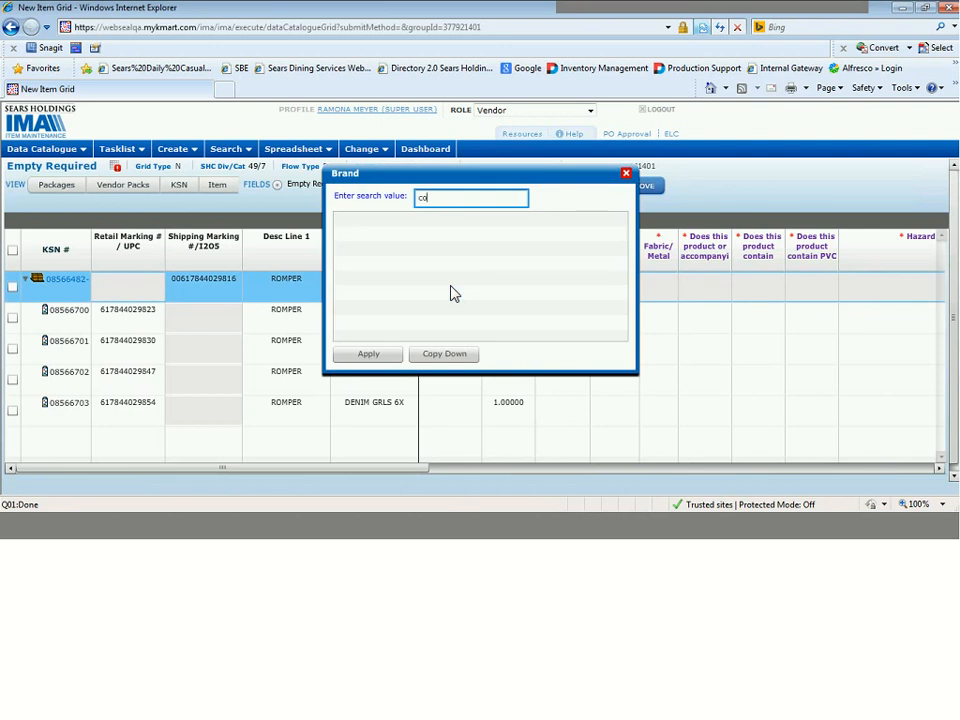
pyautogui.write('vington')
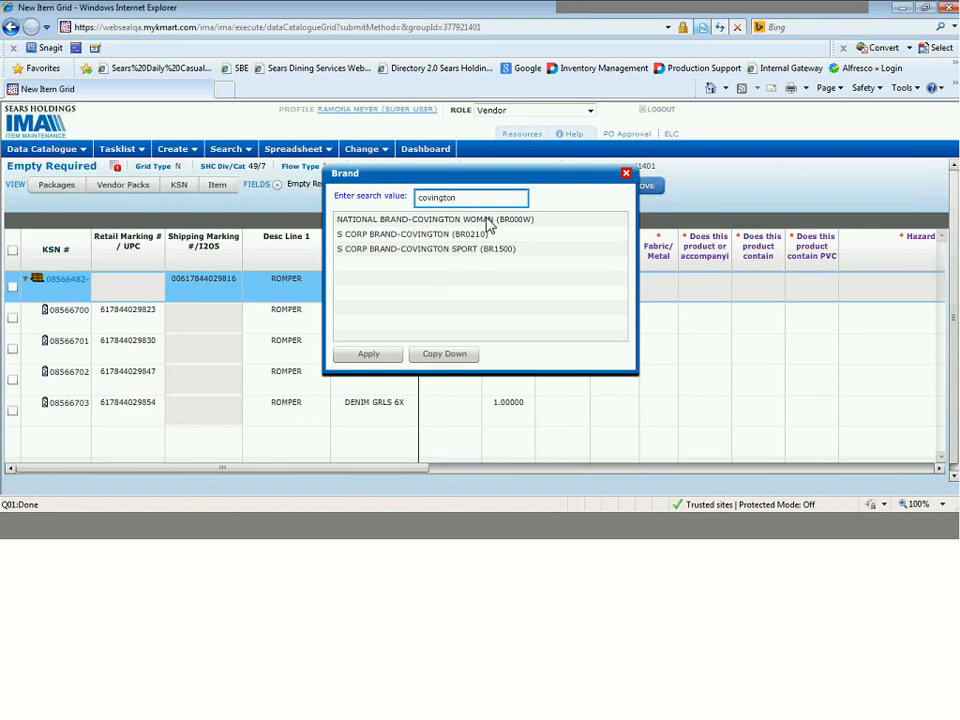
pyautogui.click(463, 249)
pyautogui.click(482, 234)
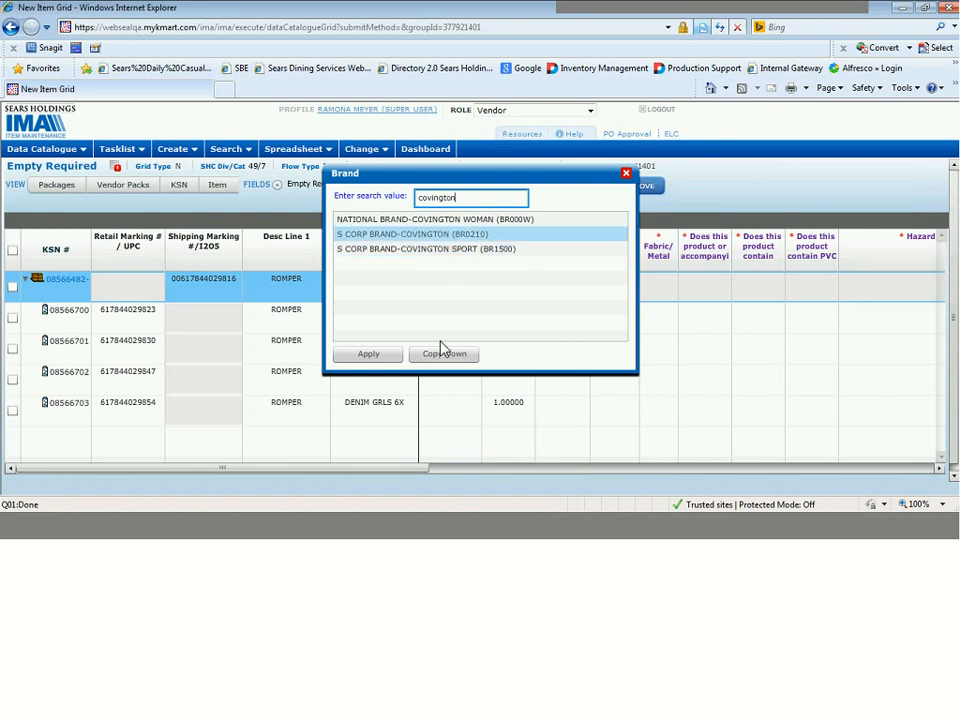
pyautogui.click(385, 355)
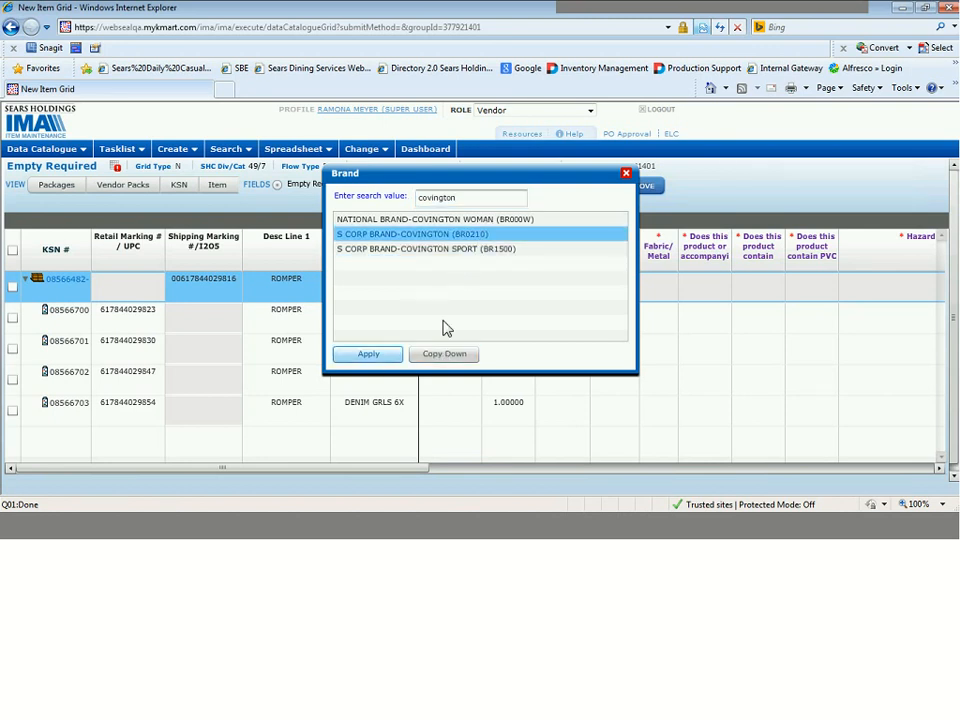
# Find "covington" among the brands for the DENIM GRLS 4 row and copy S CORP BRAND-COVINGTON (BR0210) down to all component rows.
pyautogui.click(446, 326)
pyautogui.click(446, 326)
pyautogui.write('conf')
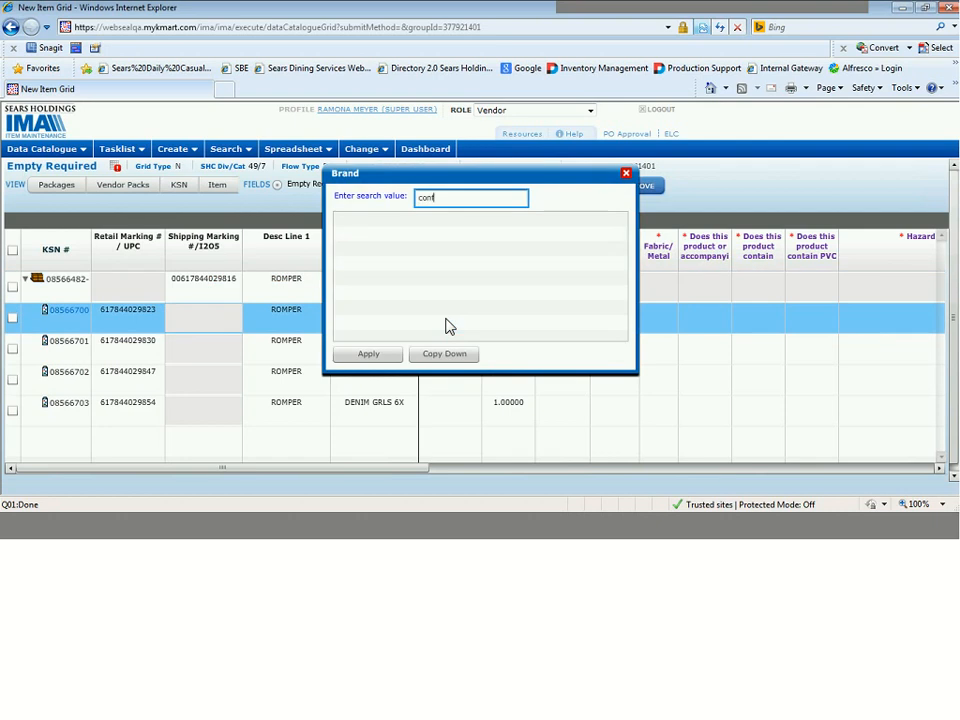
pyautogui.press('BackSpace')
pyautogui.write('vington')
pyautogui.click(446, 252)
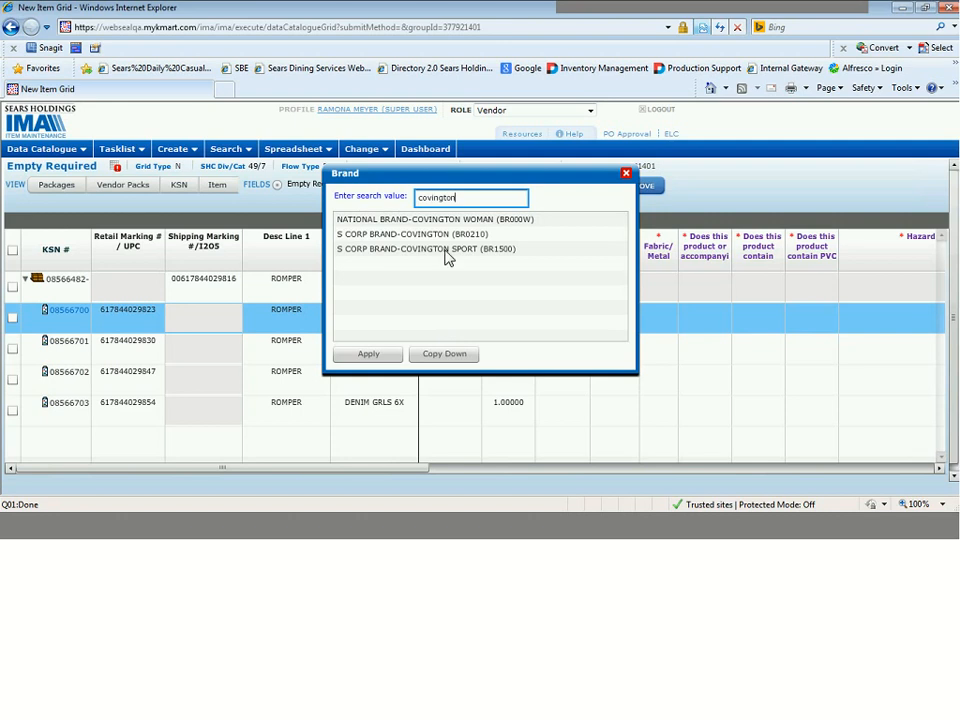
pyautogui.click(450, 238)
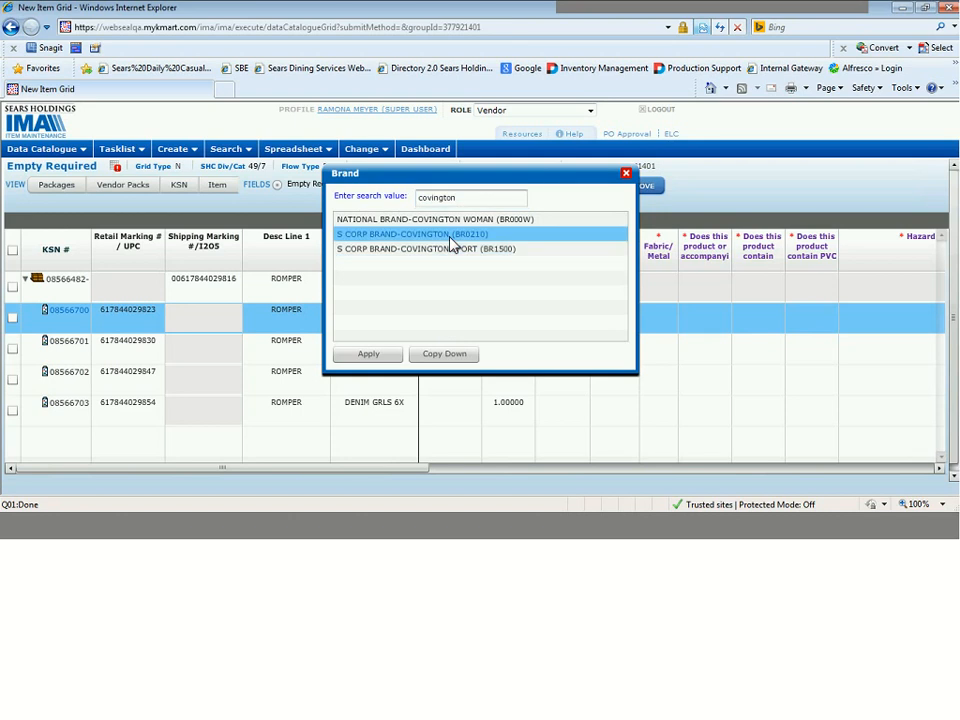
pyautogui.click(444, 355)
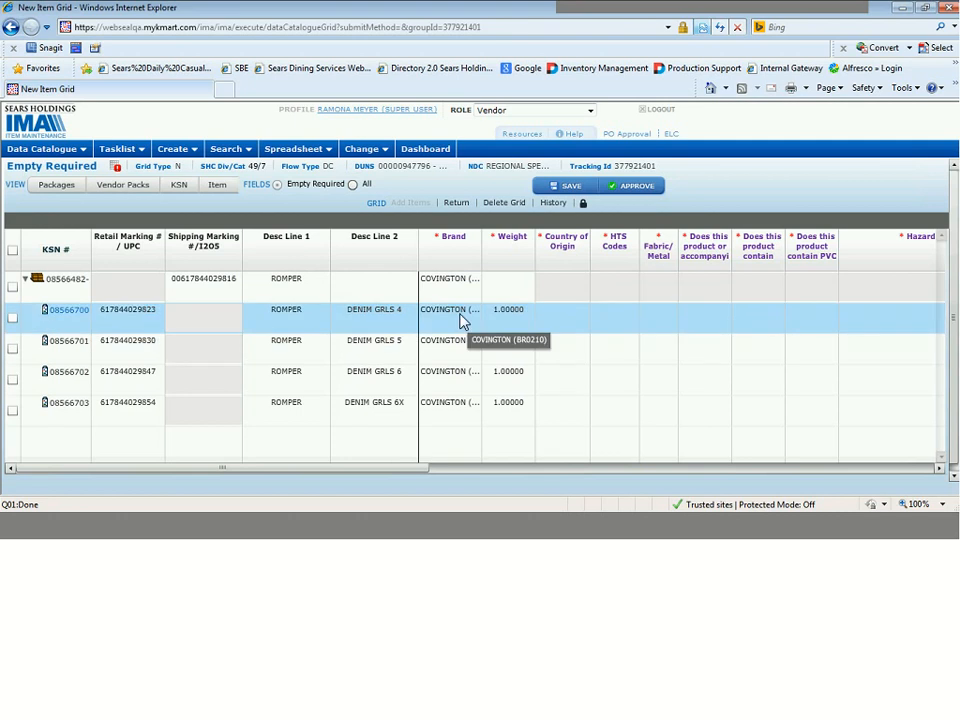
# Set the Weight of the parent romper pack row to 6.
pyautogui.click(462, 320)
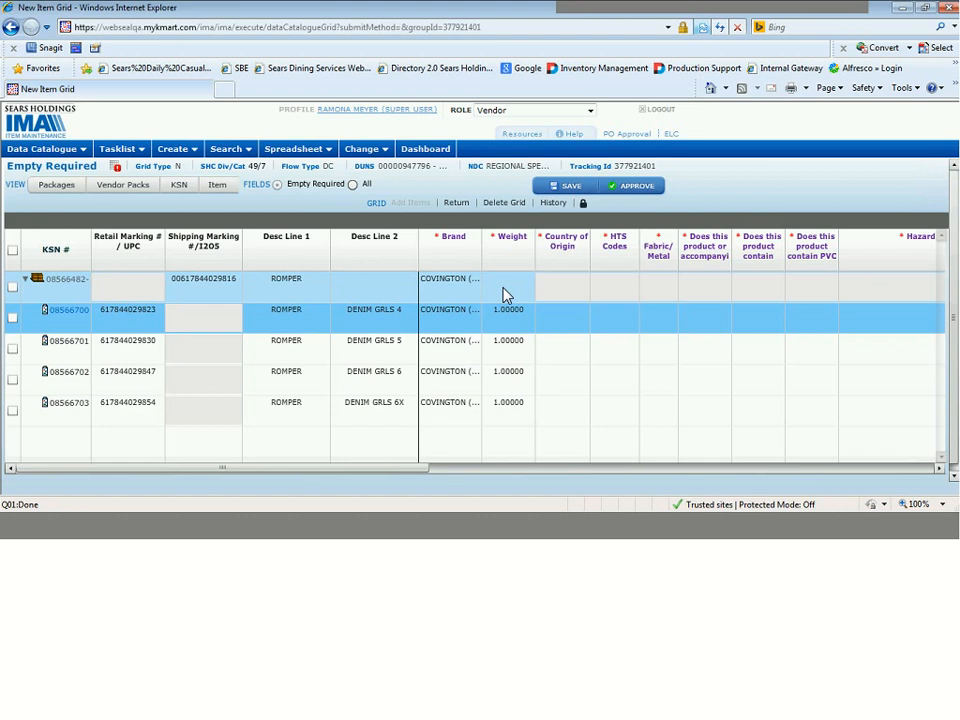
pyautogui.click(510, 318)
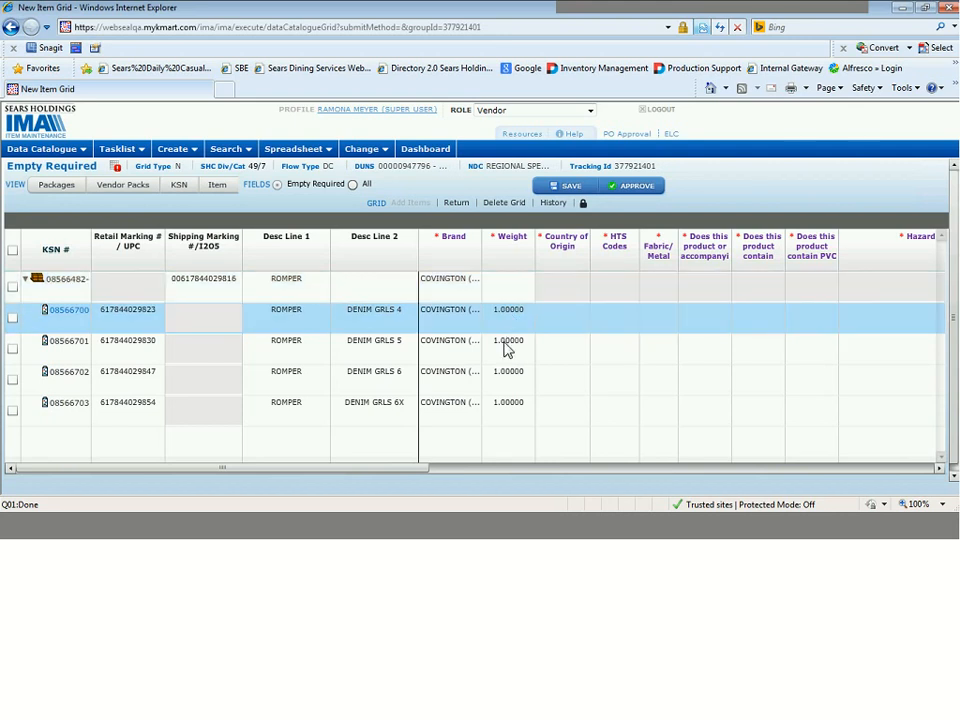
pyautogui.keyDown('ctrl'); pyautogui.click(503, 416); pyautogui.keyUp('ctrl')
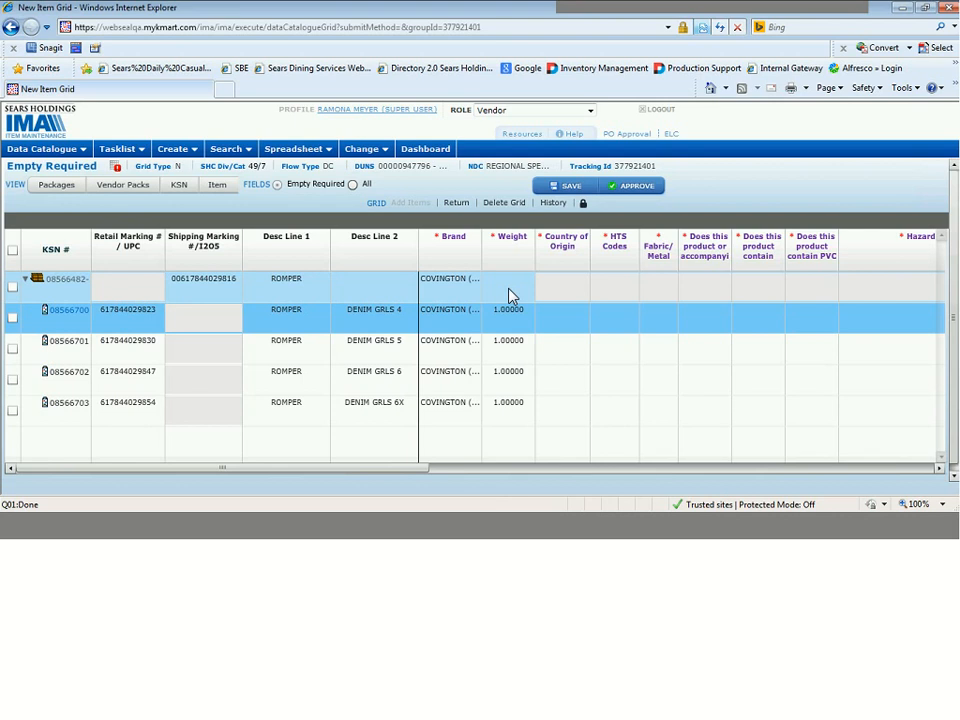
pyautogui.click(510, 296)
pyautogui.write('6')
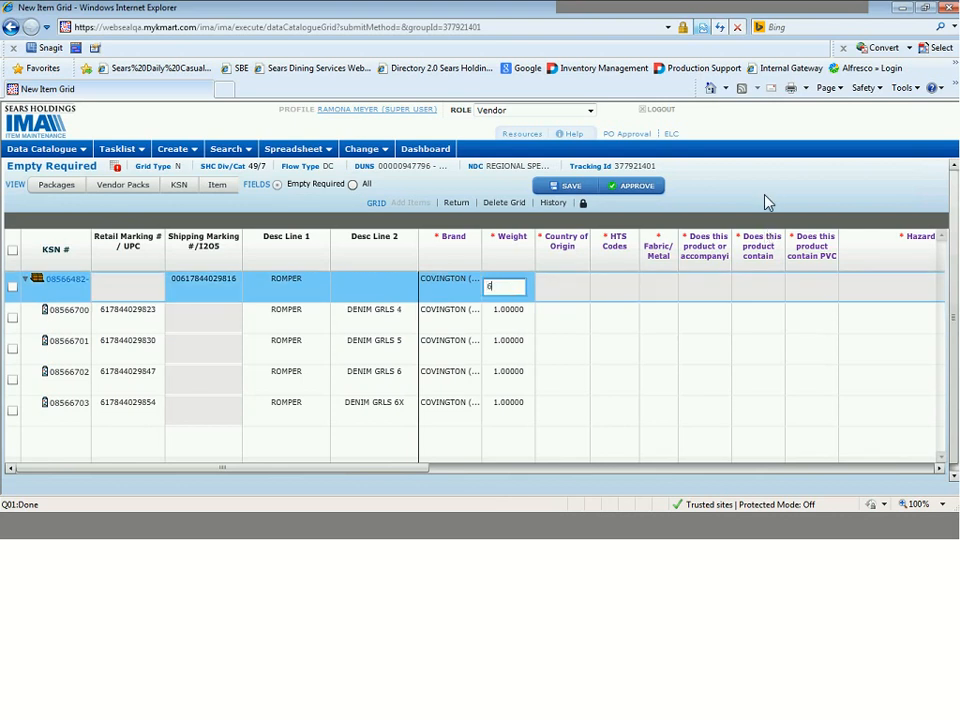
pyautogui.click(765, 197)
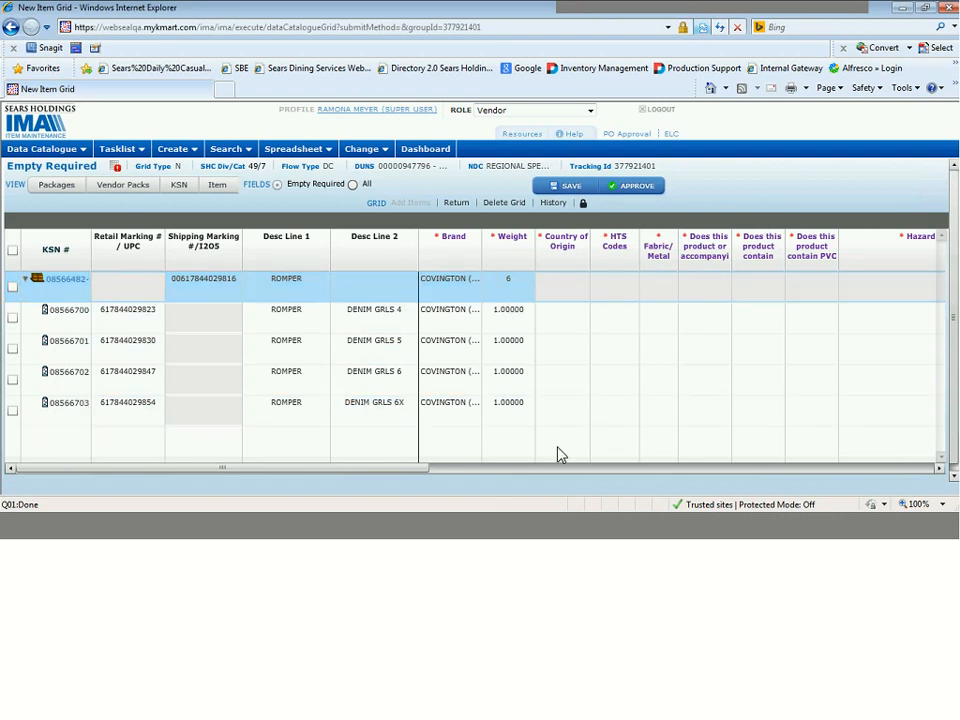
# Add CHINA-CN and INDIA-IN as Country of Origin for the DENIM GRLS 4 row and copy them down to the other component rows.
pyautogui.click(561, 325)
pyautogui.write('c')
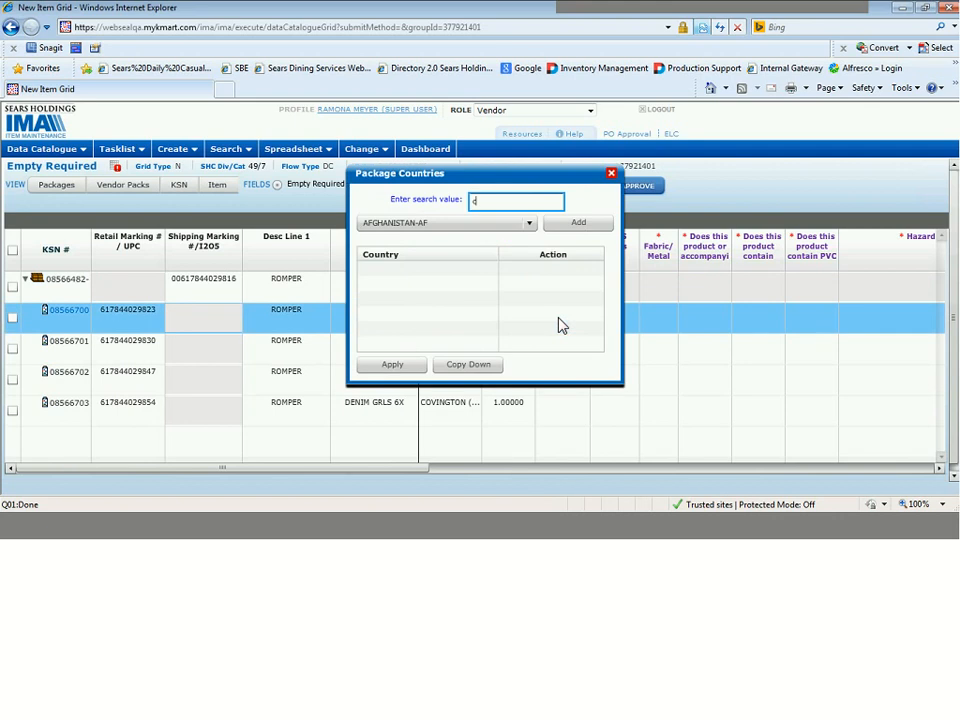
pyautogui.write('hina')
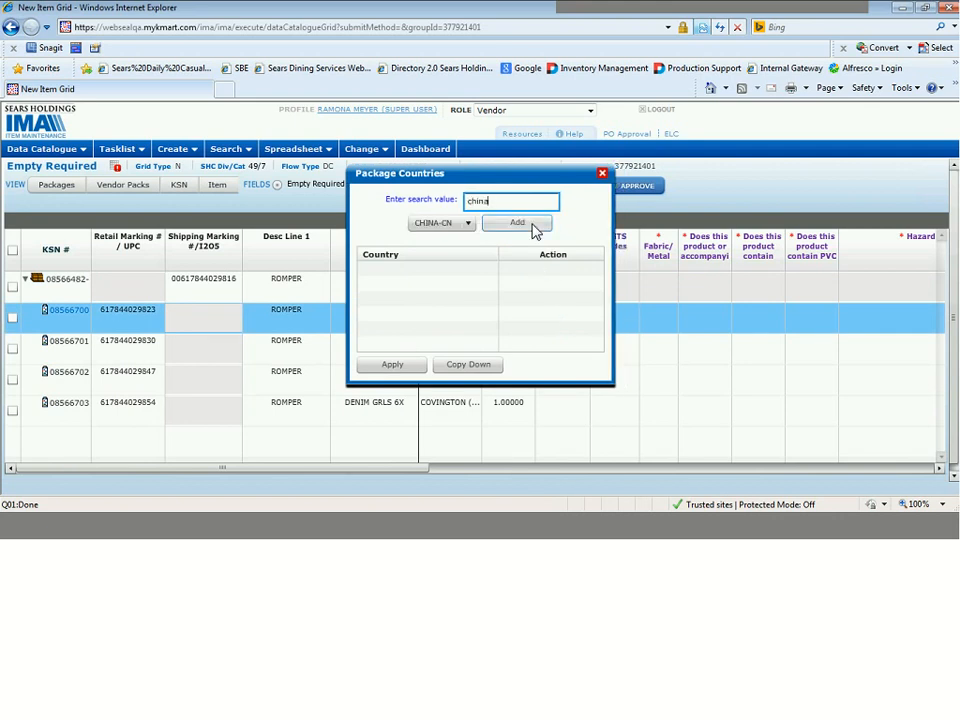
pyautogui.click(533, 224)
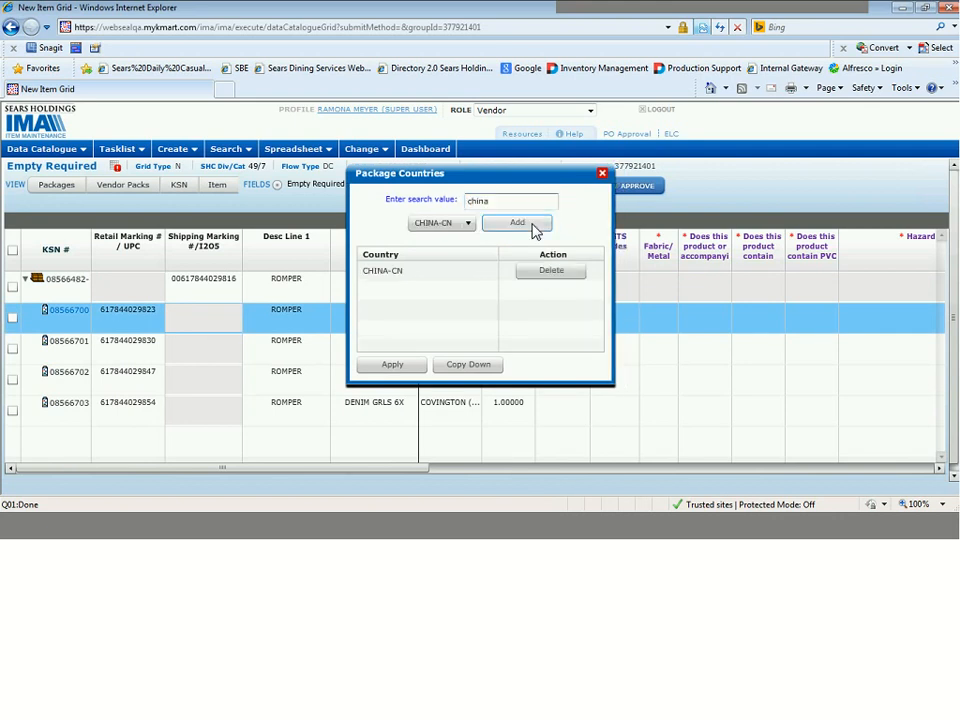
pyautogui.doubleClick(498, 199)
pyautogui.write('india')
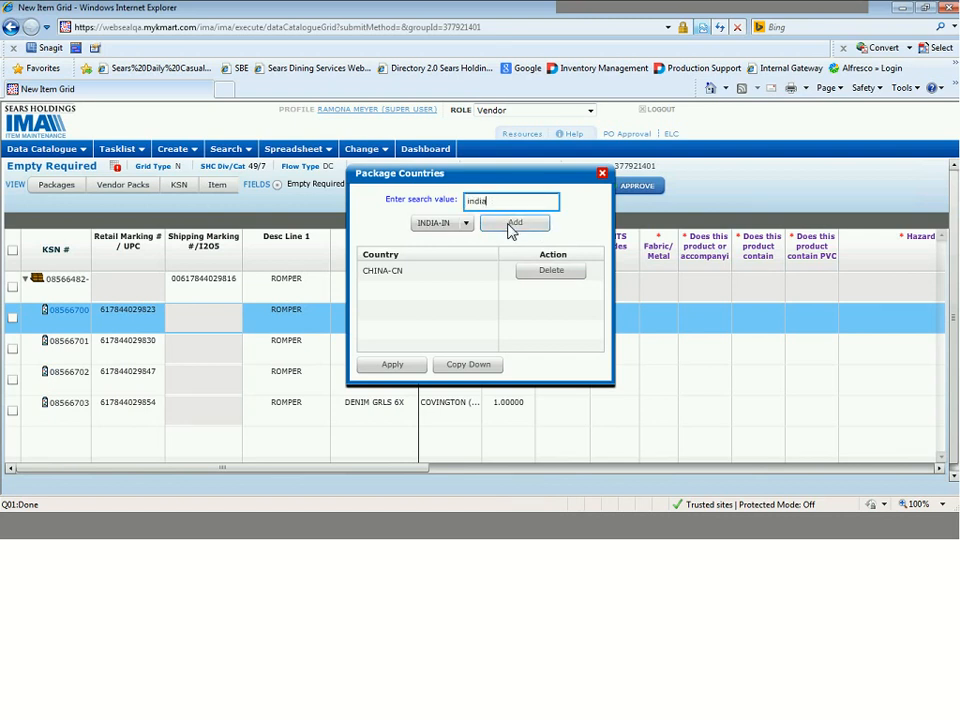
pyautogui.click(511, 225)
pyautogui.click(468, 365)
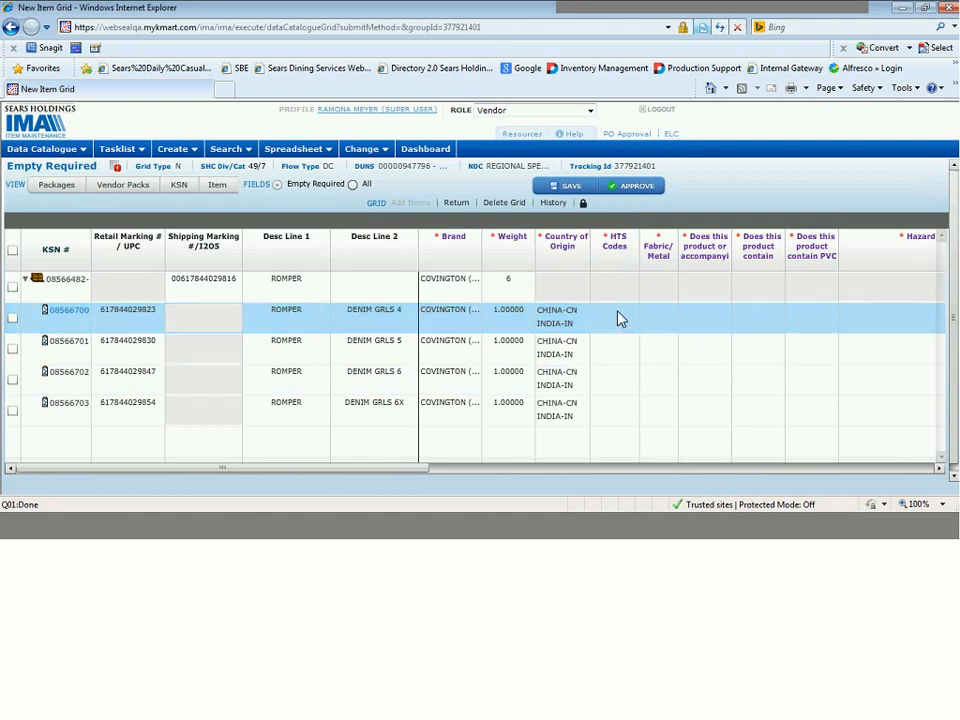
pyautogui.click(617, 316)
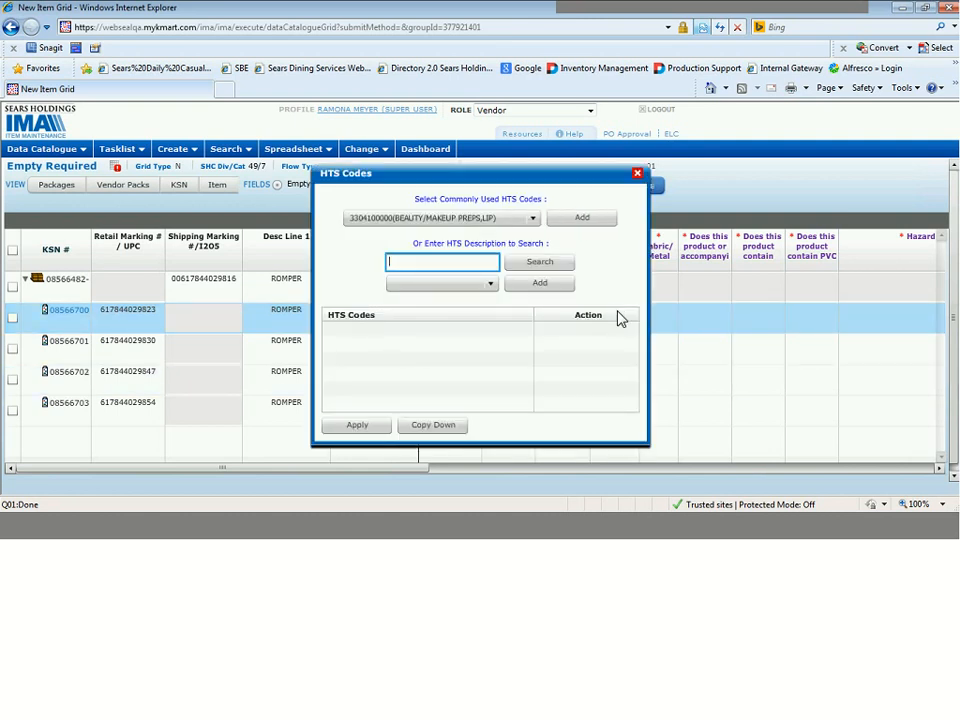
pyautogui.write('shirt')
pyautogui.click(561, 265)
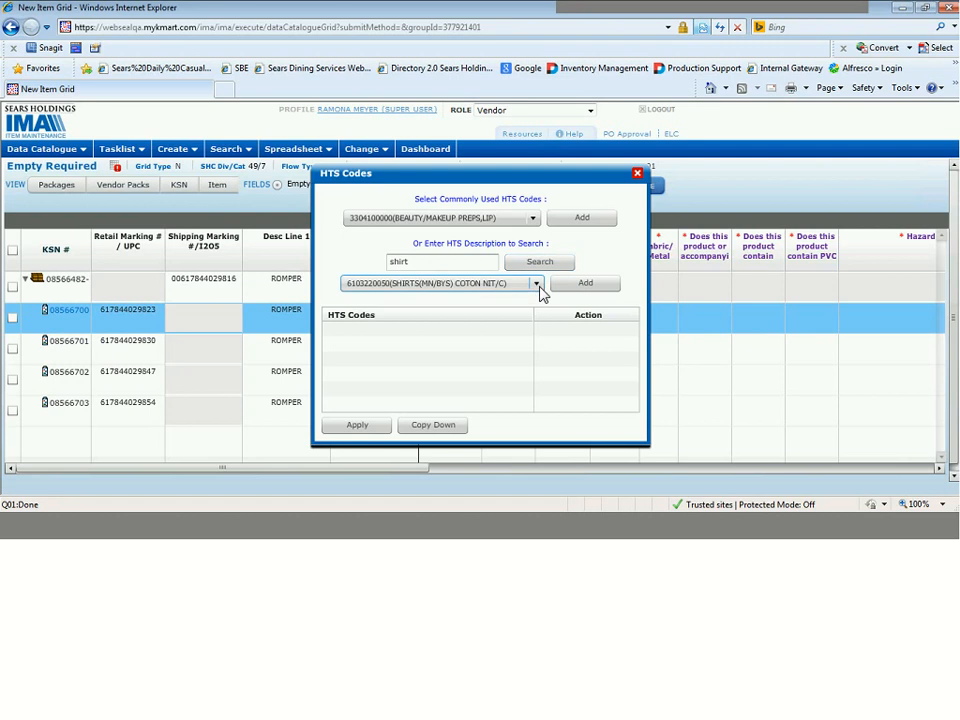
pyautogui.click(537, 285)
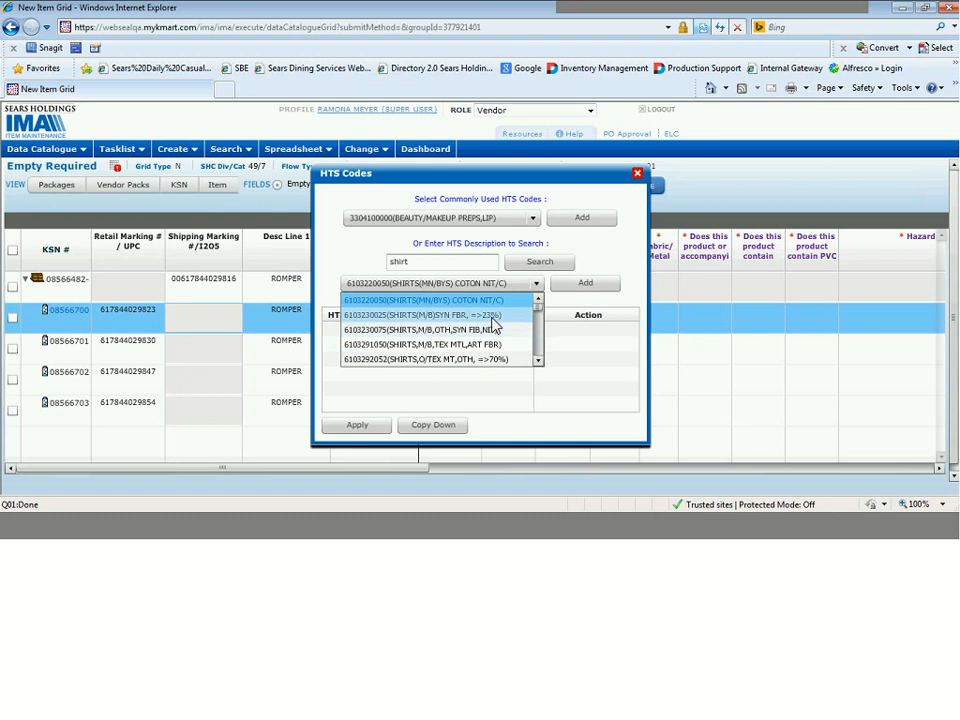
pyautogui.click(492, 317)
pyautogui.click(598, 285)
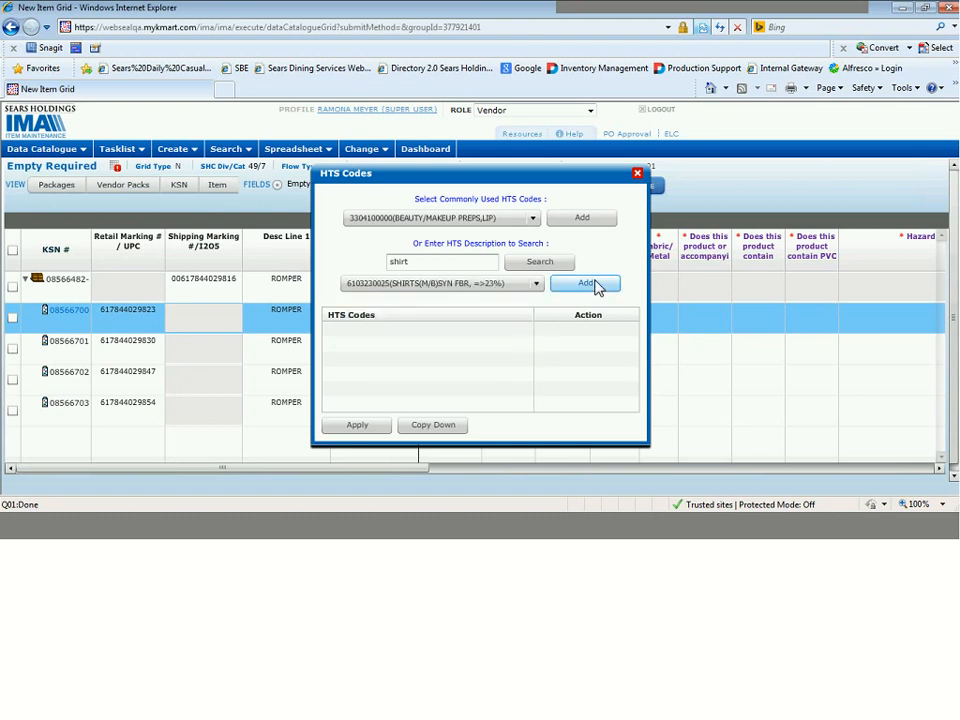
pyautogui.click(447, 427)
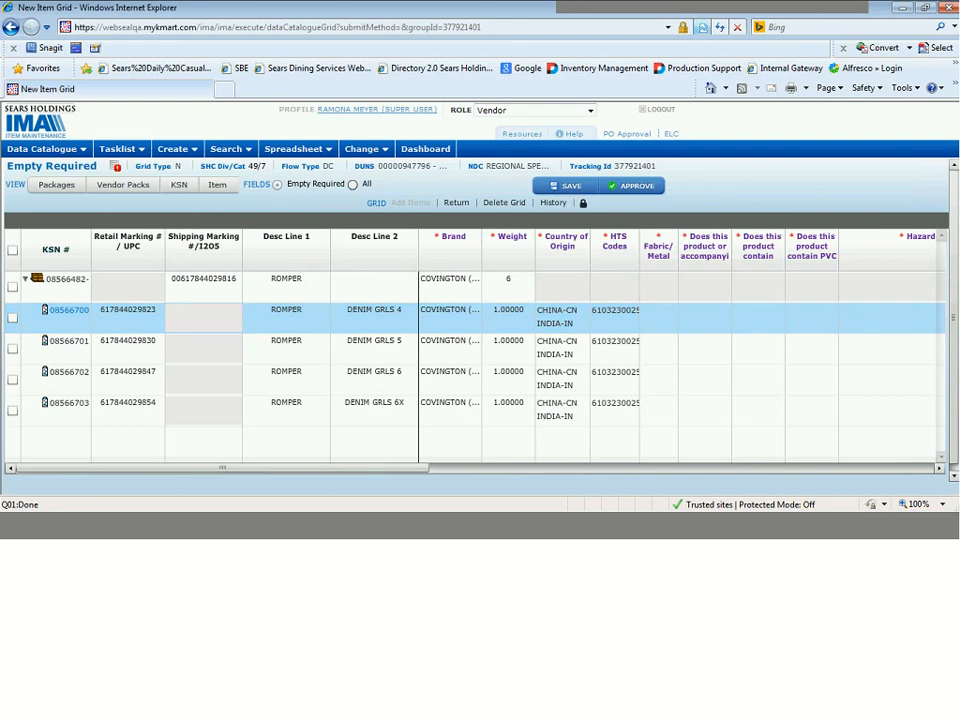
# Add the fibers 200-COTTON and 615-COTTON JERSEY to the Fabric/Metal entry of the DENIM GRLS 4 row.
pyautogui.click(659, 317)
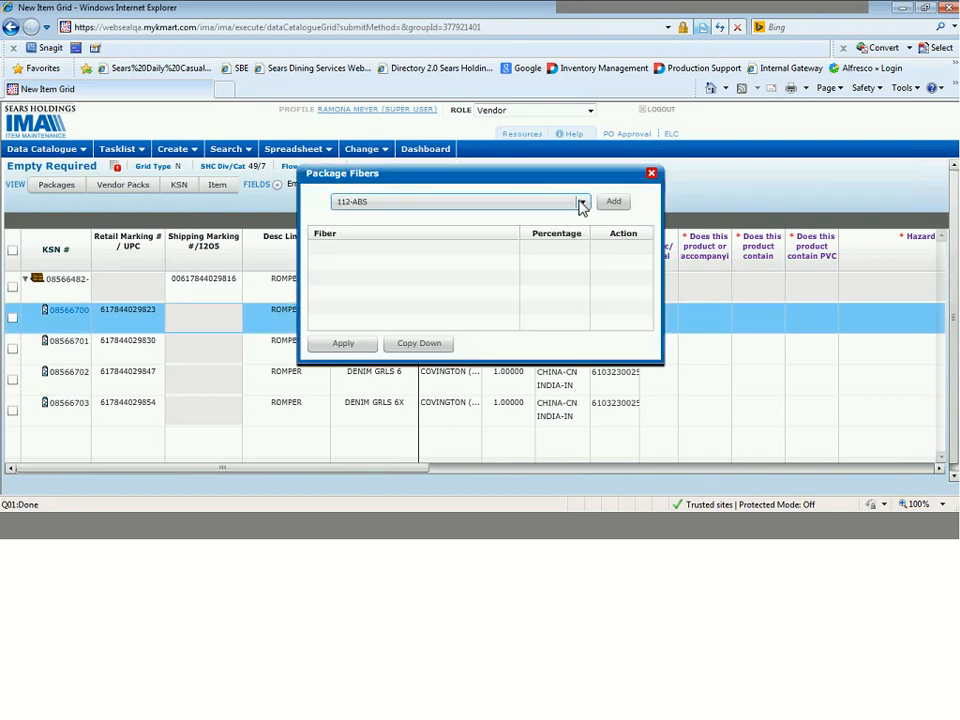
pyautogui.click(582, 202)
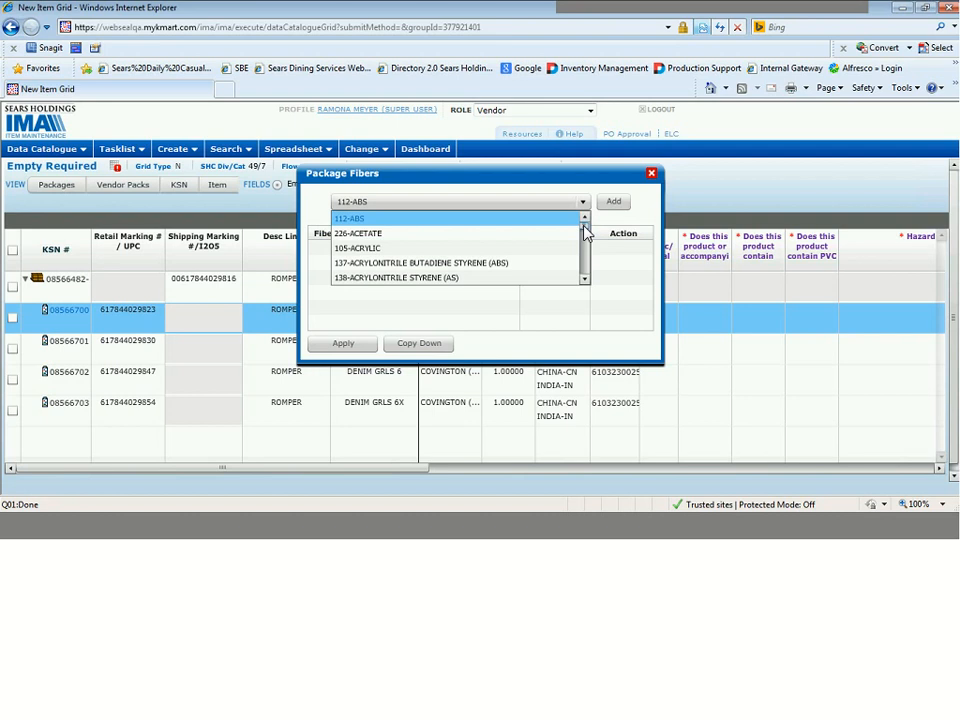
pyautogui.moveTo(585, 232)
pyautogui.mouseDown()
pyautogui.moveTo(585, 248)
pyautogui.moveTo(585, 238)
pyautogui.mouseUp()
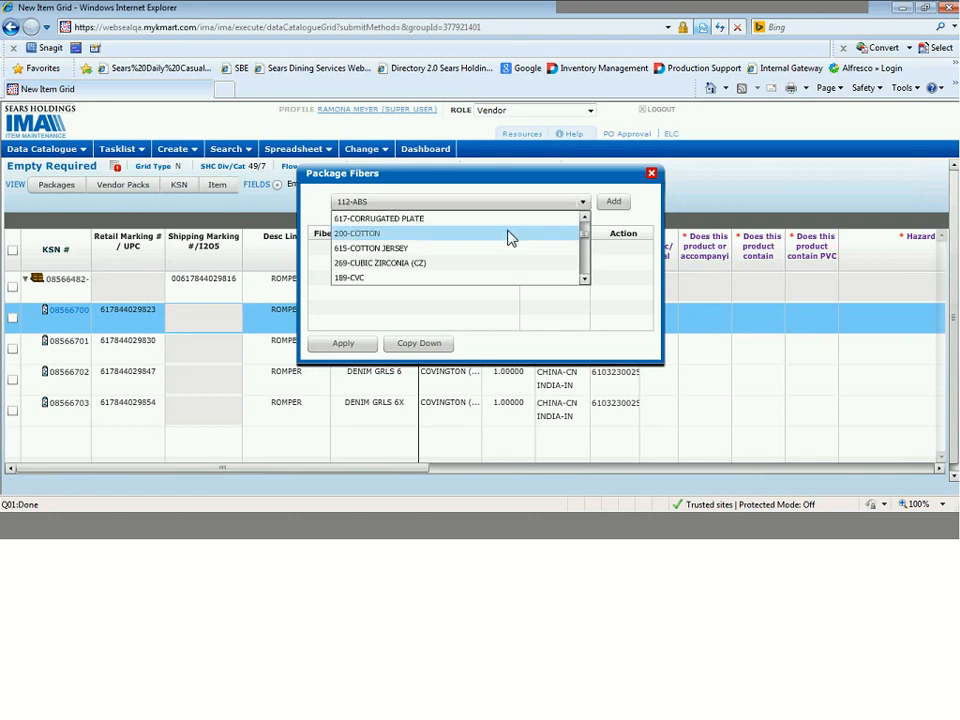
pyautogui.click(510, 234)
pyautogui.click(614, 205)
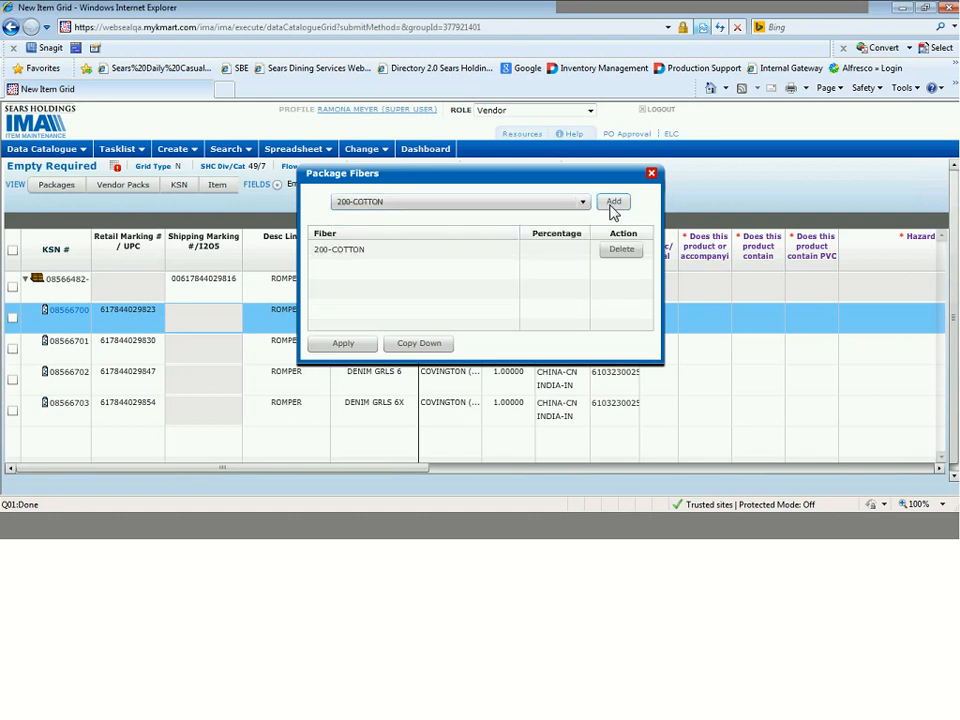
pyautogui.click(585, 205)
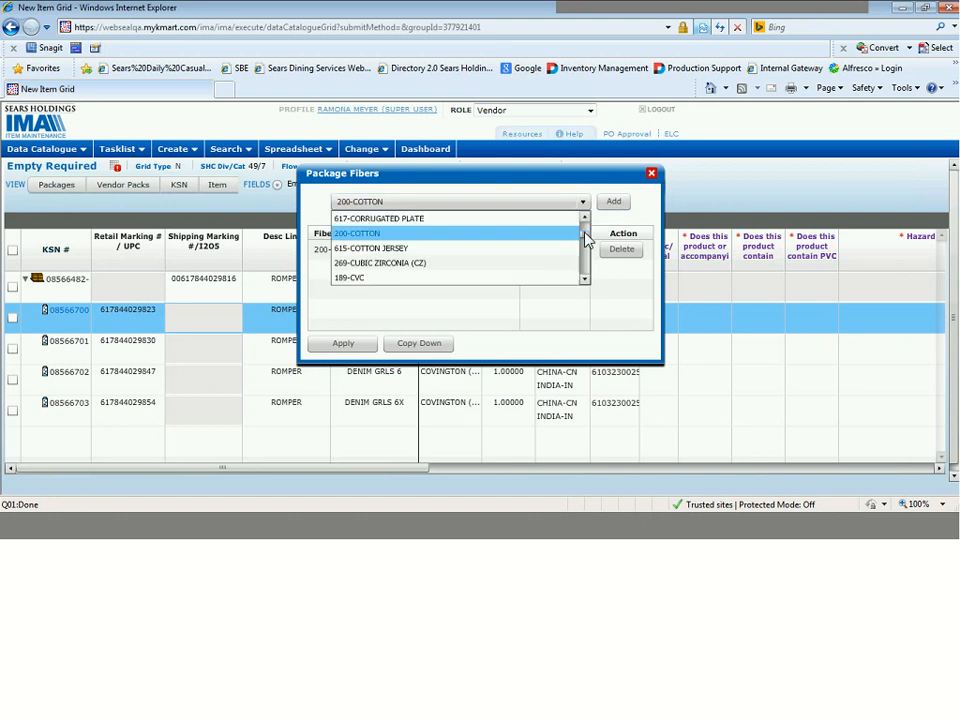
pyautogui.click(517, 252)
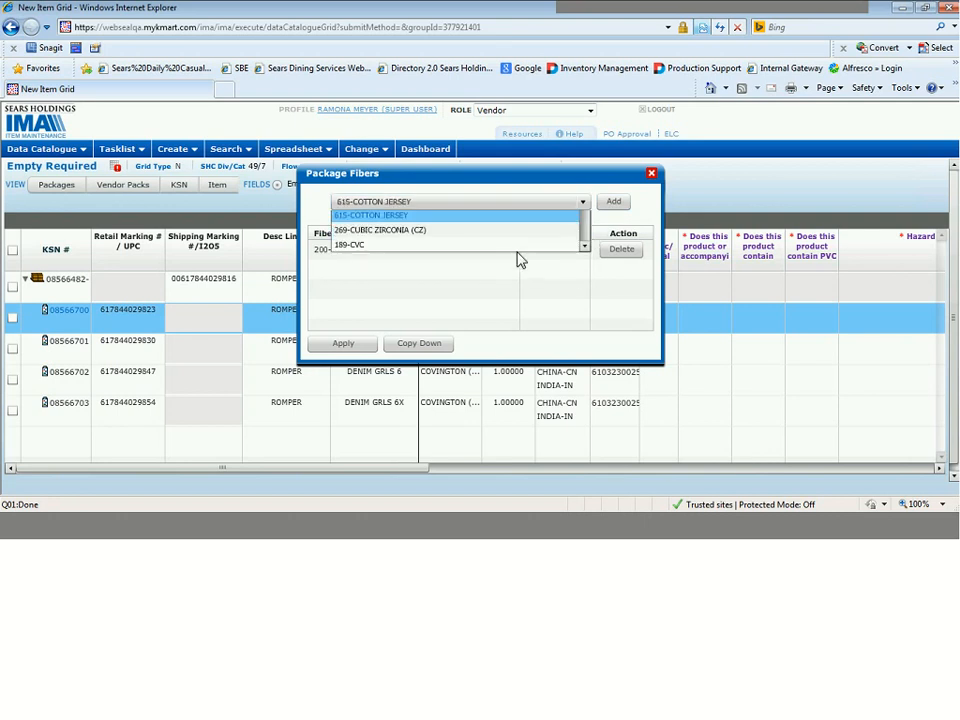
pyautogui.click(614, 203)
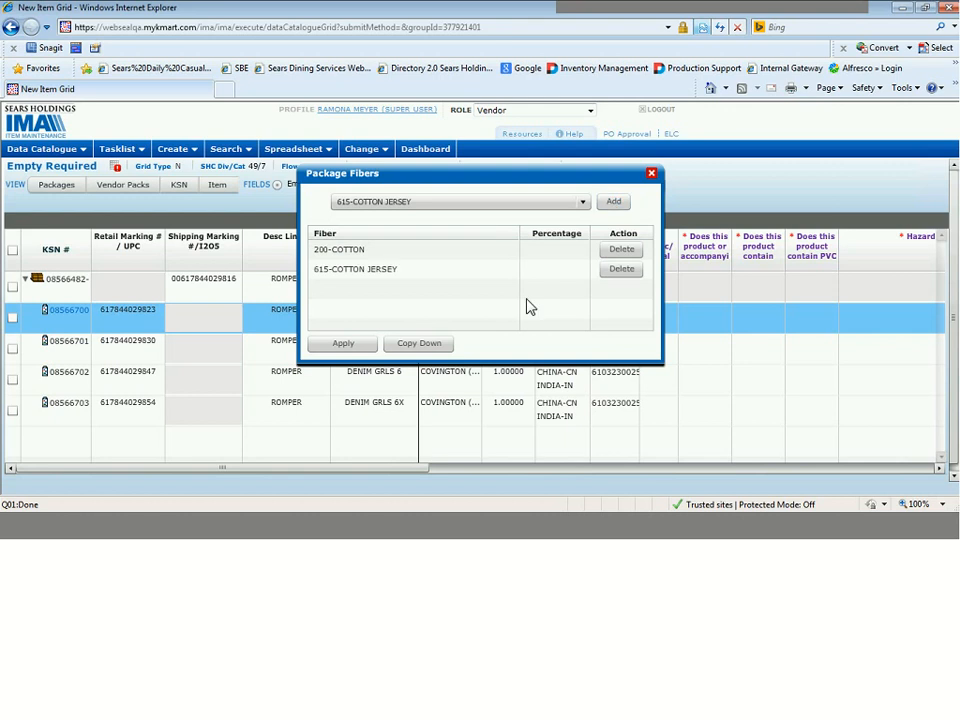
# Set the fiber percentages to 70 for 200-COTTON and 30 for 615-COTTON JERSEY, and copy the fibers down to all component rows.
pyautogui.click(558, 250)
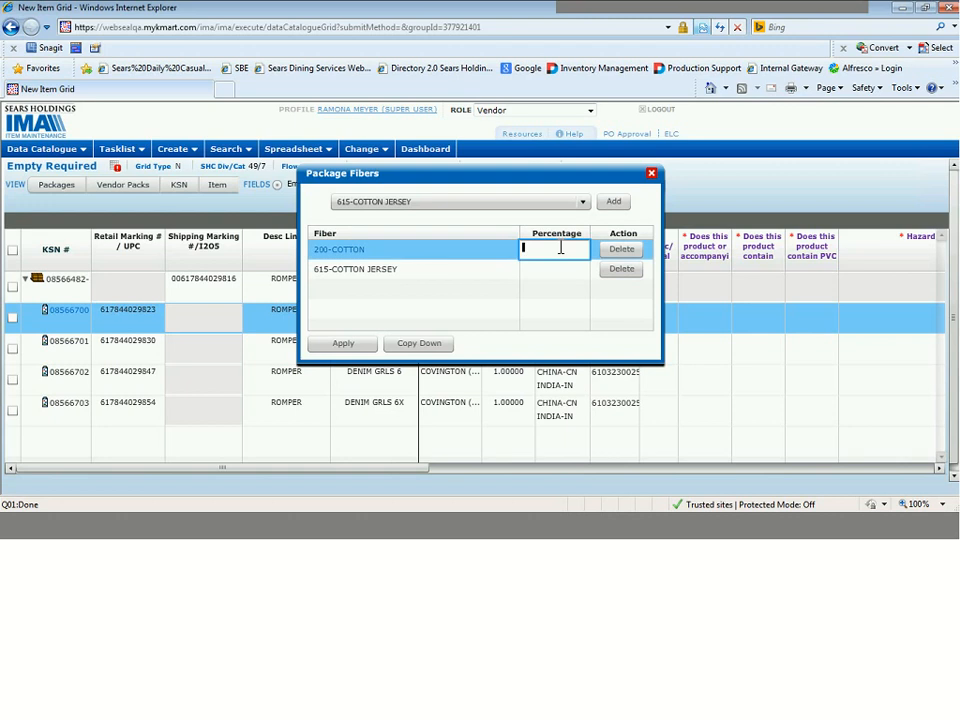
pyautogui.write('70')
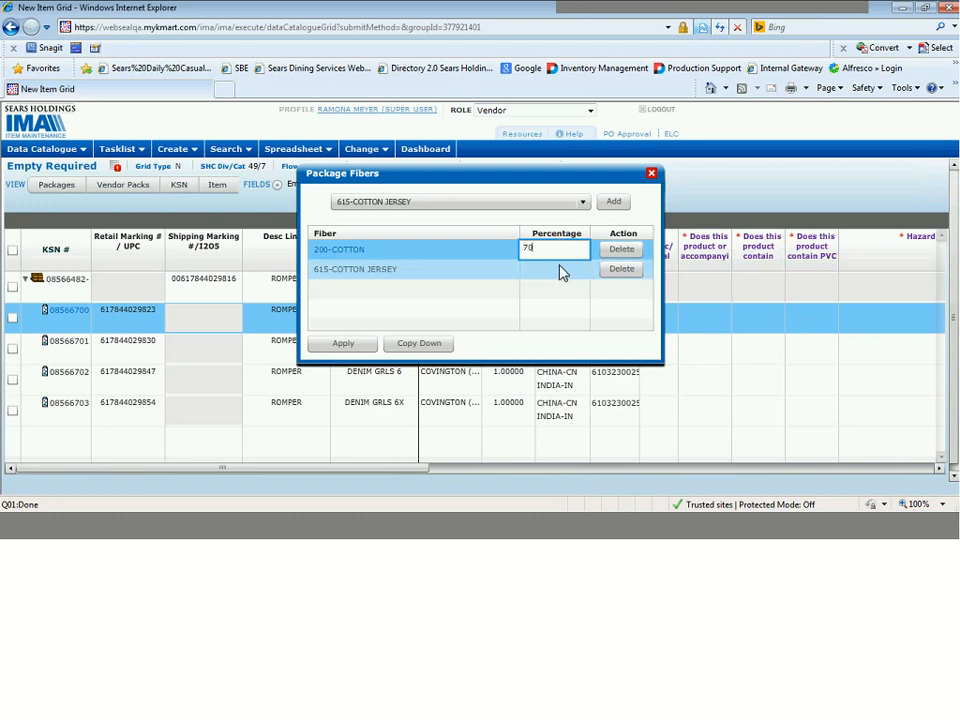
pyautogui.click(561, 268)
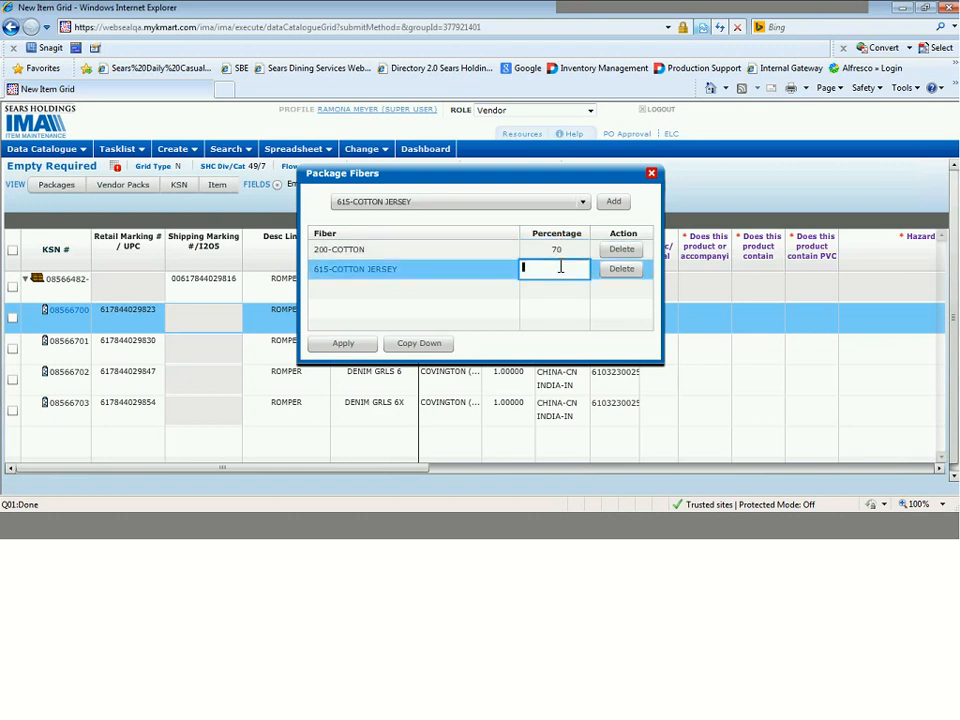
pyautogui.write('30')
pyautogui.press('Return')
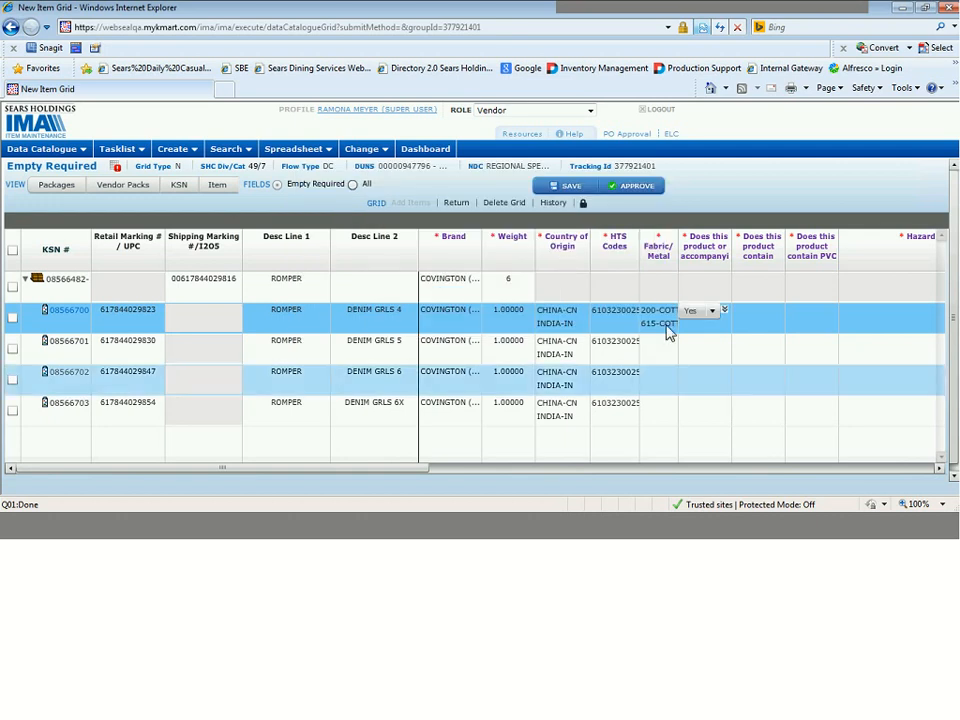
pyautogui.click(668, 313)
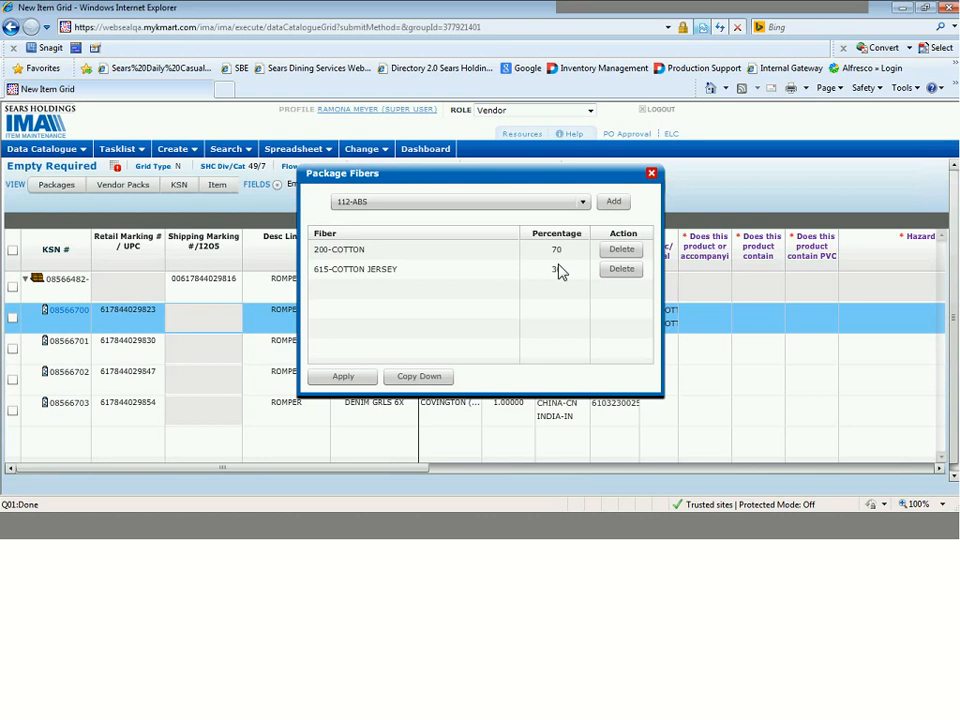
pyautogui.click(560, 271)
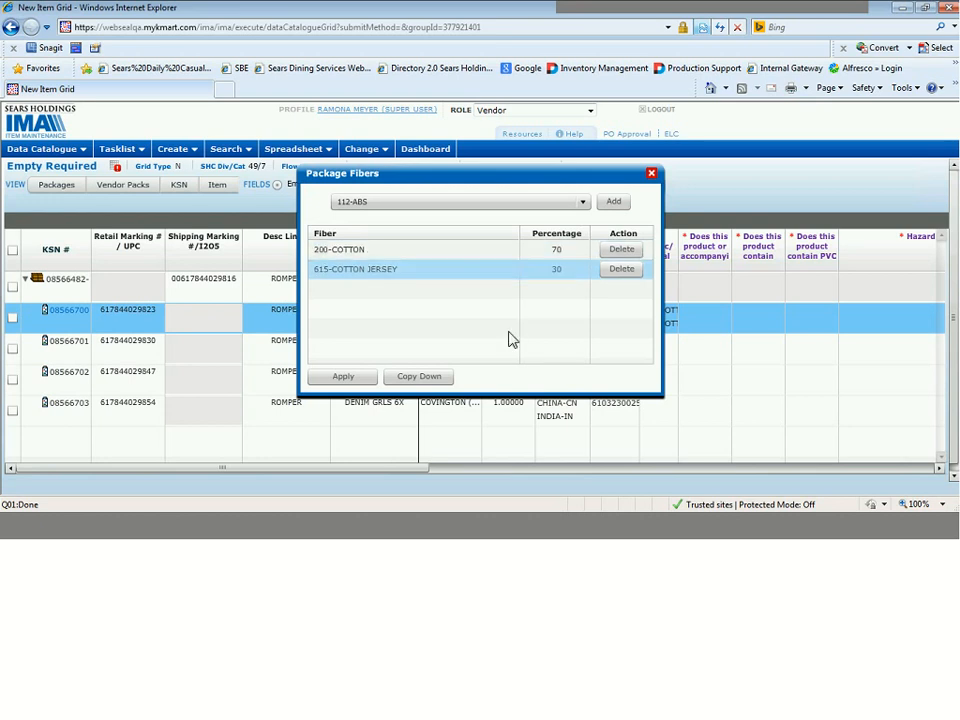
pyautogui.click(424, 382)
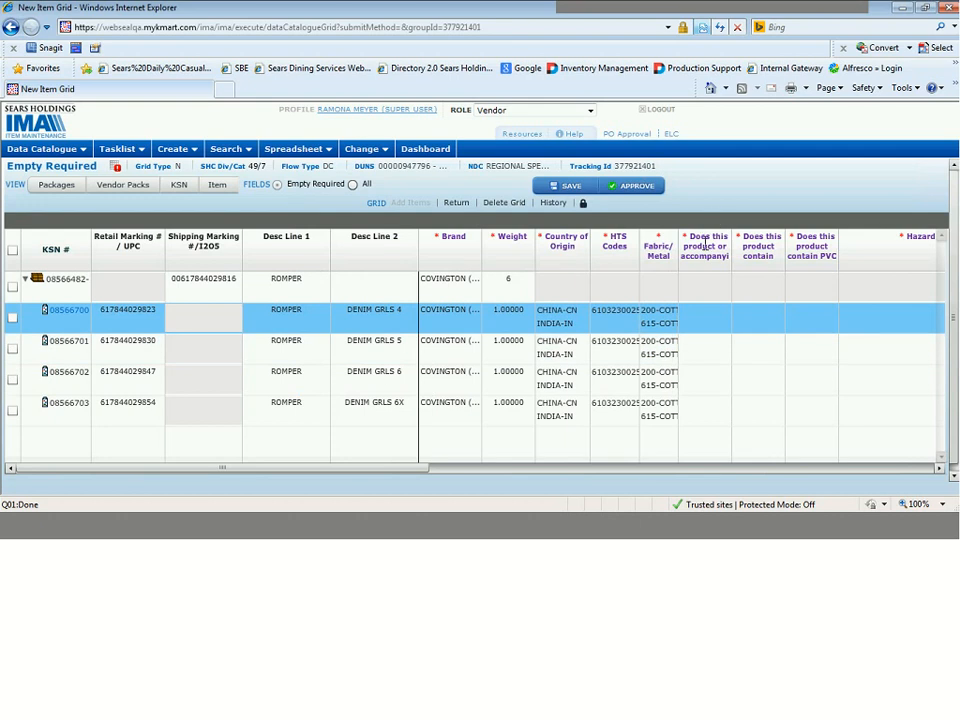
# Answer No to the "Does this product or accompanying" question for the DENIM GRLS 4 row and copy it down to all component rows.
pyautogui.moveTo(704, 246)
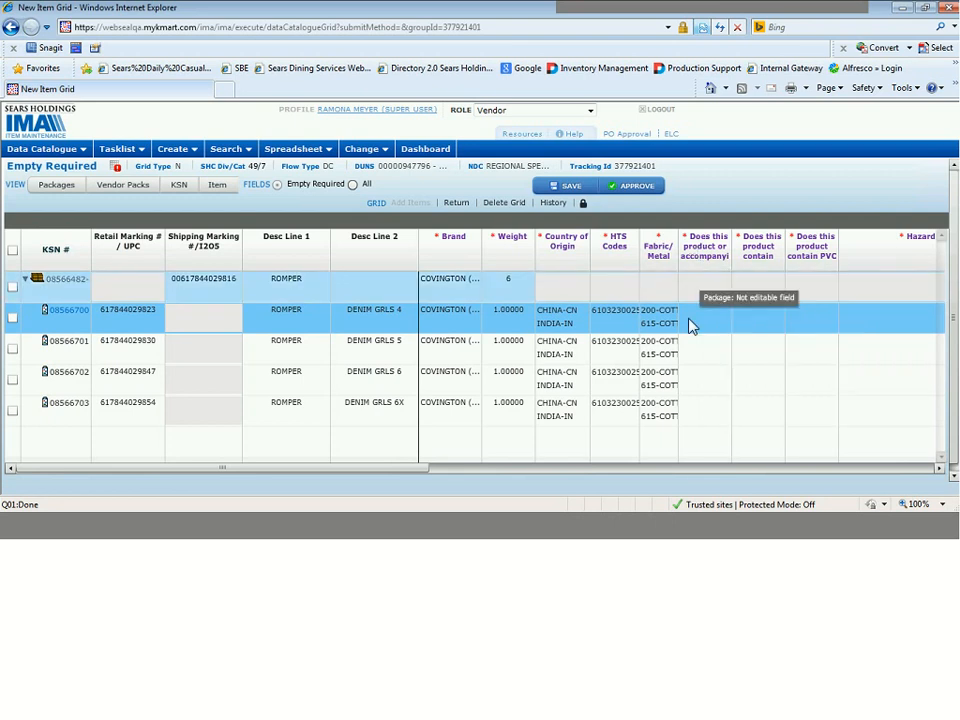
pyautogui.click(701, 318)
pyautogui.click(703, 319)
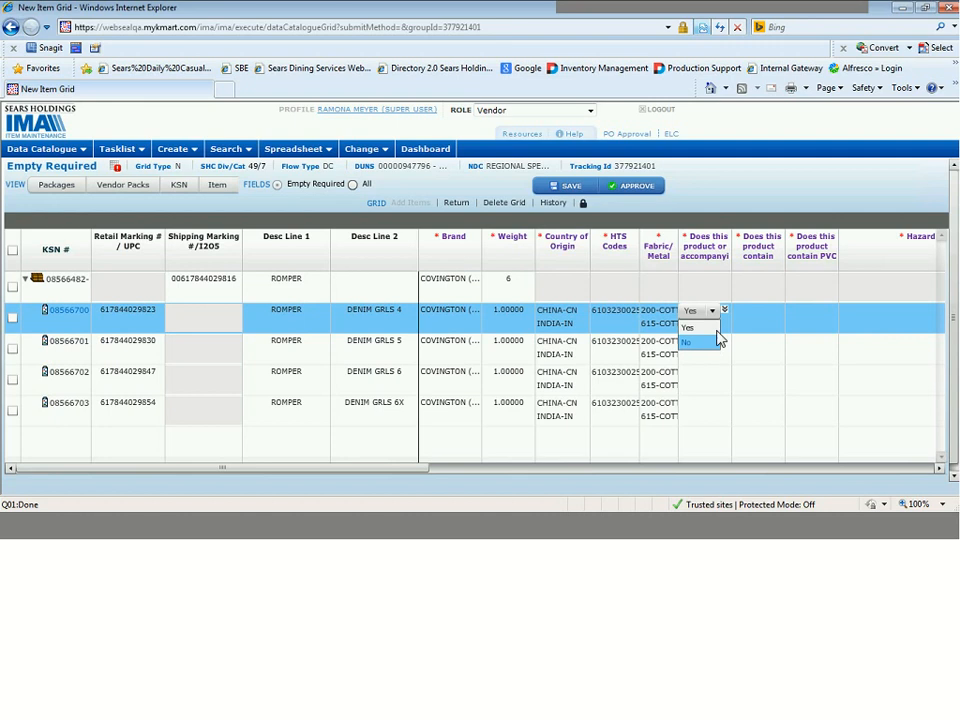
pyautogui.click(710, 343)
pyautogui.click(726, 312)
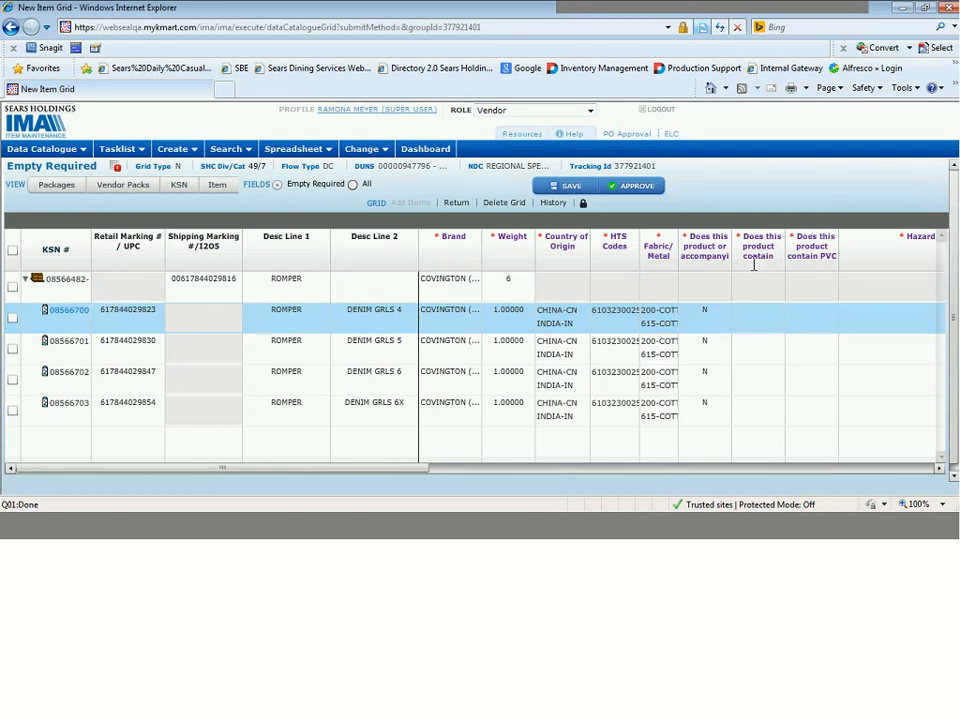
# Answer No for PVC in the product and for PVC in its packaging on the DENIM GRLS 4 row, and copy both down.
pyautogui.click(756, 316)
pyautogui.click(756, 315)
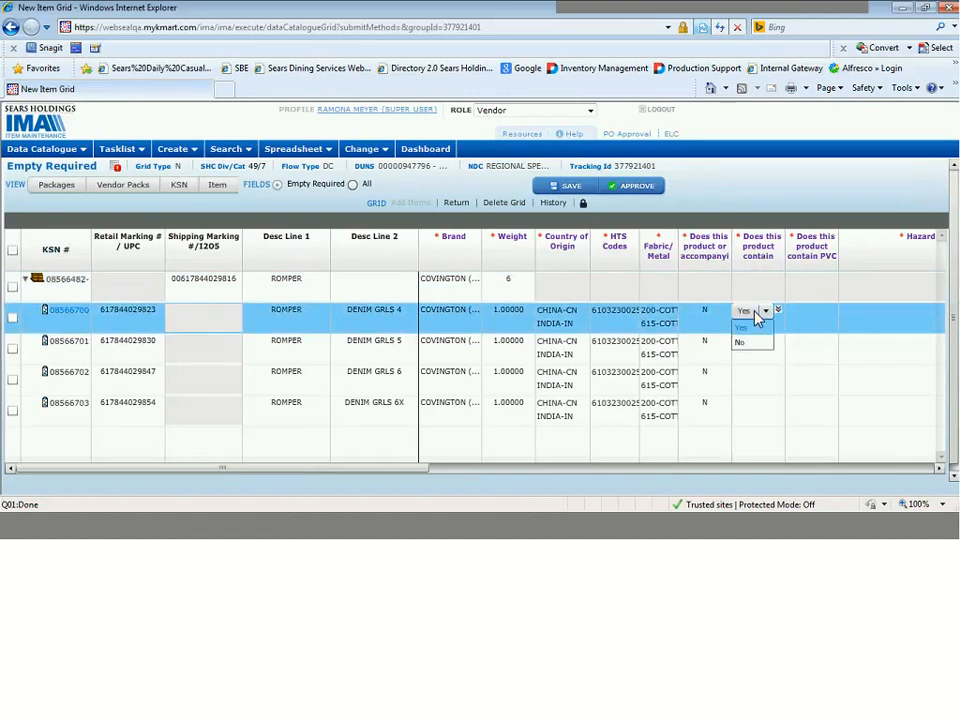
pyautogui.click(758, 342)
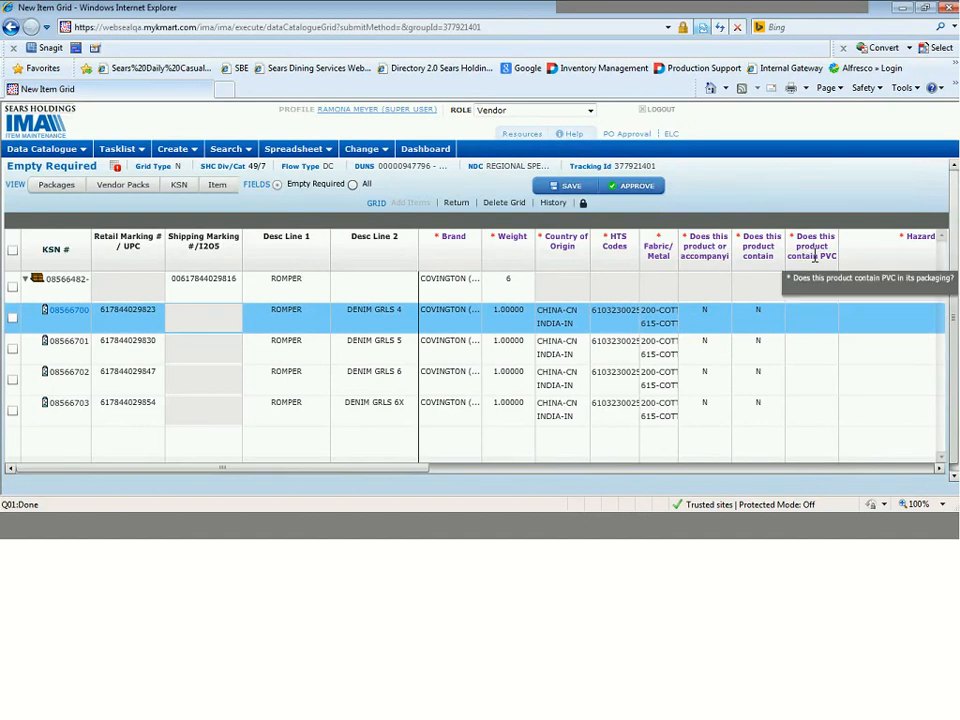
pyautogui.moveTo(815, 256); pyautogui.dragTo(813, 317)
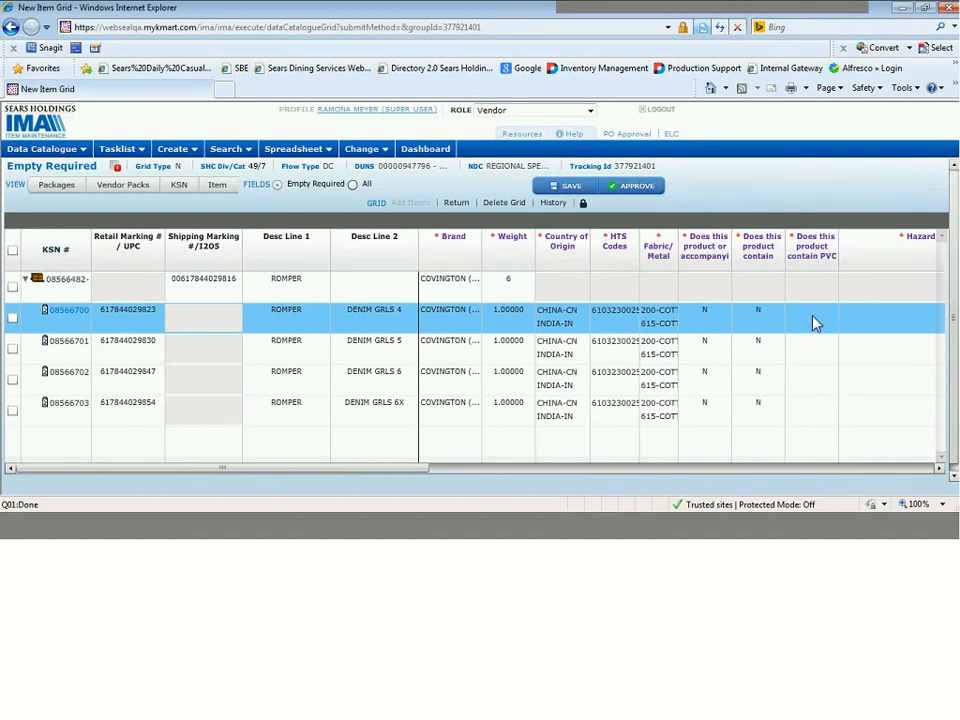
pyautogui.click(813, 320)
pyautogui.click(816, 311)
pyautogui.click(811, 341)
pyautogui.click(833, 316)
# Set the Hazard Storage Code of the DENIM GRLS 4 row to 0-Not Hazardous/No Storage Risk and copy it down to all component rows.
pyautogui.click(940, 469)
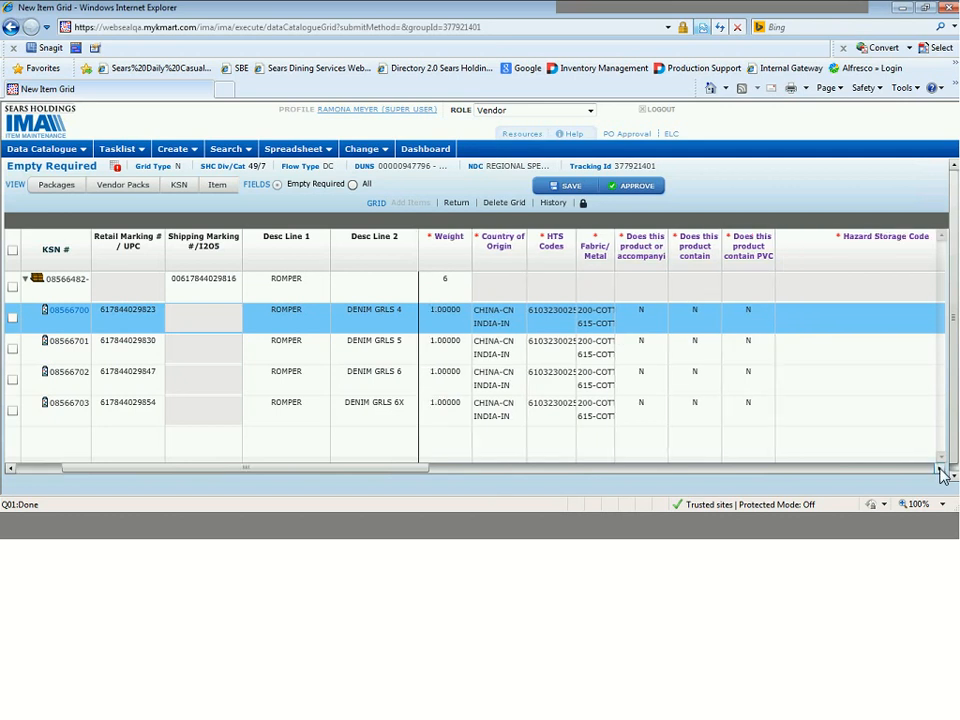
pyautogui.click(940, 469)
pyautogui.click(940, 469)
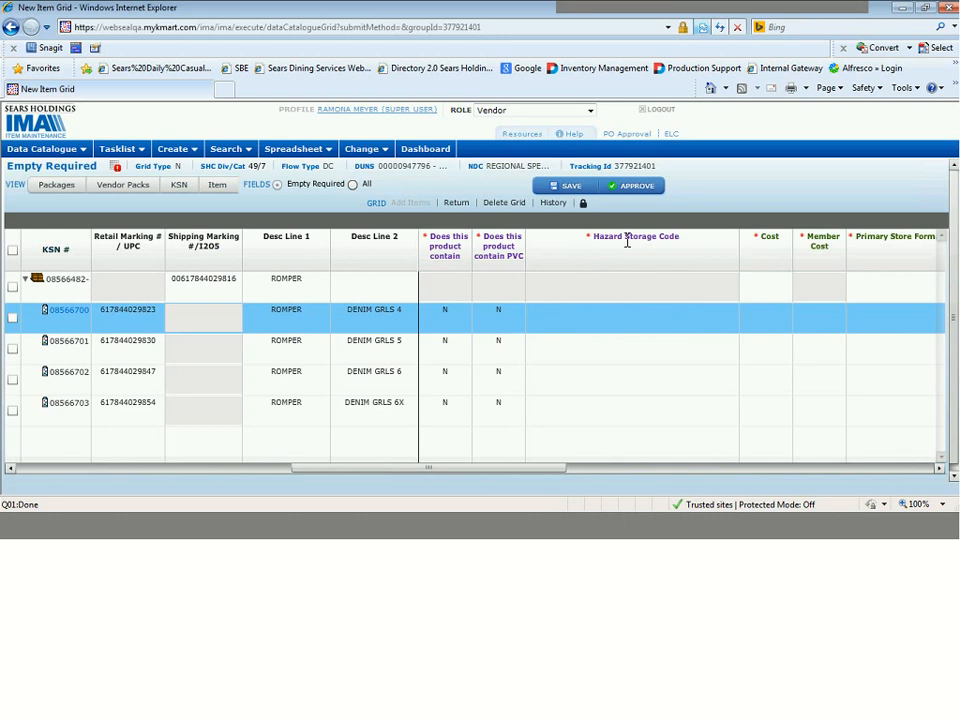
pyautogui.click(621, 325)
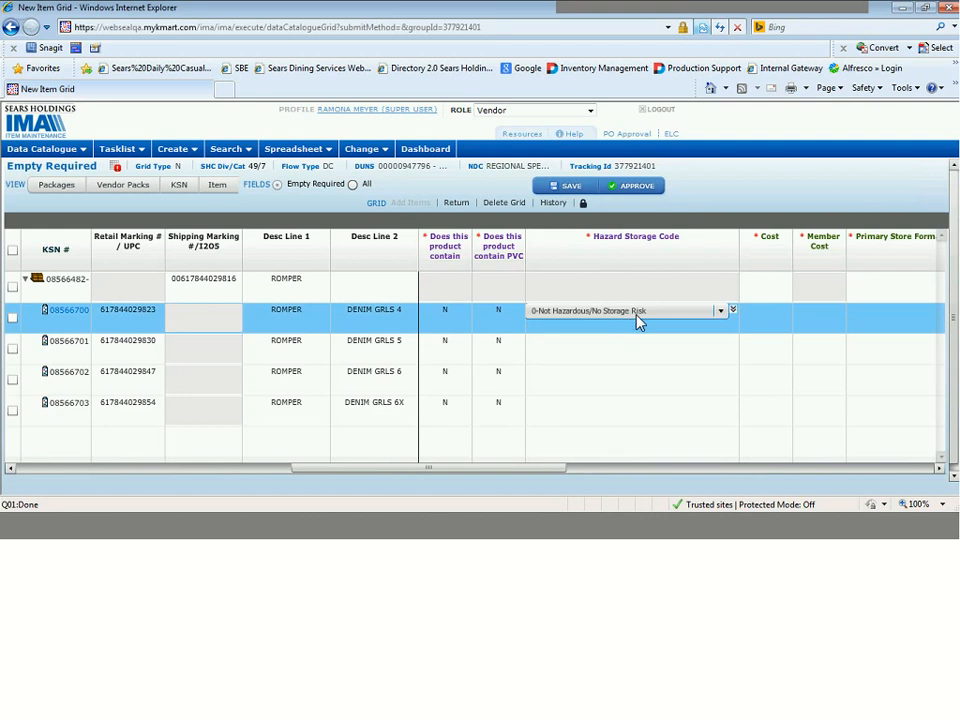
pyautogui.click(638, 321)
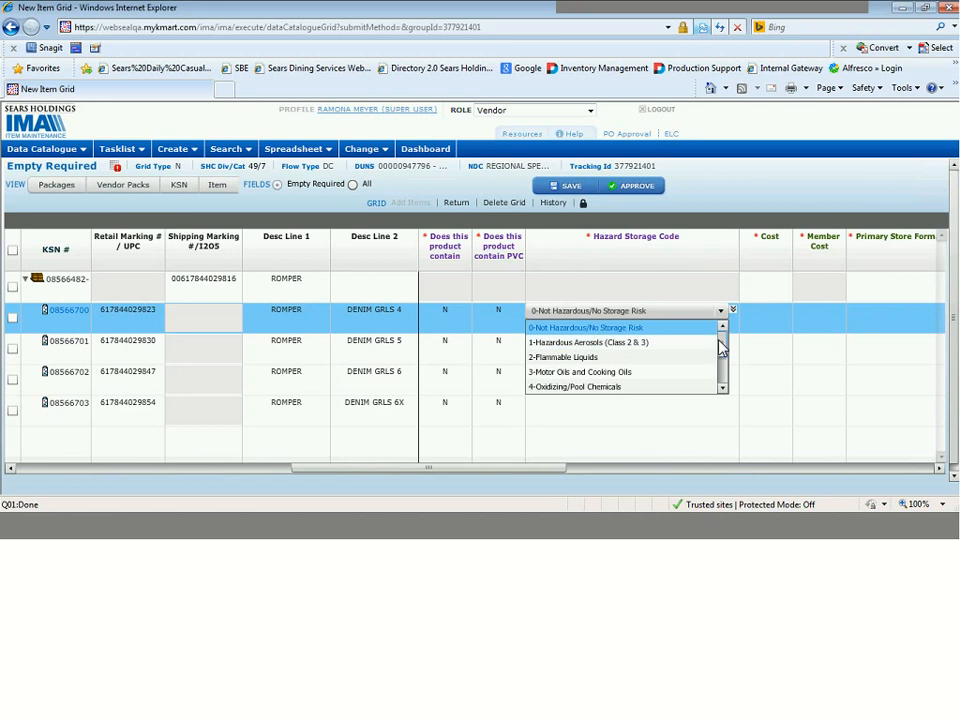
pyautogui.moveTo(721, 347); pyautogui.dragTo(724, 366)
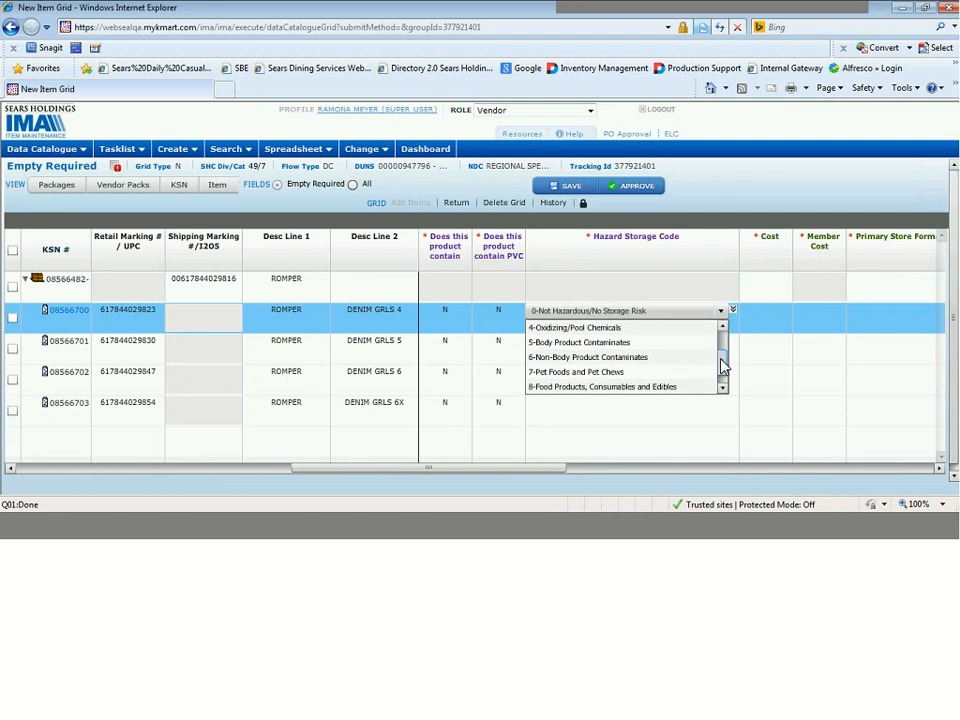
pyautogui.moveTo(721, 369); pyautogui.dragTo(723, 376)
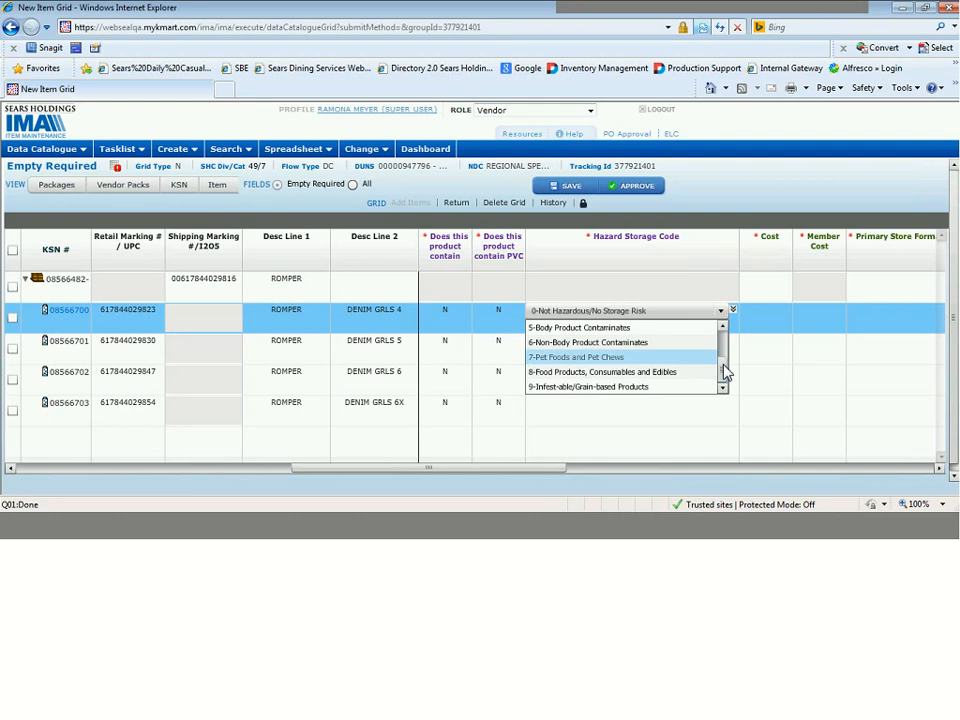
pyautogui.moveTo(724, 375); pyautogui.dragTo(735, 336)
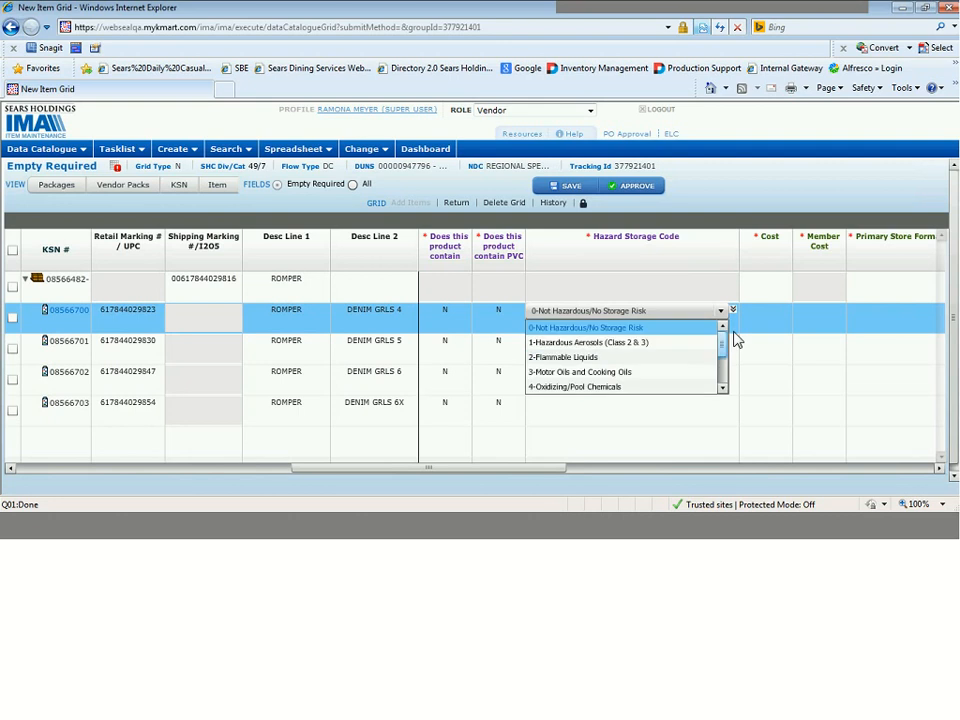
pyautogui.click(624, 328)
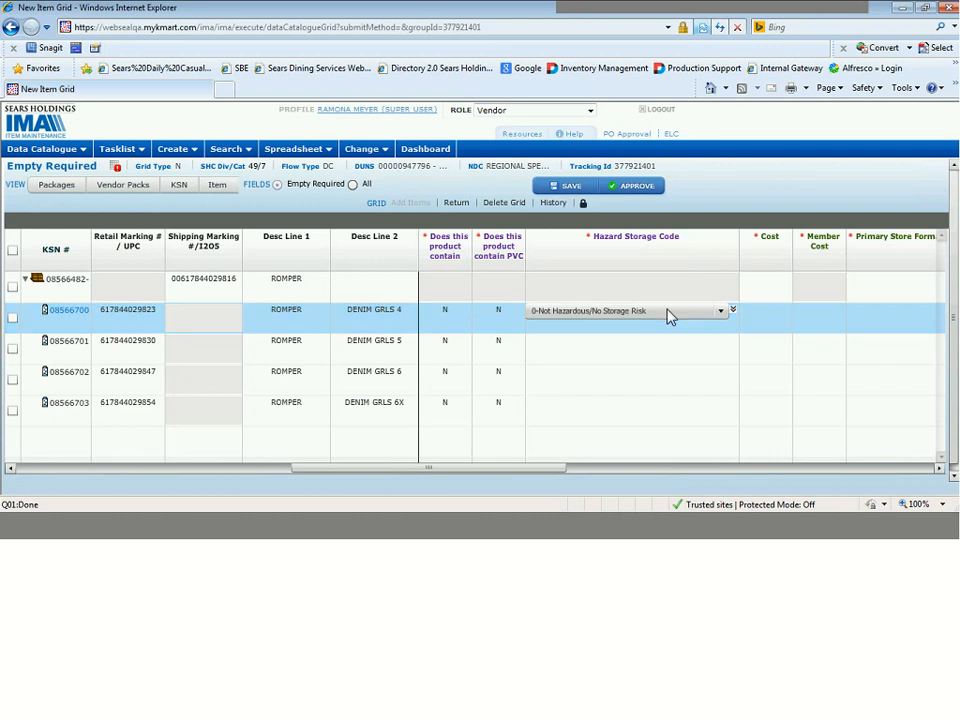
pyautogui.click(733, 312)
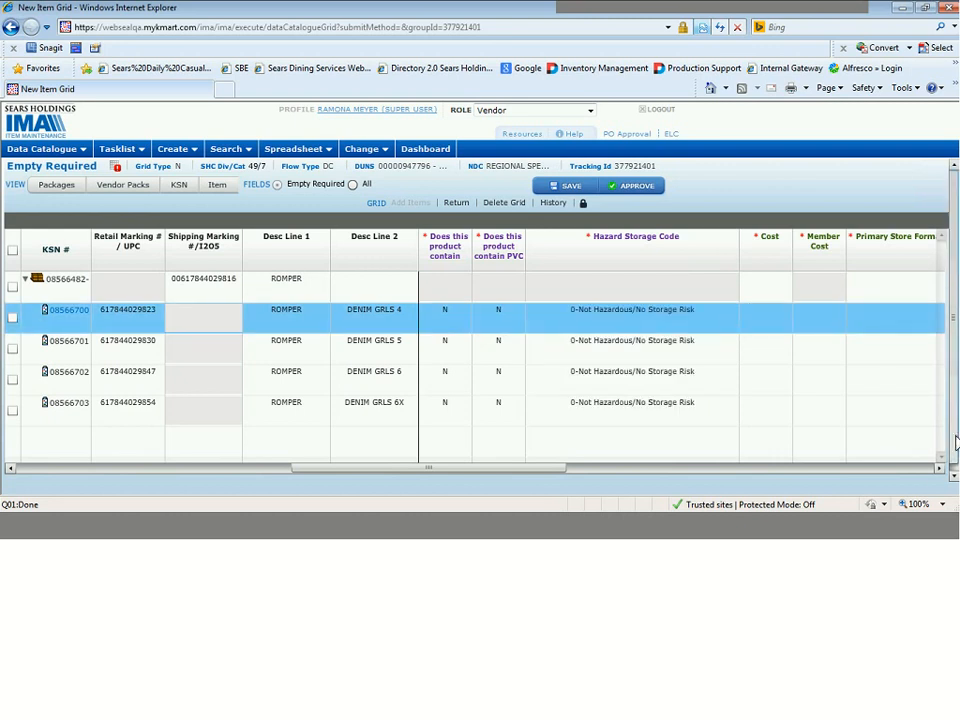
# Enter 4.99 as both Cost and Member Cost for the DENIM GRLS 4 row and copy them down to all component rows.
pyautogui.click(940, 470)
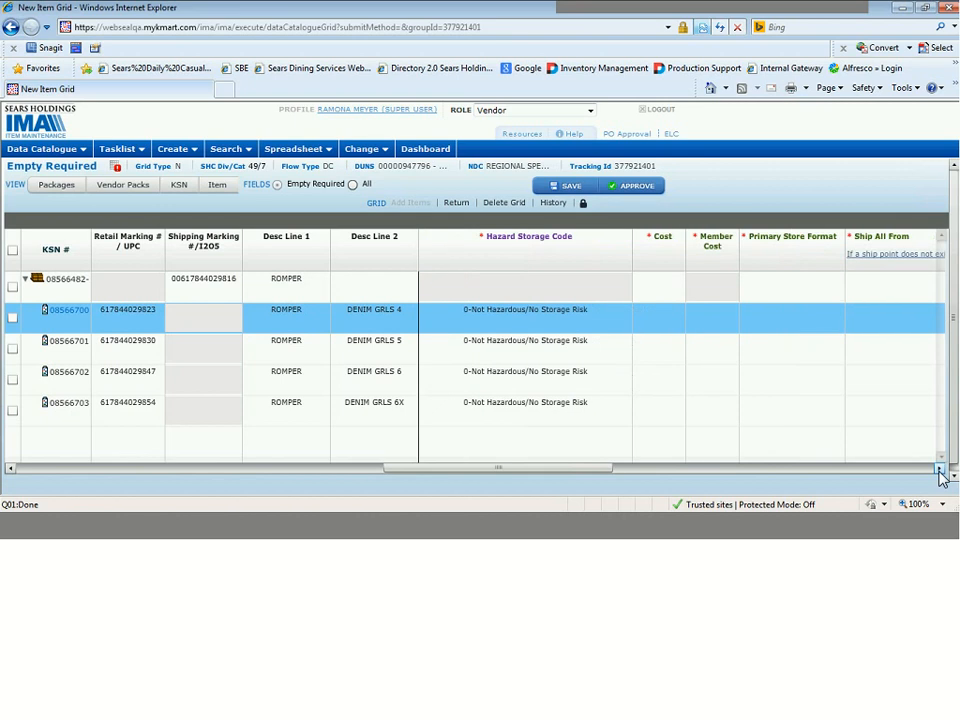
pyautogui.click(940, 470)
pyautogui.click(10, 469)
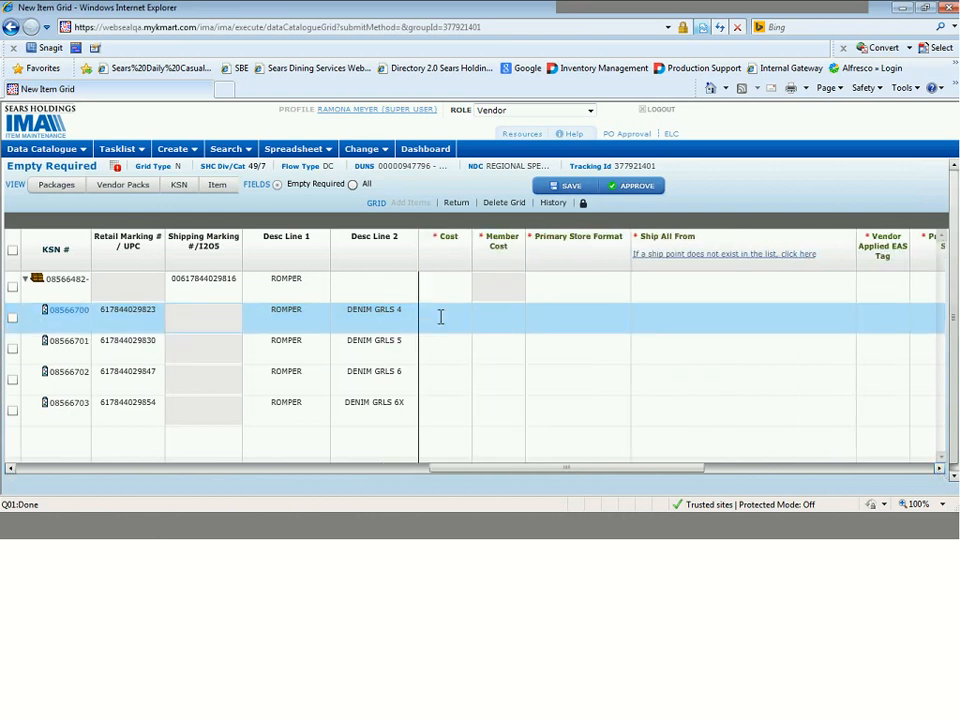
pyautogui.click(441, 316)
pyautogui.write('4.99')
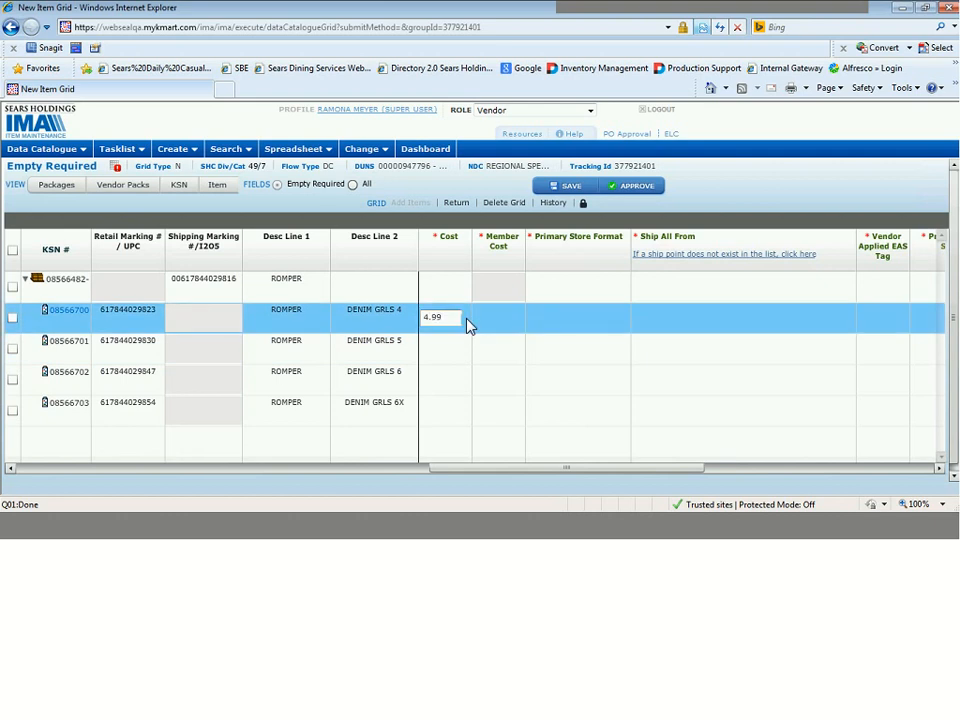
pyautogui.click(496, 318)
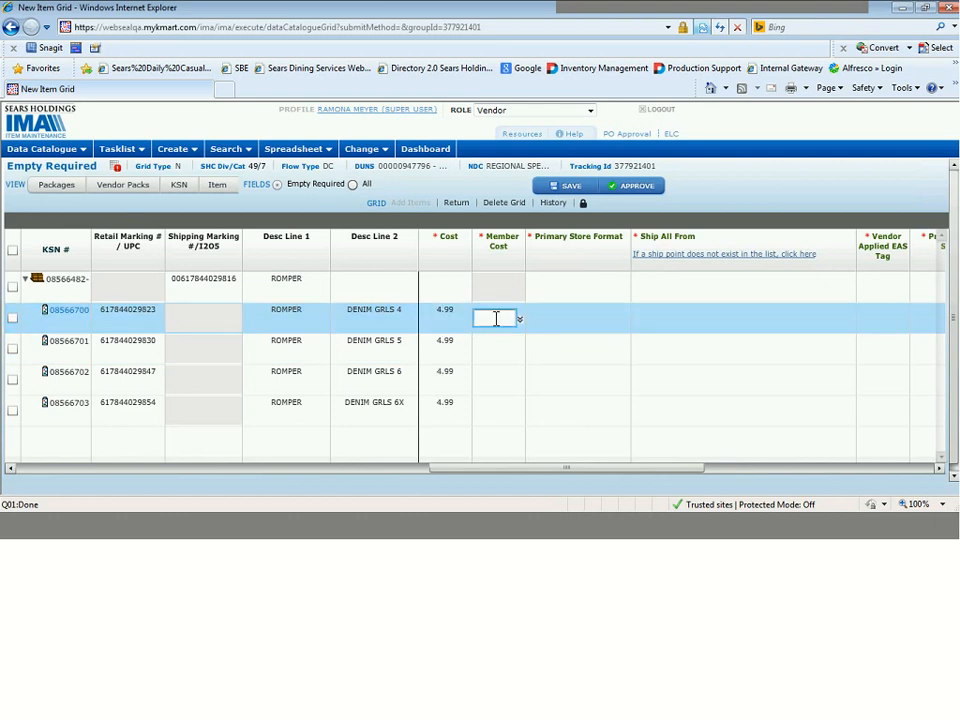
pyautogui.write('4.99')
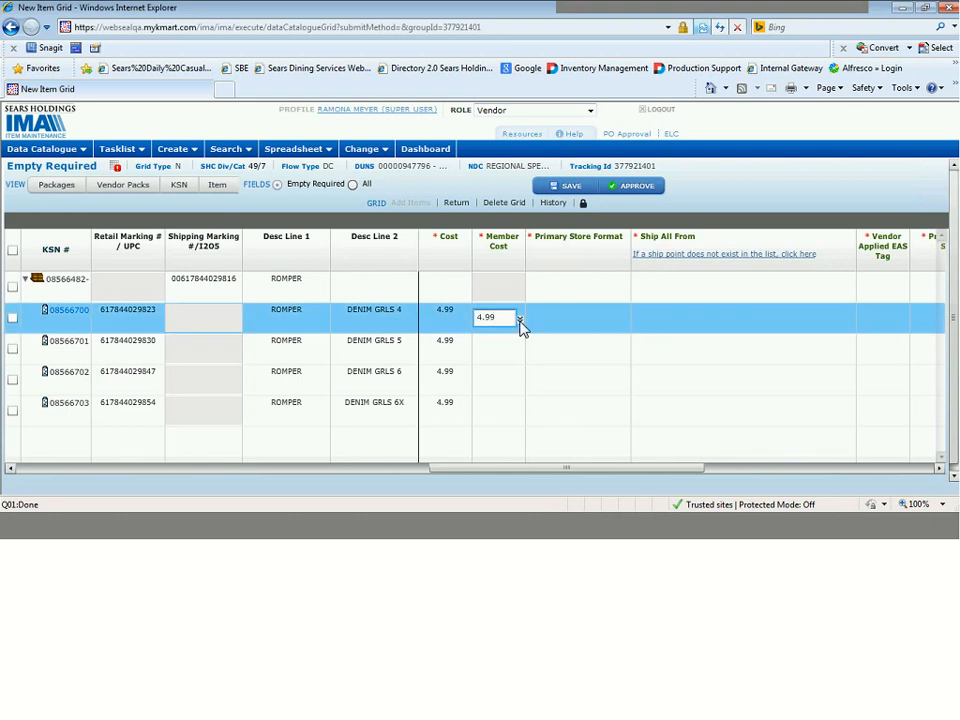
pyautogui.click(521, 327)
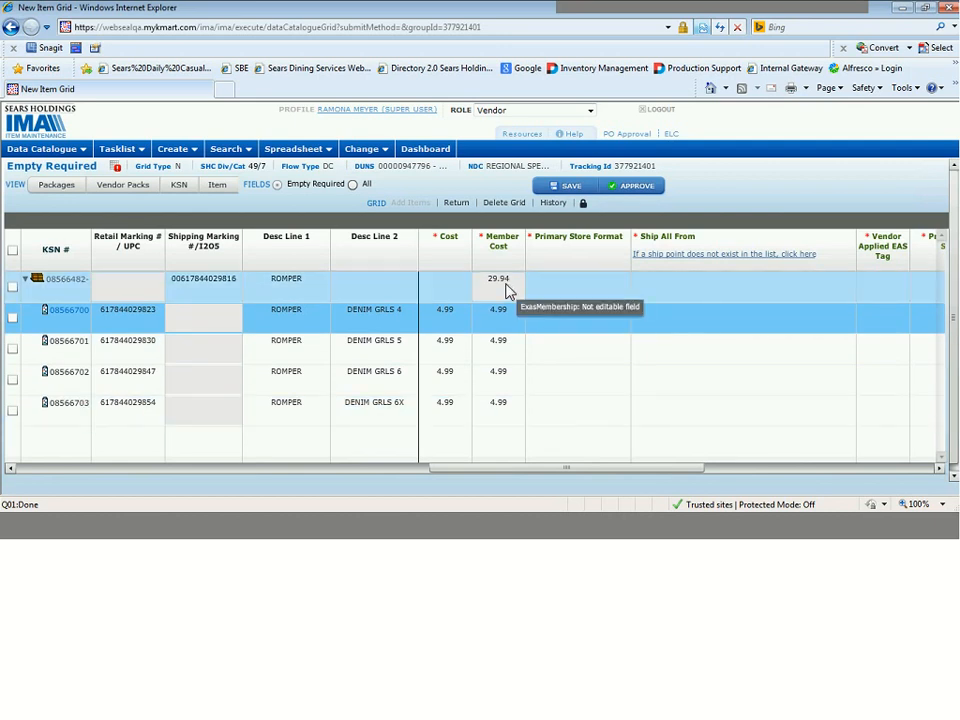
# Set the Cost of the ROMPER pack row to 29.94.
pyautogui.click(445, 285)
pyautogui.write('2')
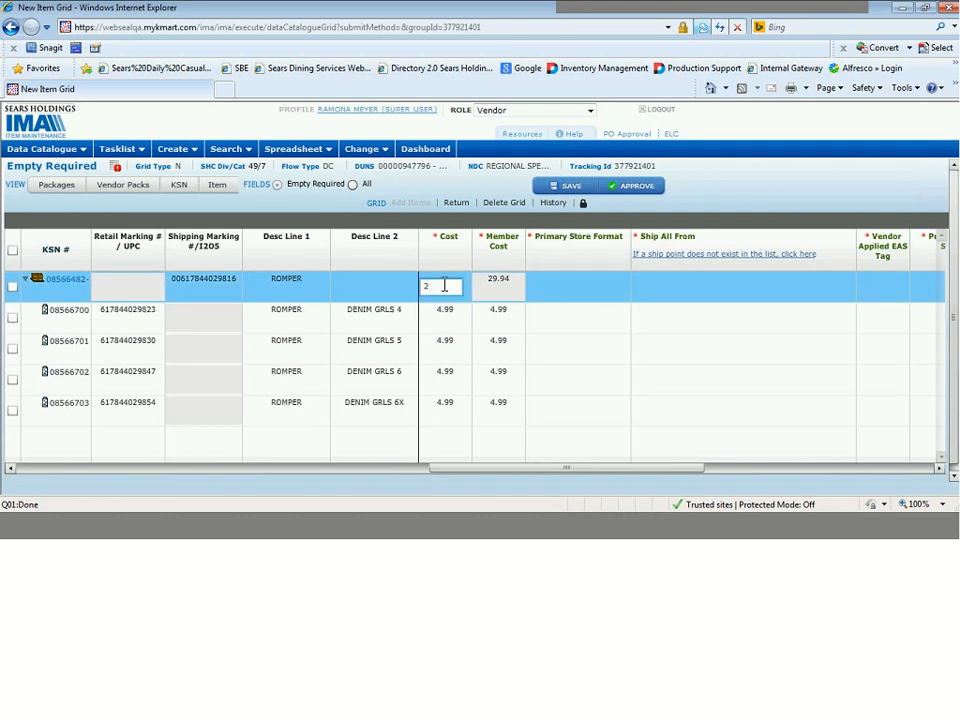
pyautogui.write('9.94')
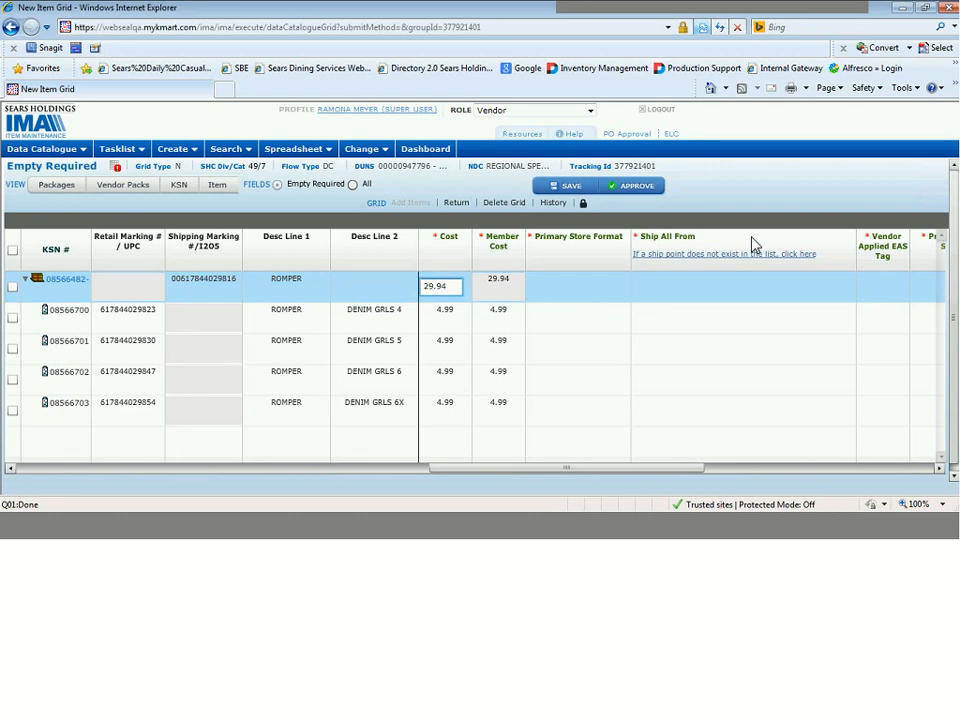
pyautogui.press('Return')
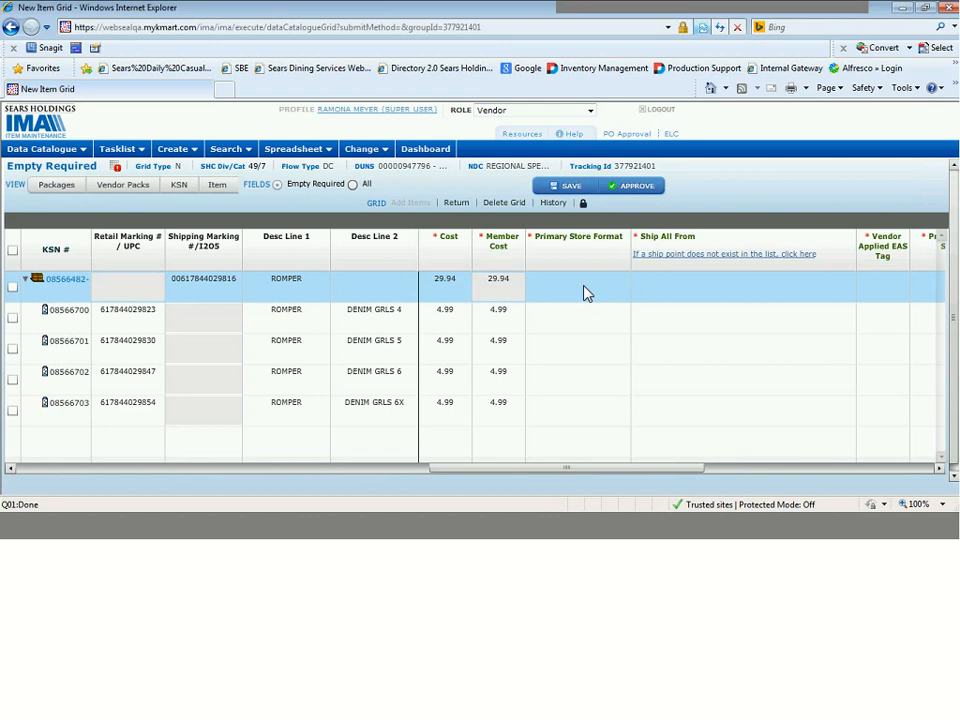
# Set Primary Store Format to KMRT-ALL KMART STORES (NO DELETE DATE) for the ROMPER pack and DENIM GRLS 4 rows, and copy it down.
pyautogui.click(587, 293)
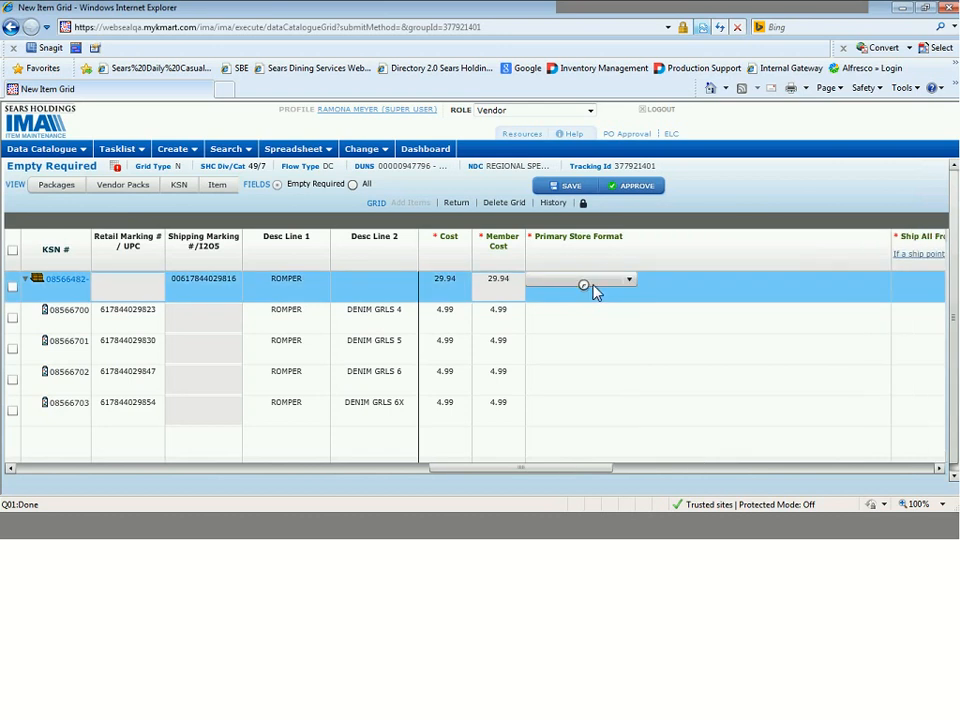
pyautogui.click(612, 284)
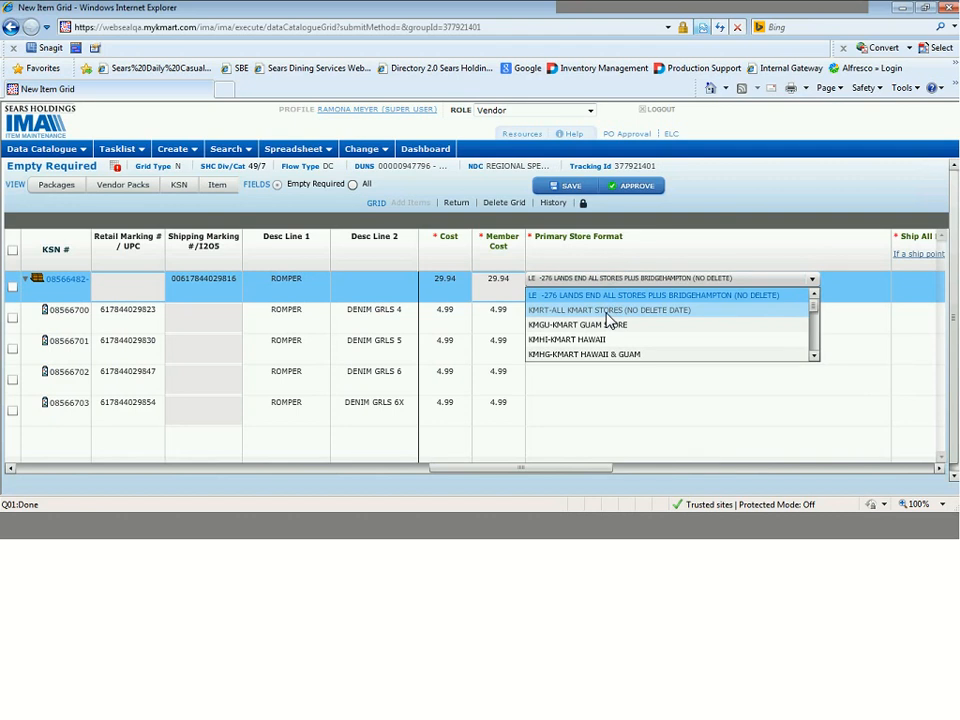
pyautogui.click(609, 311)
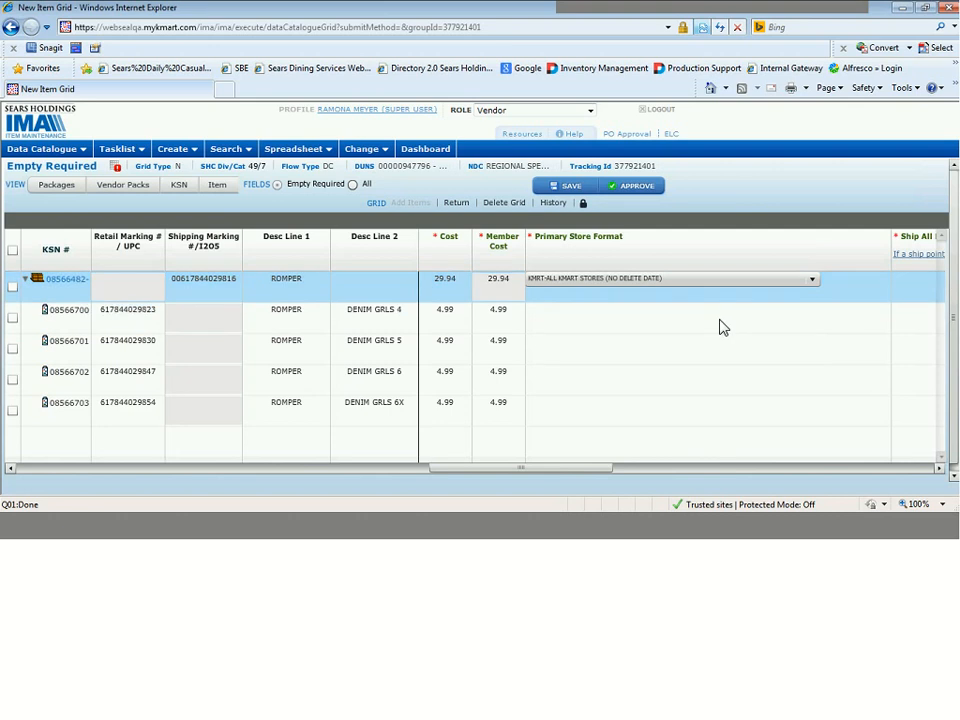
pyautogui.click(608, 322)
pyautogui.click(606, 317)
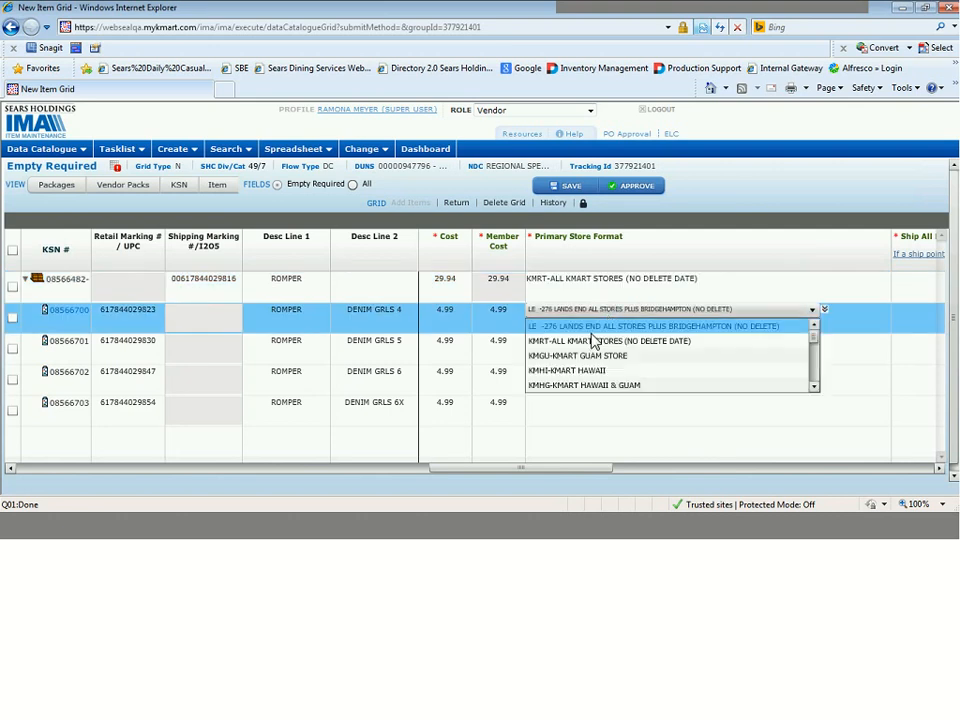
pyautogui.click(594, 340)
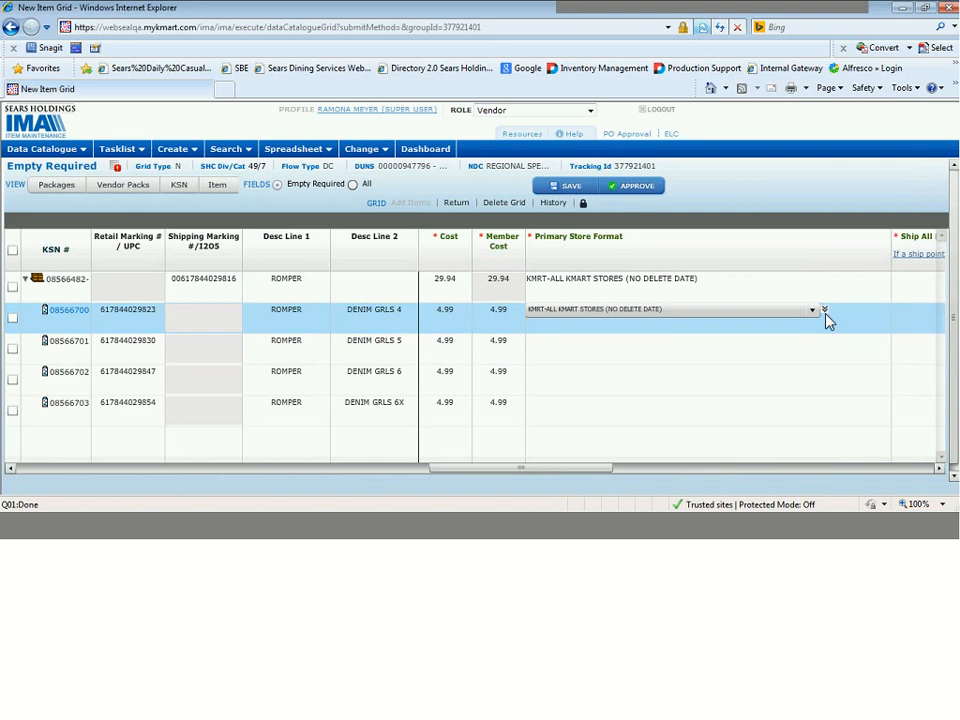
pyautogui.click(825, 313)
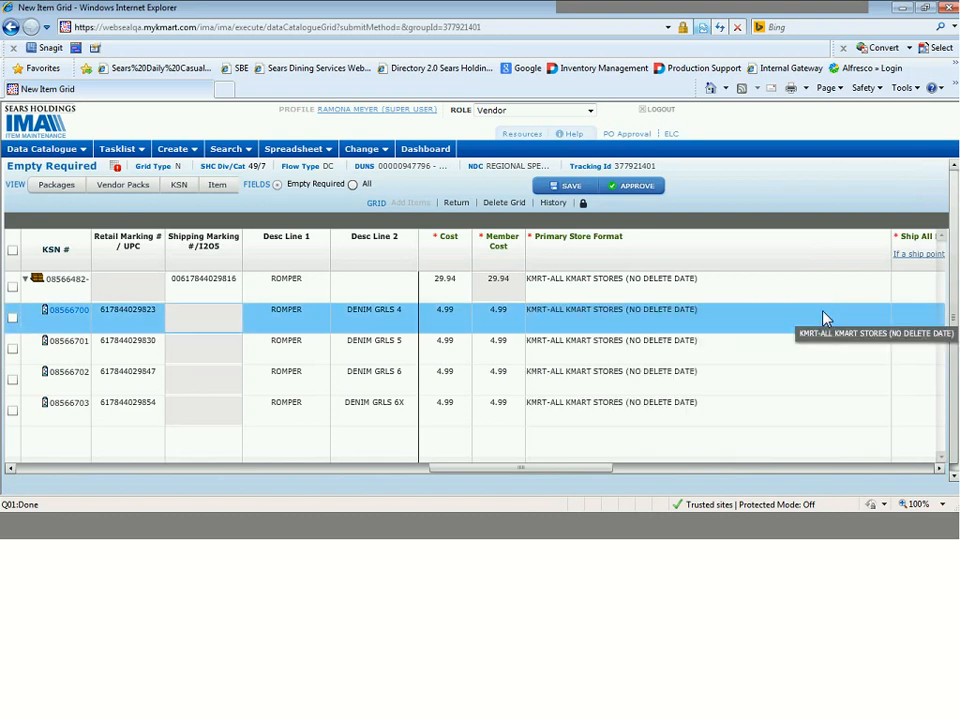
# Set Ship All From for the ROMPER pack row to the ship point in Dayton, NJ.
pyautogui.click(940, 470)
pyautogui.click(940, 470)
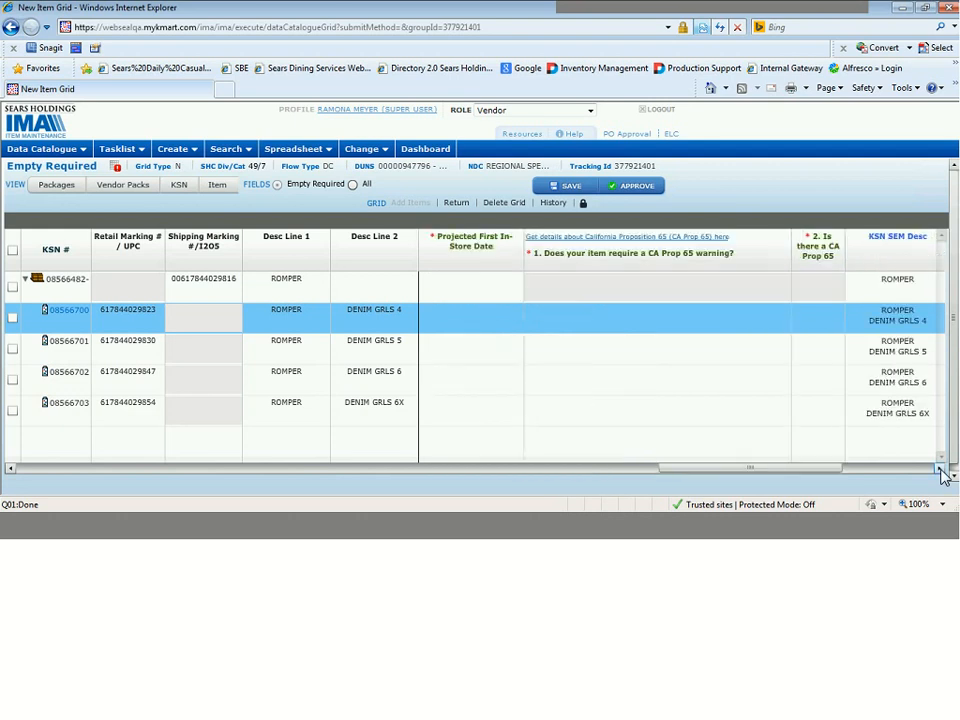
pyautogui.click(12, 468)
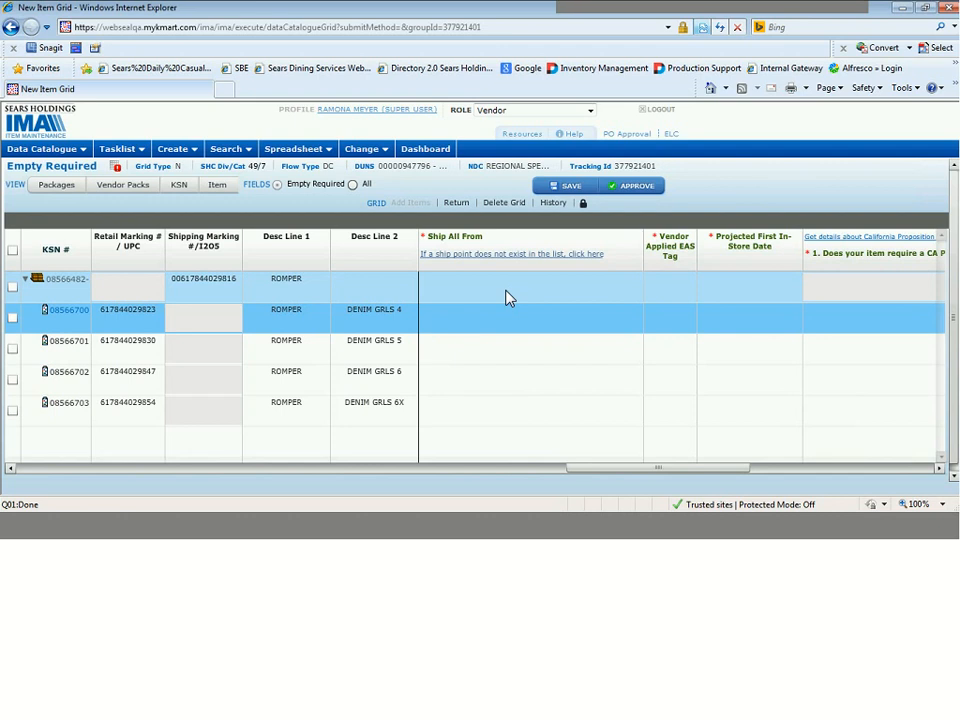
pyautogui.click(506, 297)
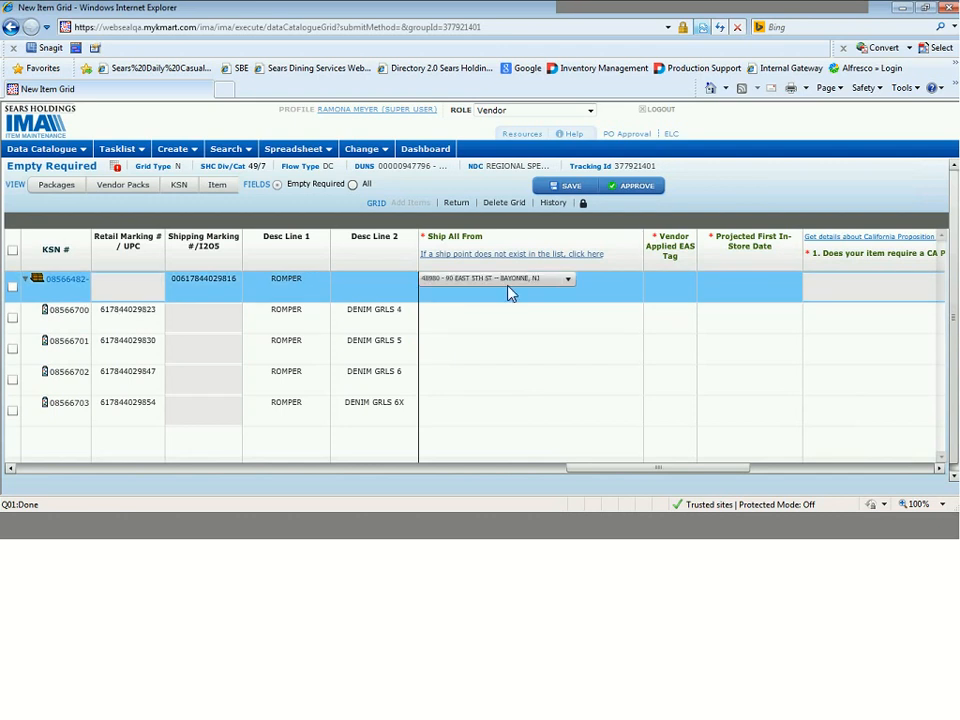
pyautogui.click(518, 280)
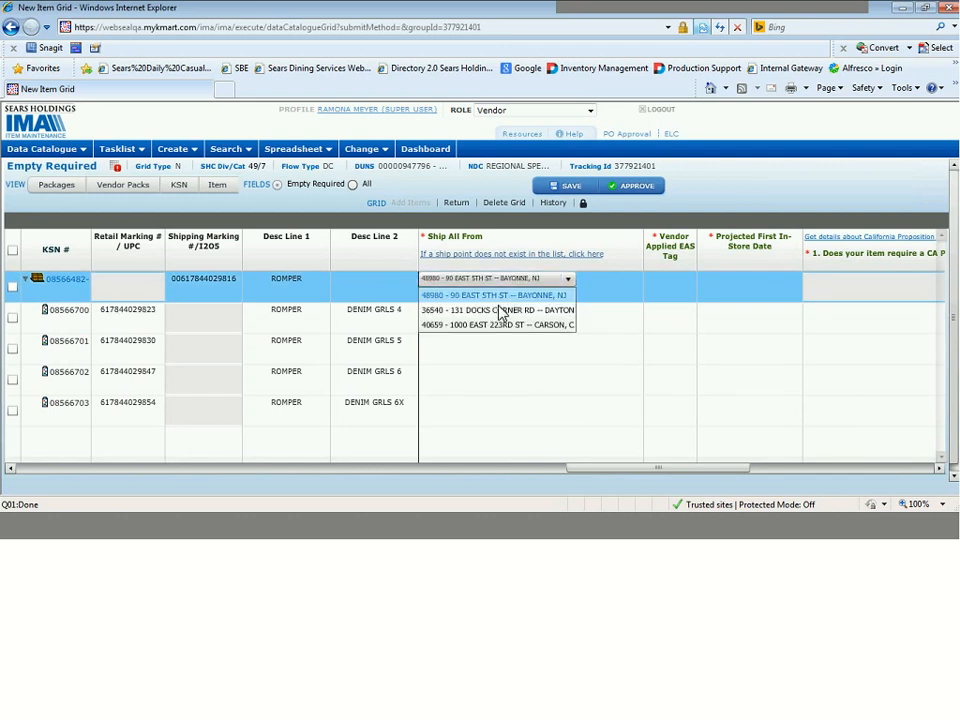
pyautogui.click(501, 311)
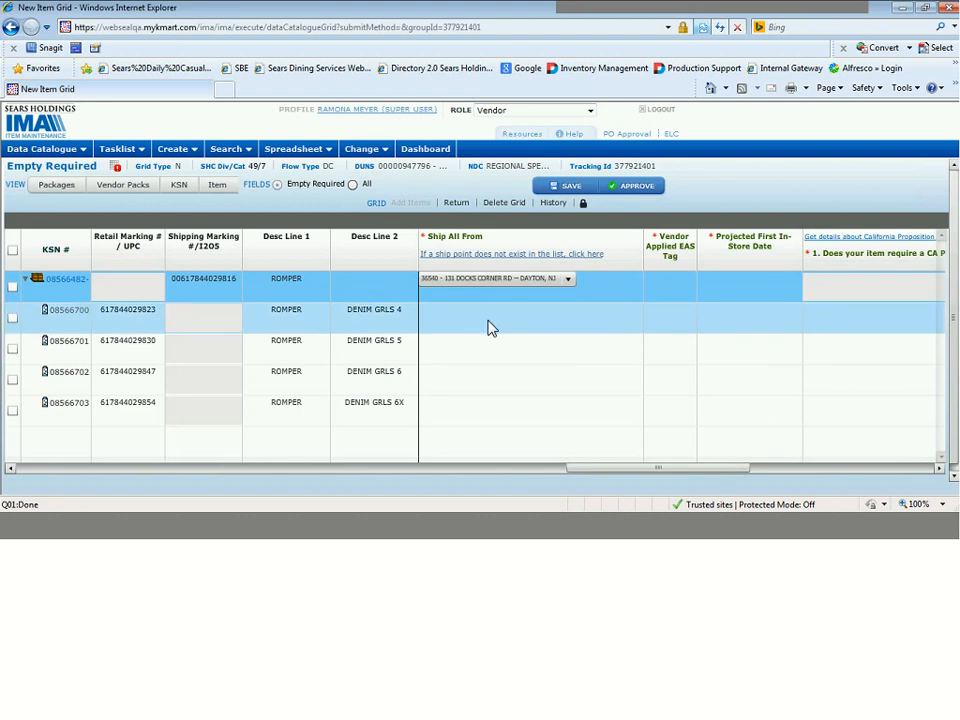
# Set Ship All From for the DENIM GRLS 4 row to the Dayton, NJ ship point and copy it down to the remaining component rows.
pyautogui.click(490, 328)
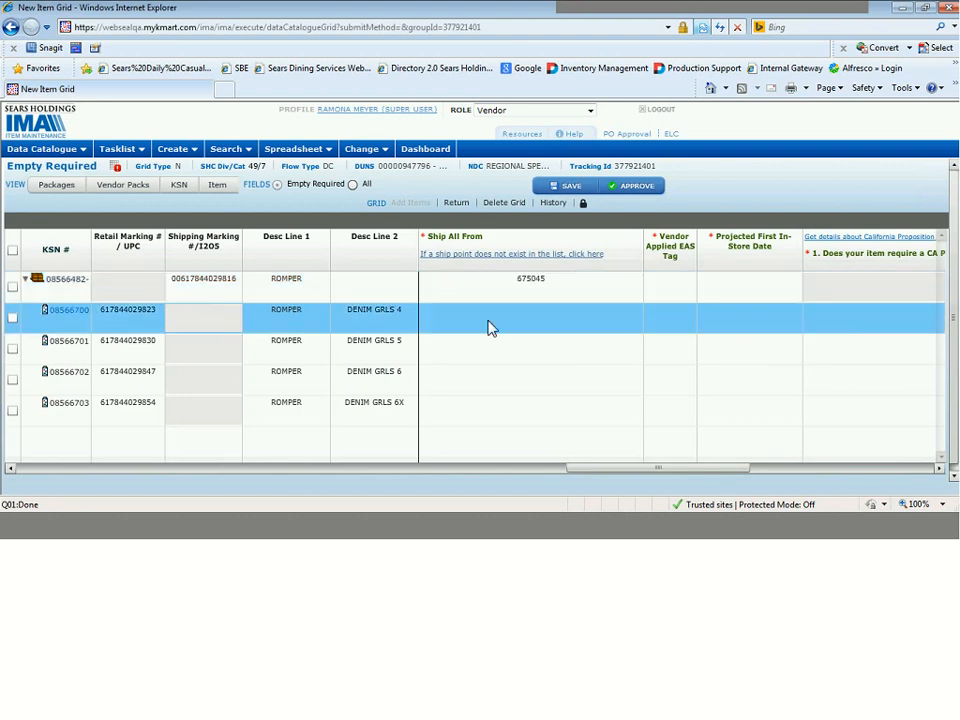
pyautogui.click(500, 312)
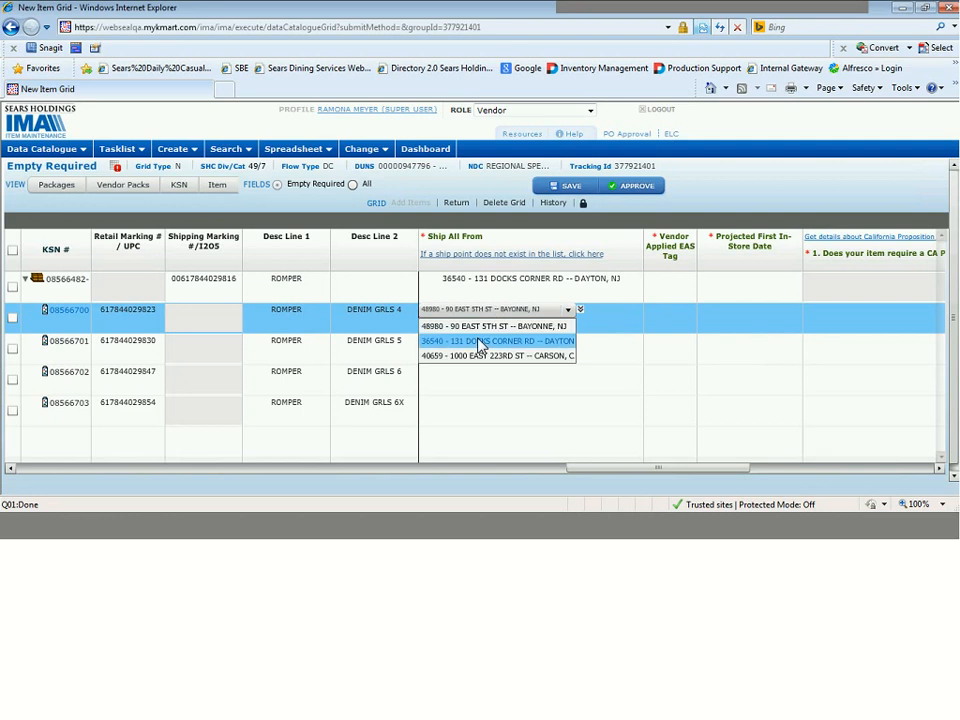
pyautogui.click(480, 343)
pyautogui.click(487, 336)
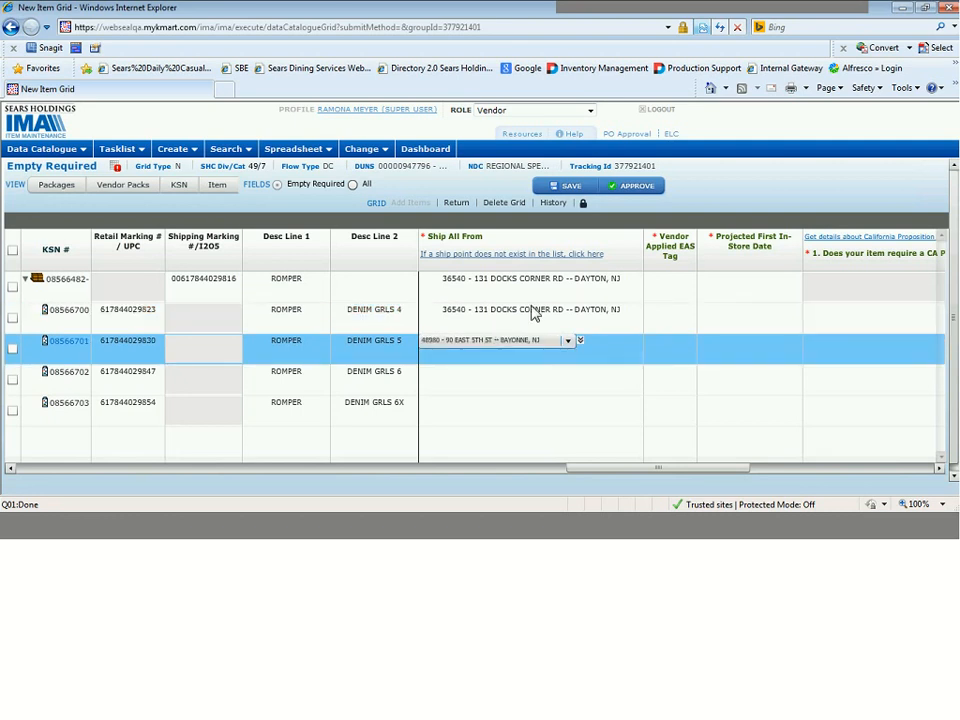
pyautogui.click(578, 310)
pyautogui.doubleClick(582, 313)
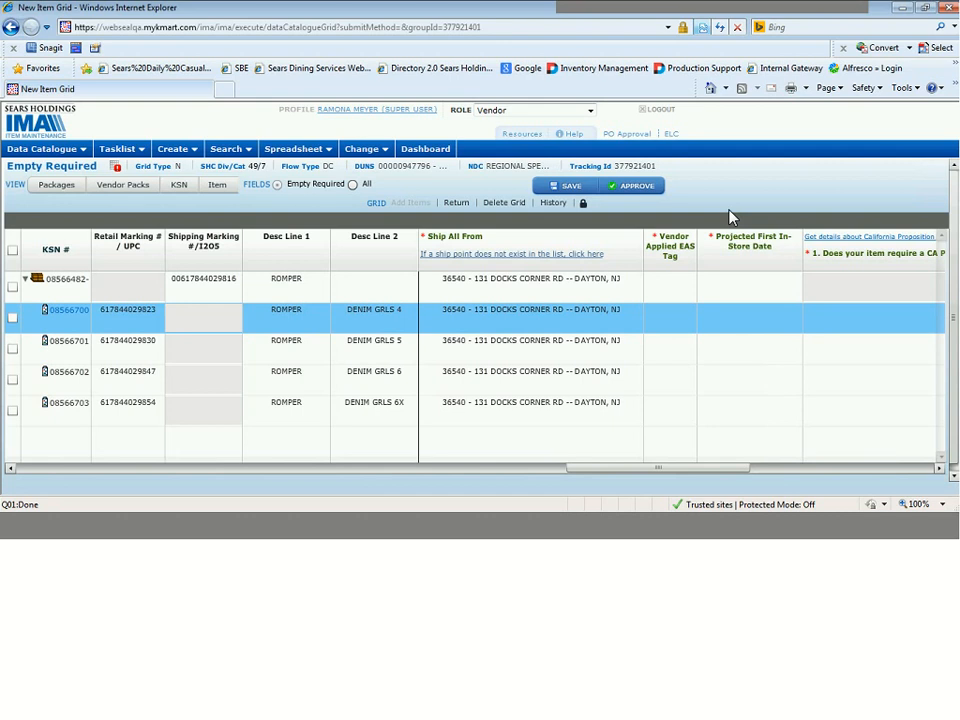
# Set Vendor Applied EAS Tag to No for the ROMPER pack and DENIM GRLS 4 rows, and copy it down.
pyautogui.click(670, 287)
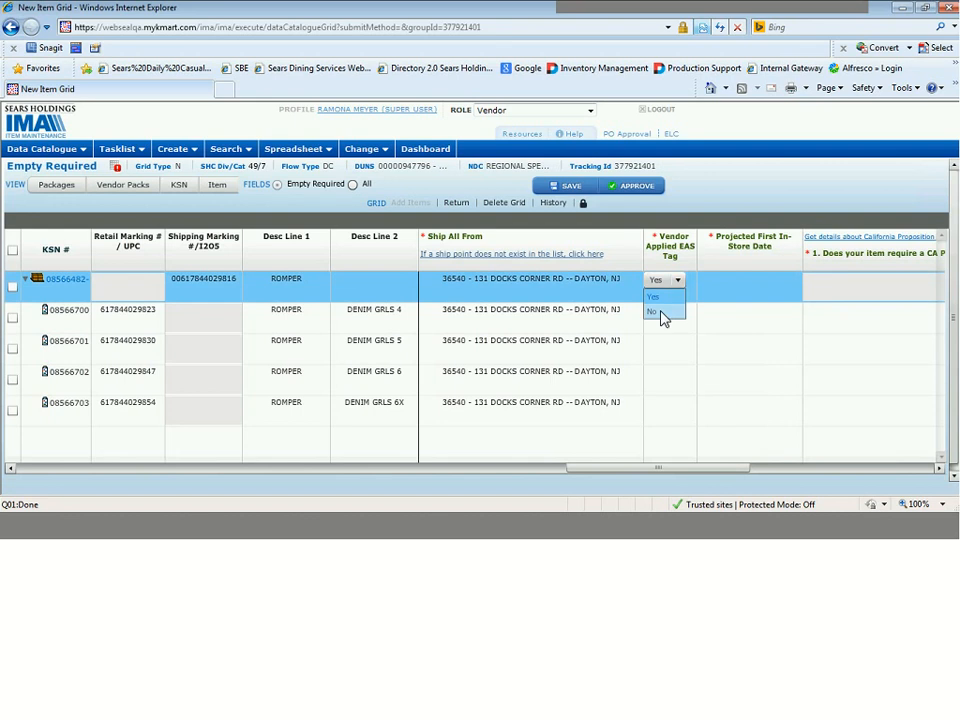
pyautogui.click(664, 315)
pyautogui.click(664, 321)
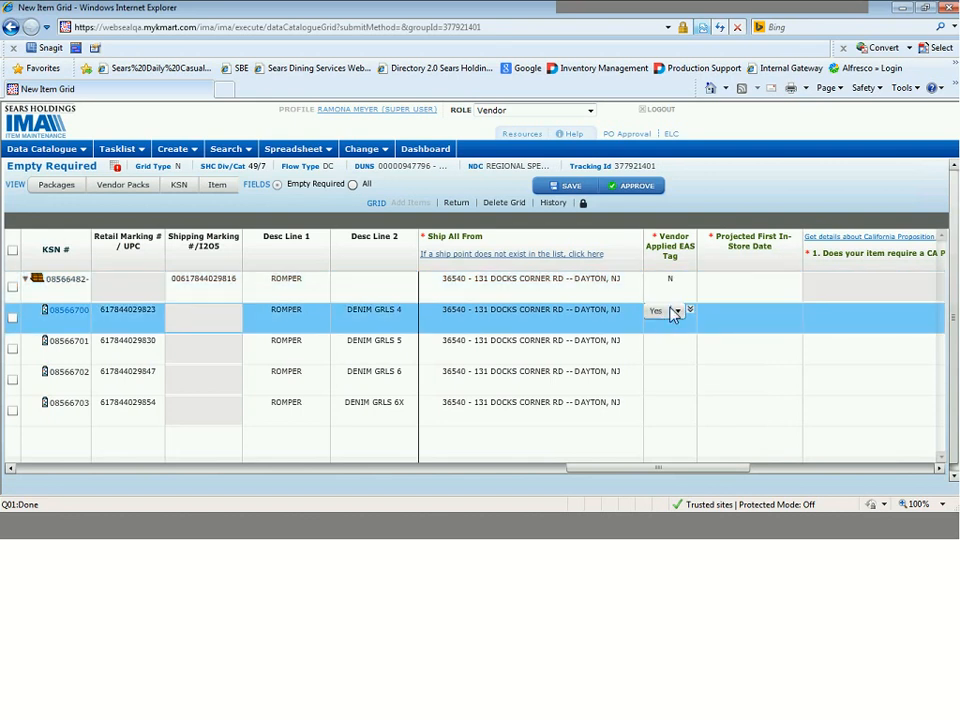
pyautogui.click(676, 312)
pyautogui.click(664, 343)
pyautogui.click(691, 310)
# Set Projected First In-Store Date to 12/30/2016 for the ROMPER pack and DENIM GRLS 4 rows, and copy it down.
pyautogui.click(750, 285)
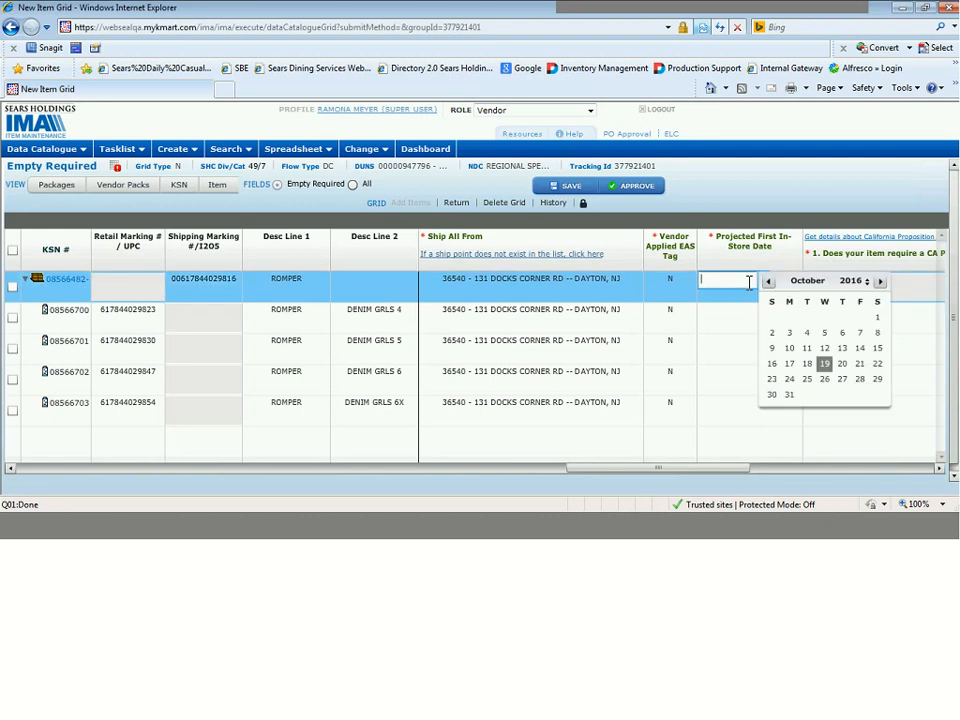
pyautogui.click(880, 282)
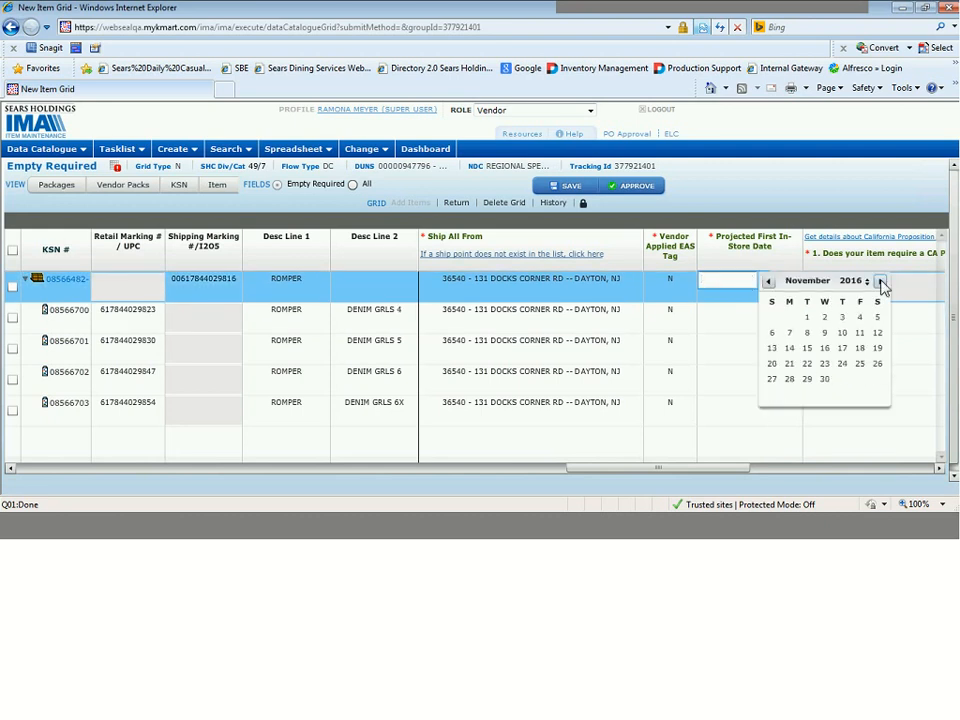
pyautogui.click(880, 283)
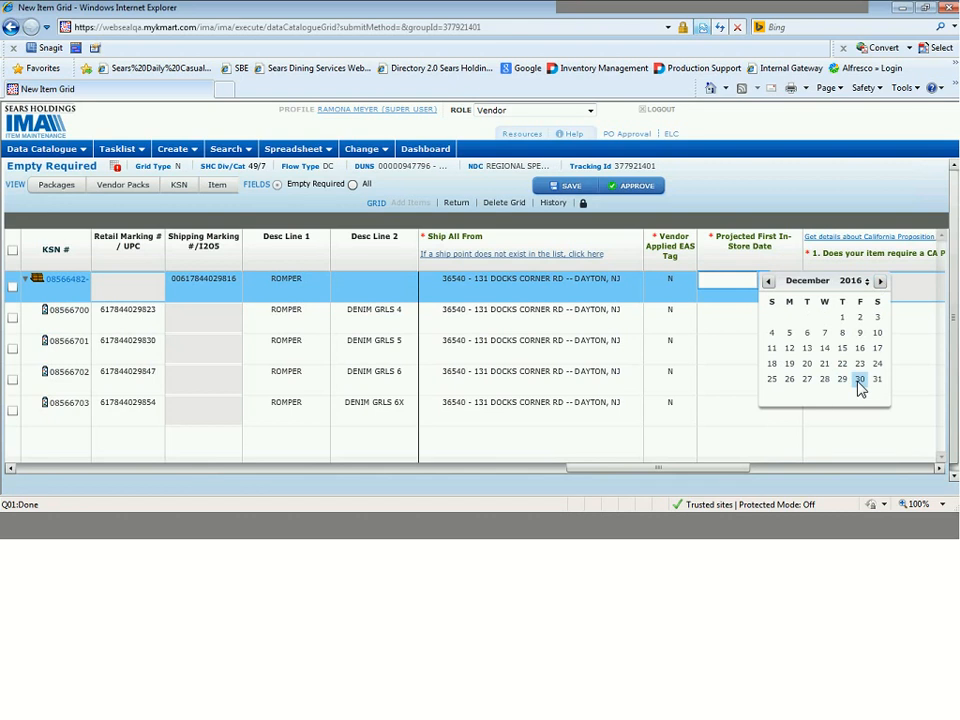
pyautogui.click(858, 381)
pyautogui.click(742, 315)
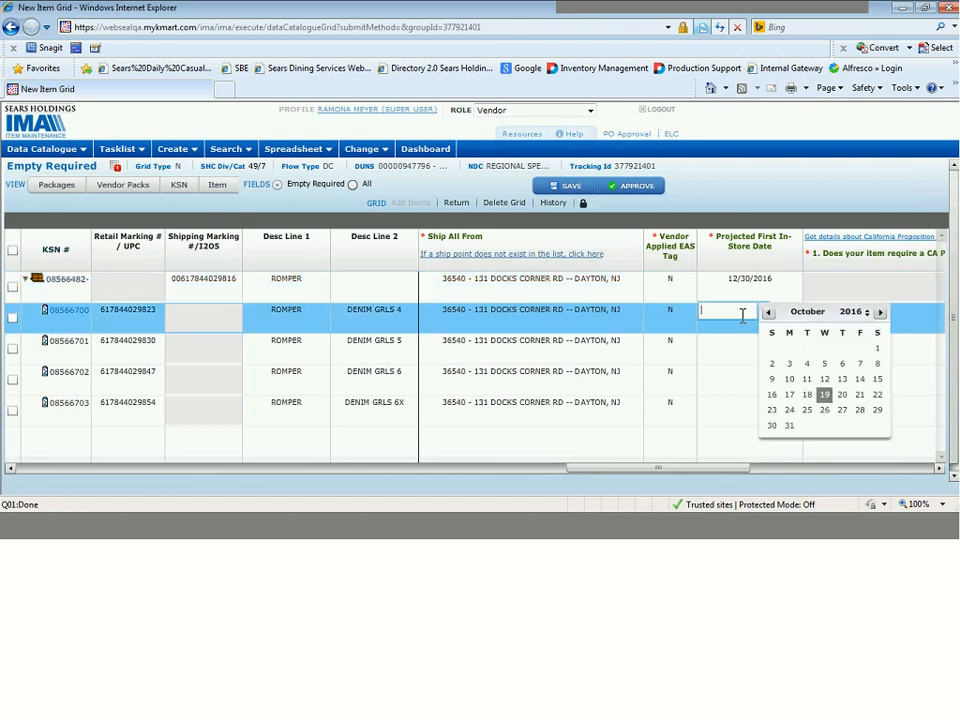
pyautogui.click(880, 313)
pyautogui.click(880, 313)
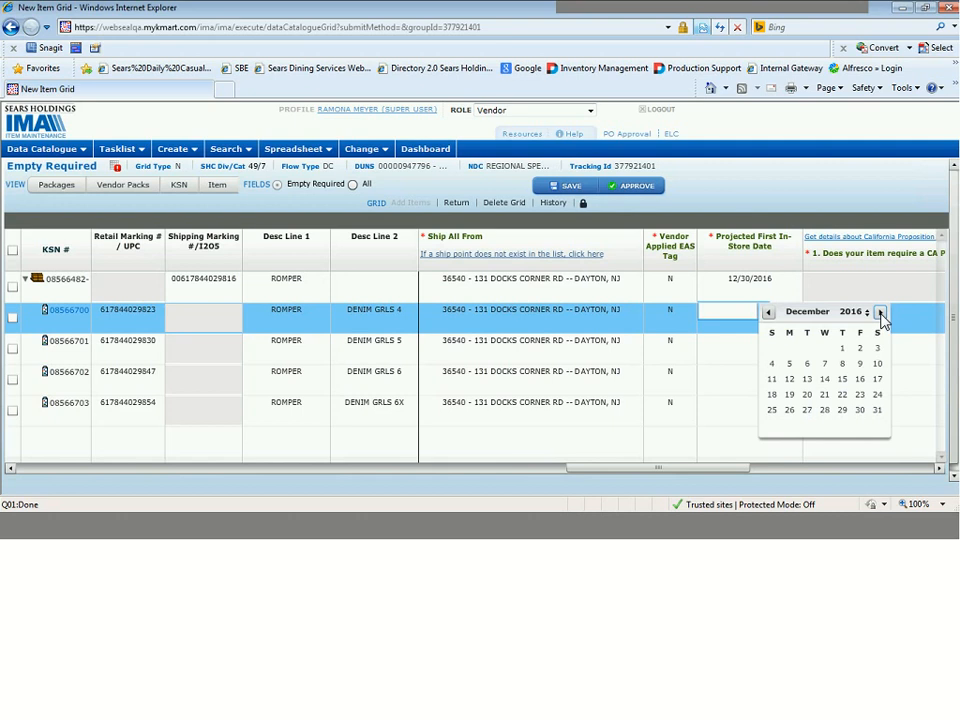
pyautogui.click(862, 411)
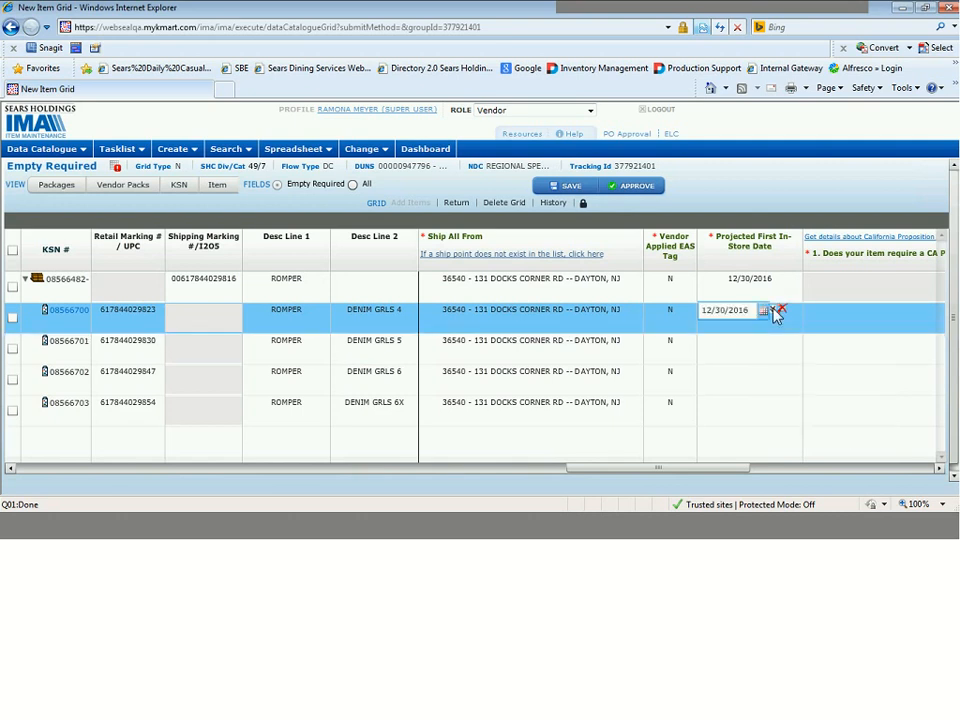
pyautogui.click(775, 312)
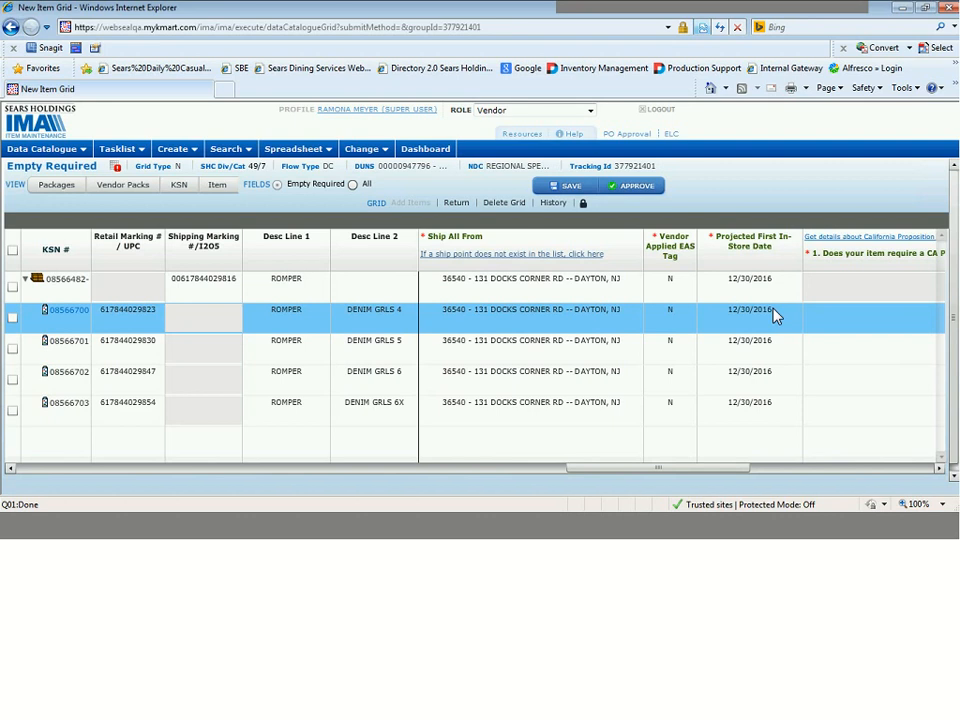
# Answer the CA Prop 65 warning question for DENIM GRLS 4 with "Tested - Does not contain any CA Prop65 chemicals" and copy it down.
pyautogui.click(940, 474)
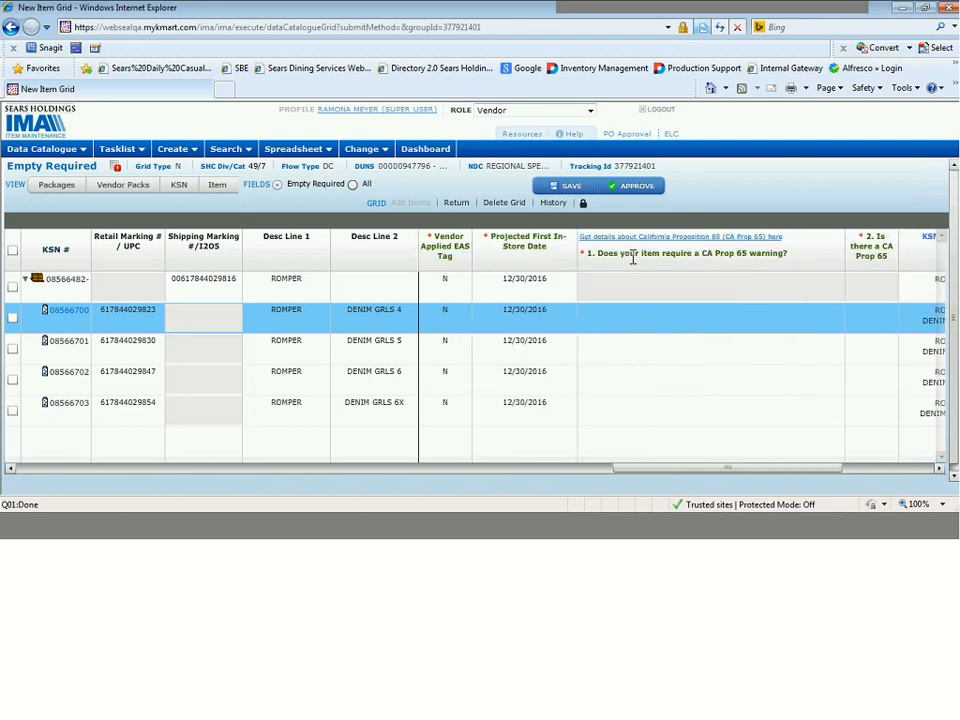
pyautogui.moveTo(632, 257)
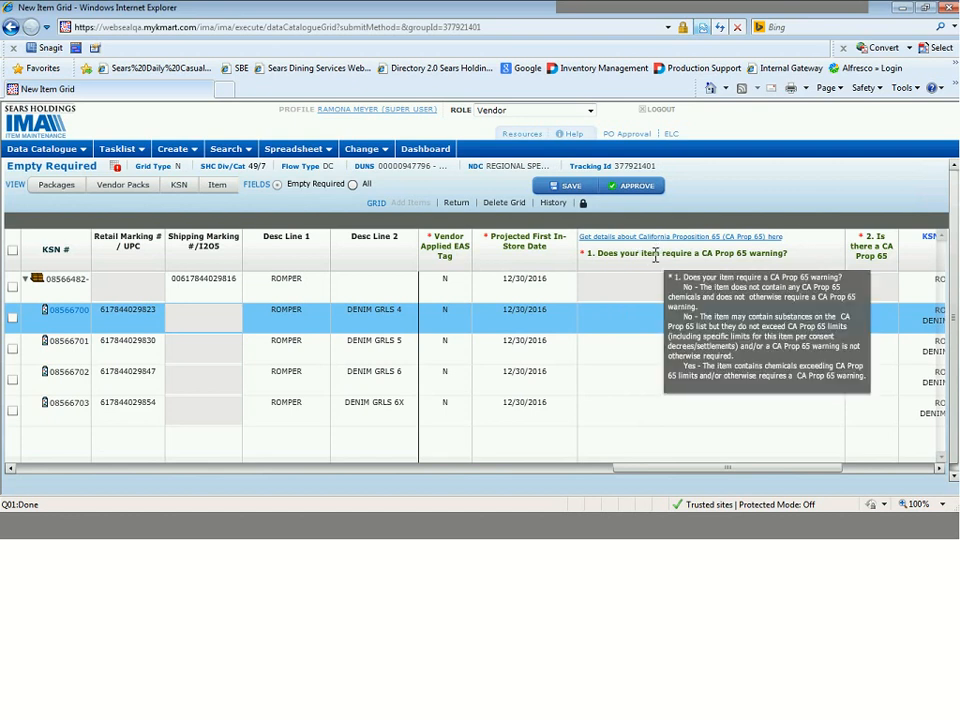
pyautogui.click(638, 315)
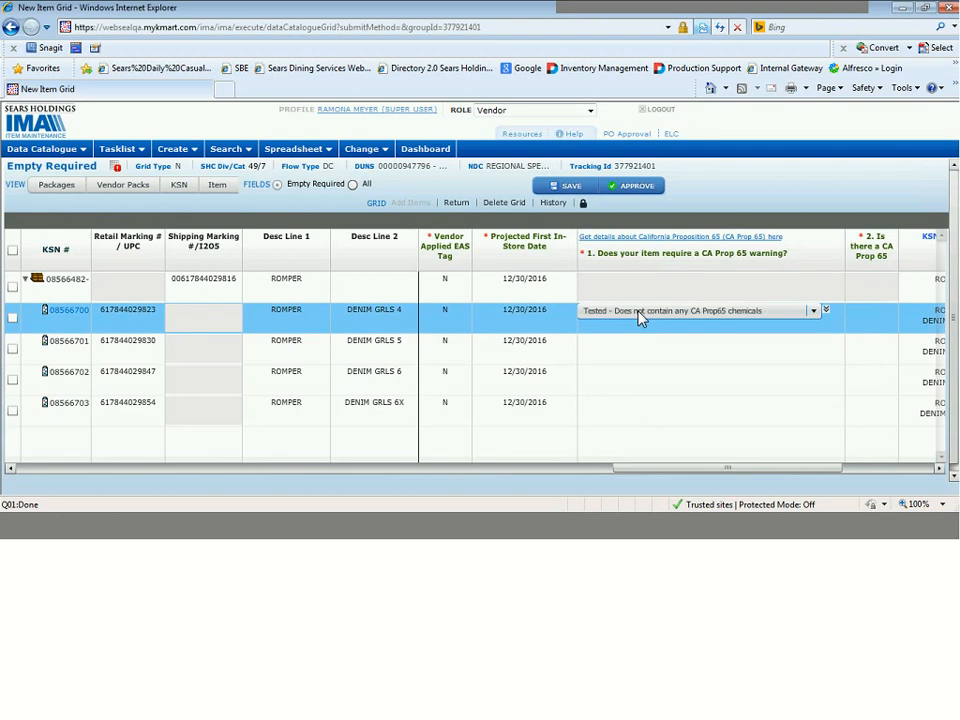
pyautogui.click(640, 316)
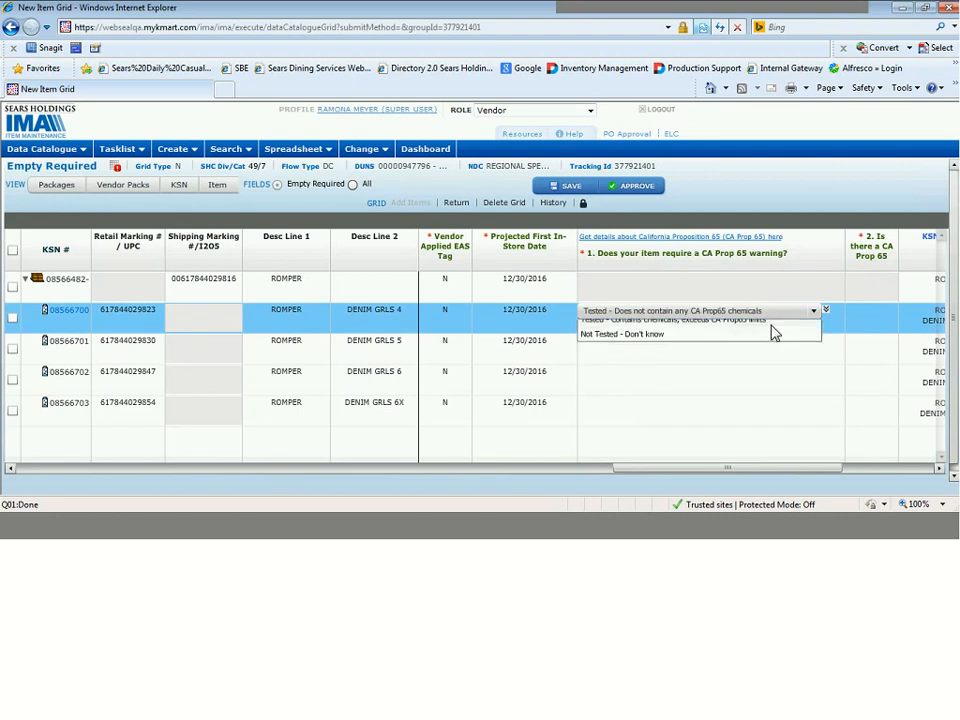
pyautogui.click(773, 332)
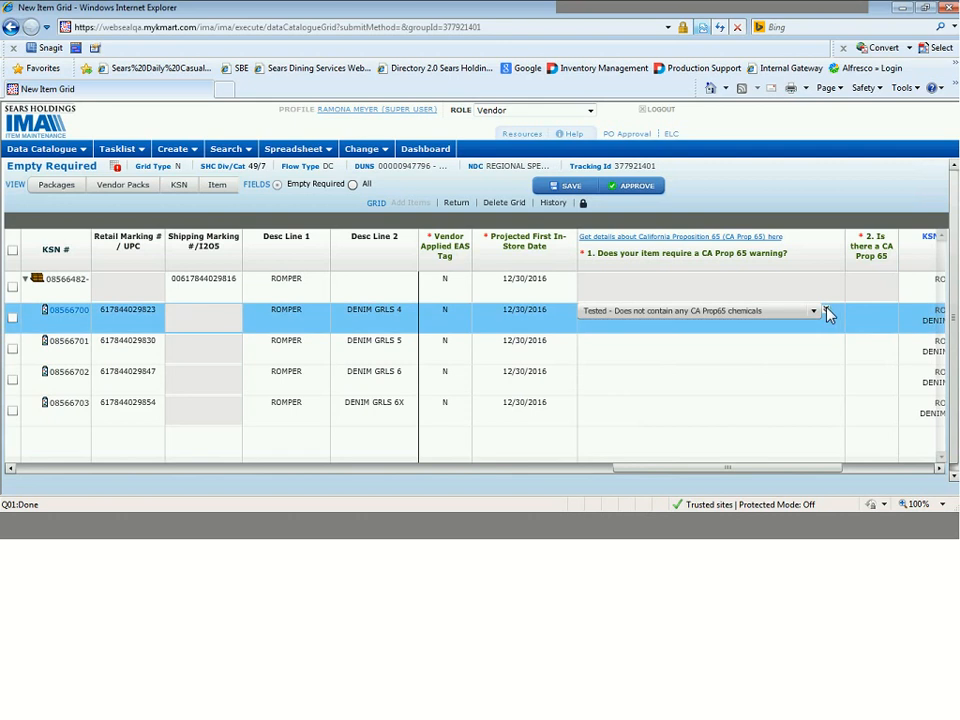
pyautogui.click(828, 312)
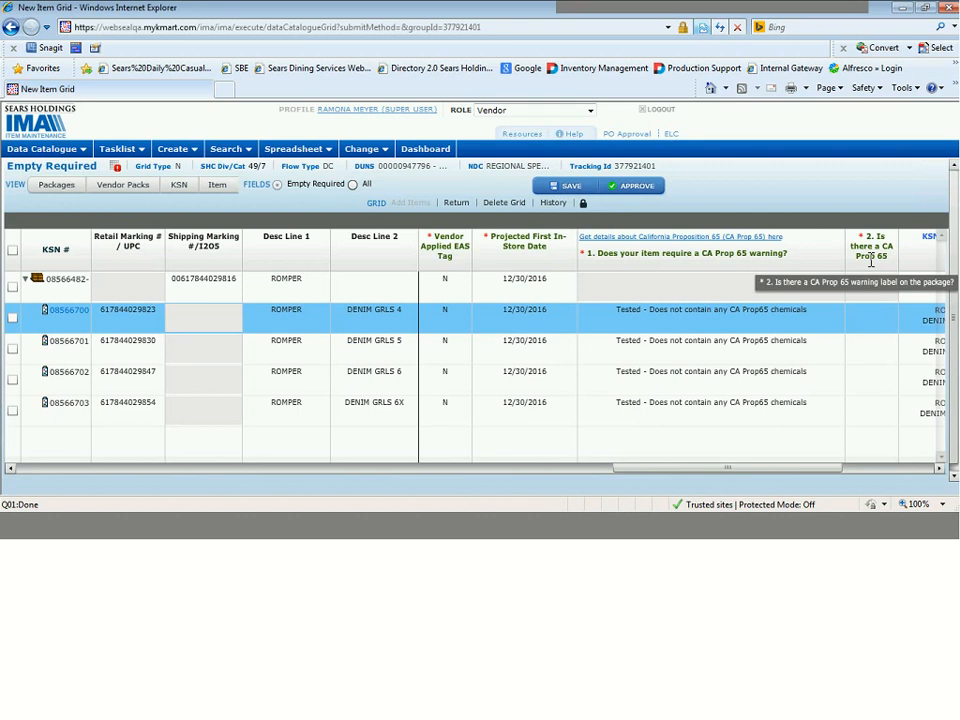
# Set the CA Prop 65 package label question to No for the DENIM GRLS 4 row and copy it down.
pyautogui.click(873, 323)
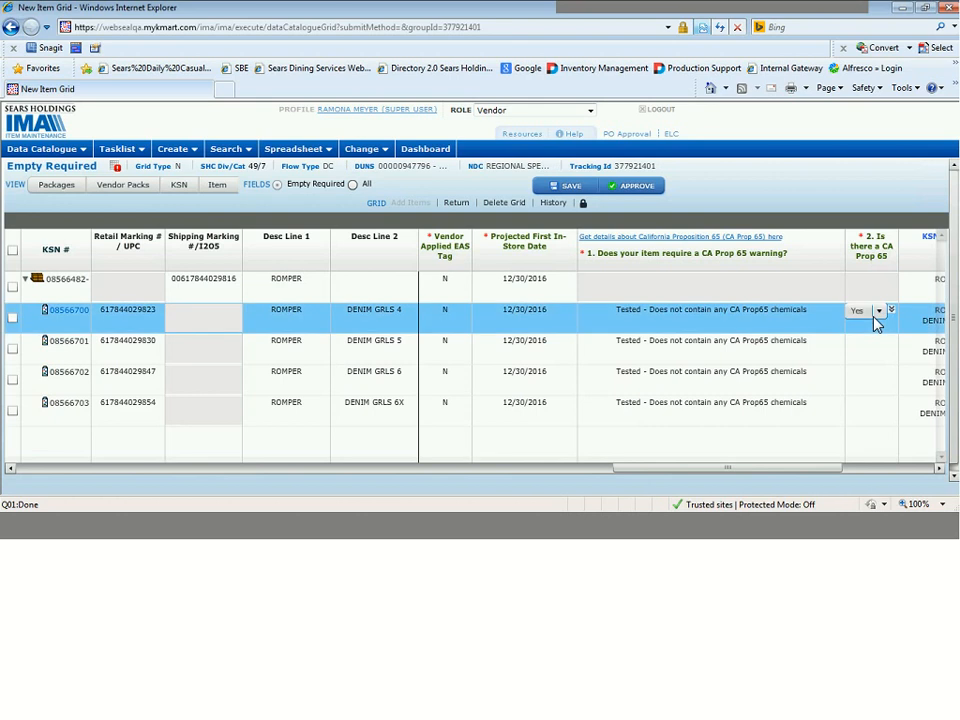
pyautogui.click(876, 316)
pyautogui.click(866, 346)
pyautogui.click(892, 313)
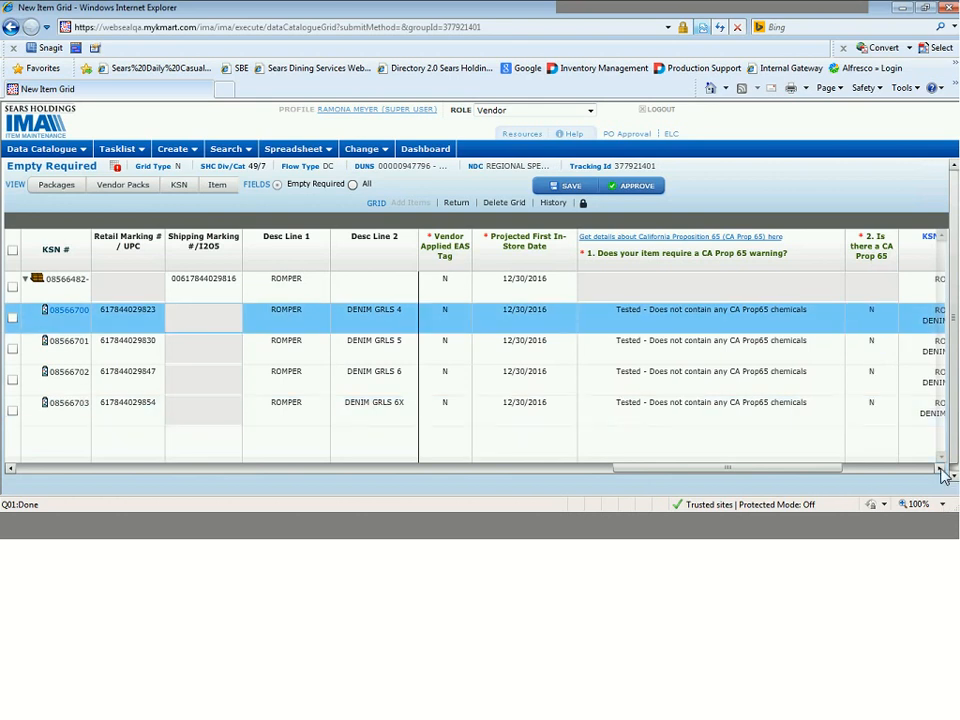
# Save the item grid and display only its Empty Required fields again.
pyautogui.click(941, 470)
pyautogui.click(941, 470)
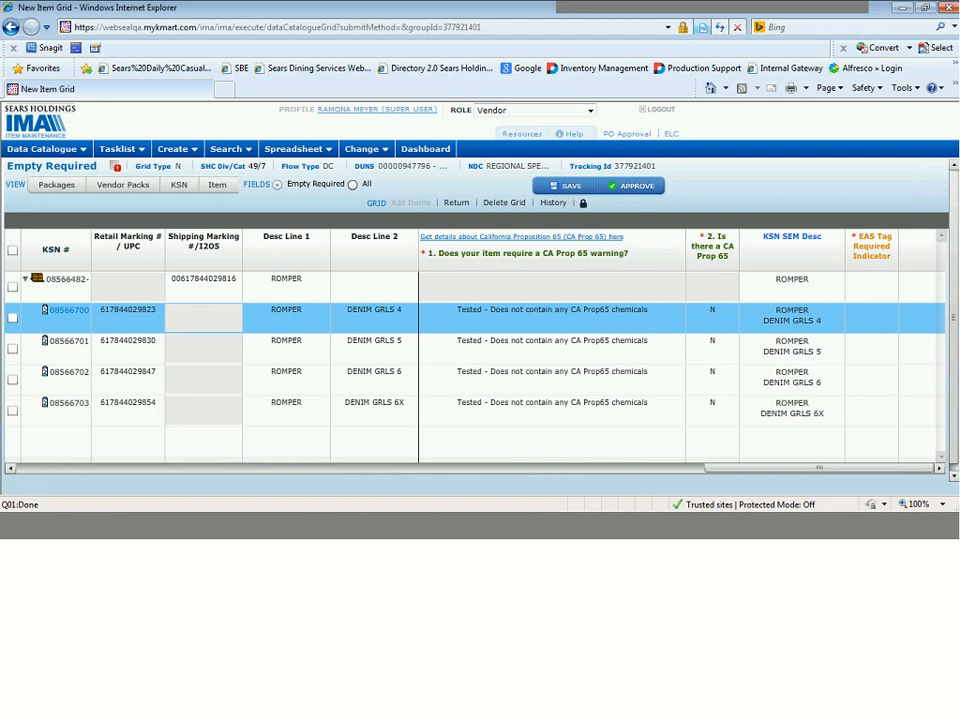
pyautogui.click(570, 186)
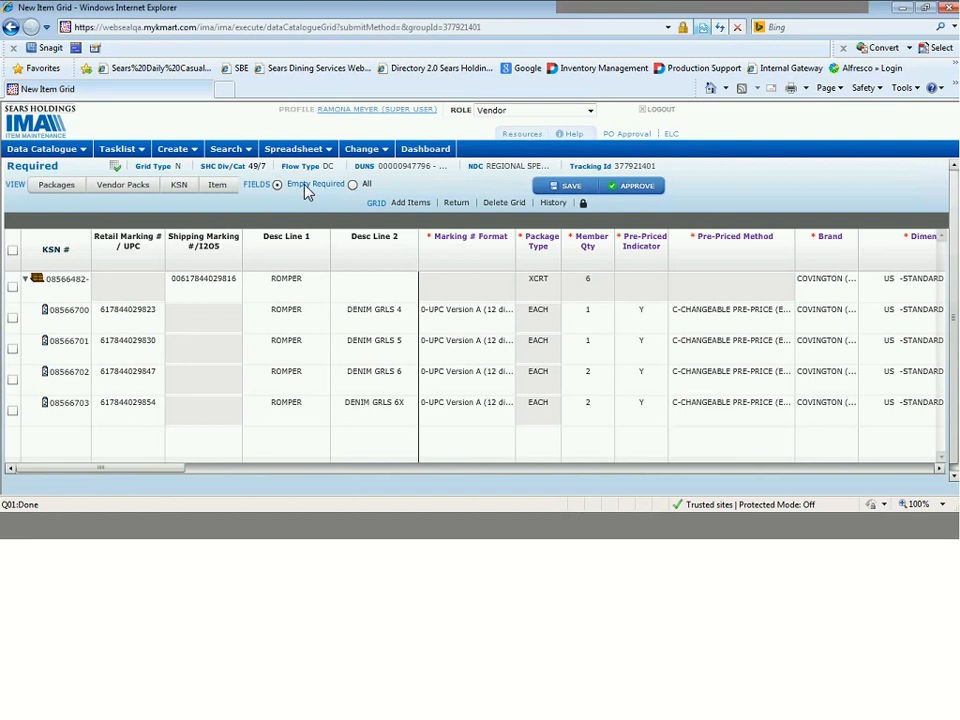
pyautogui.click(305, 187)
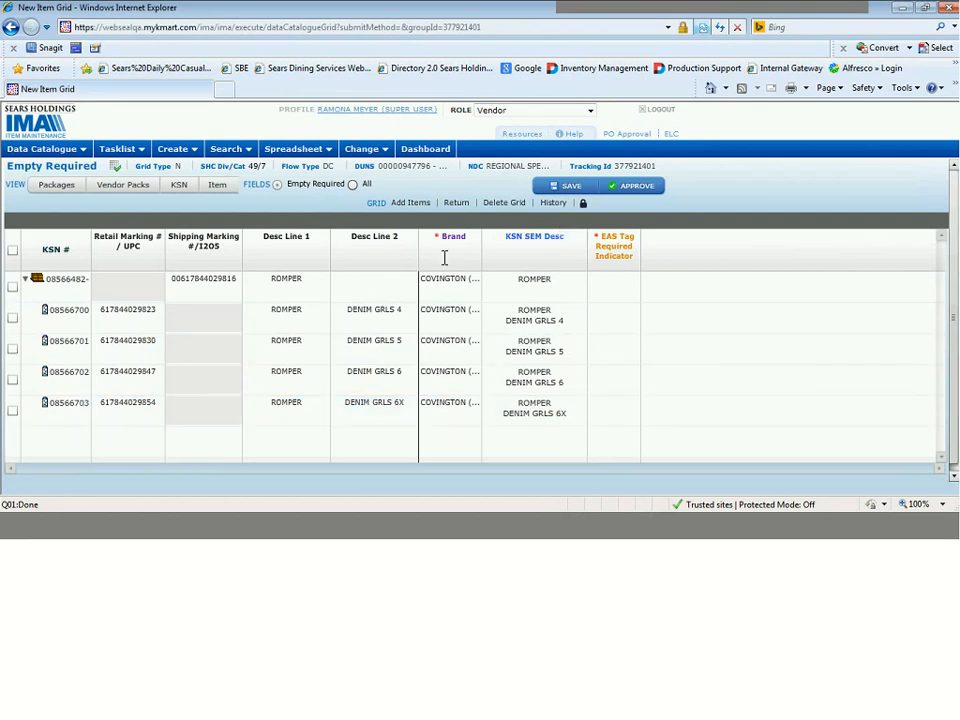
# Set EAS Tag Required Indicator to No for the ROMPER pack and DENIM GRLS 4 rows, and copy it down.
pyautogui.click(613, 294)
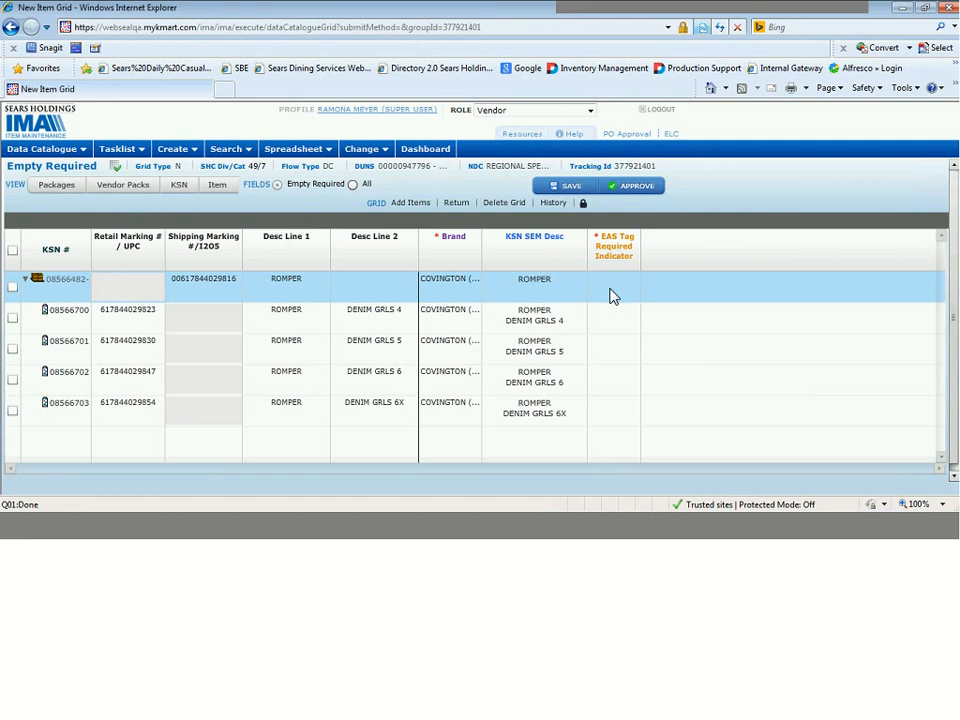
pyautogui.click(613, 295)
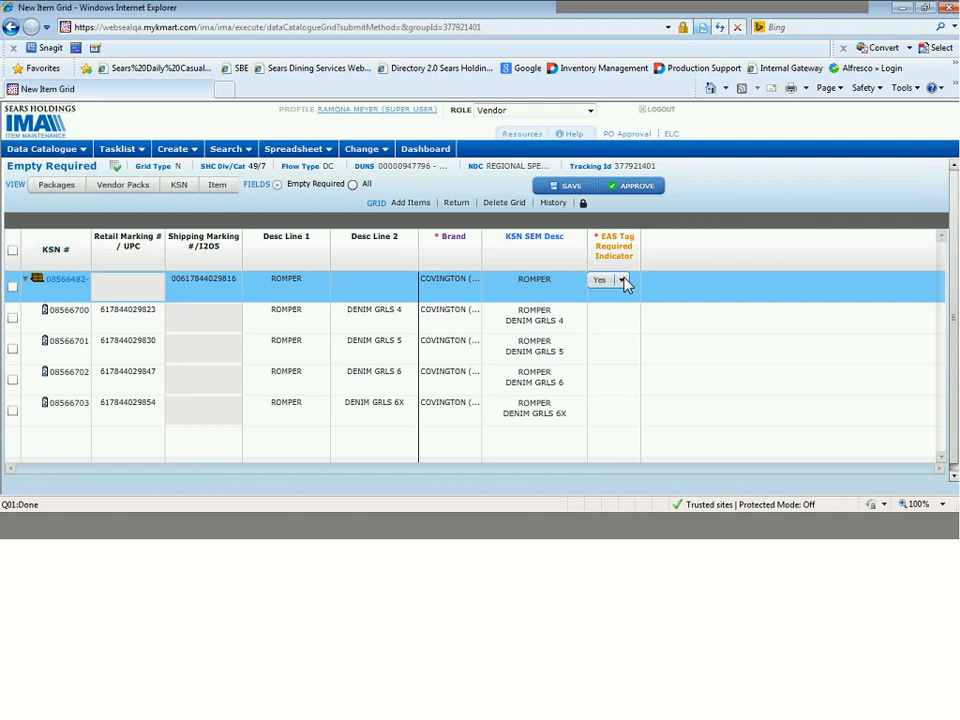
pyautogui.click(622, 281)
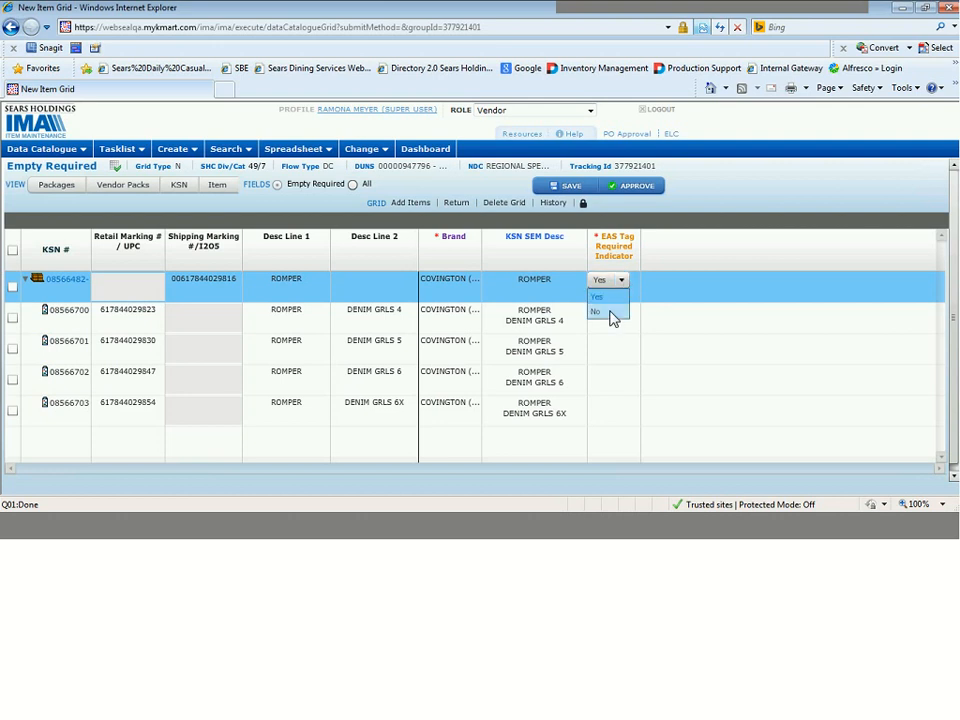
pyautogui.click(613, 318)
pyautogui.click(614, 319)
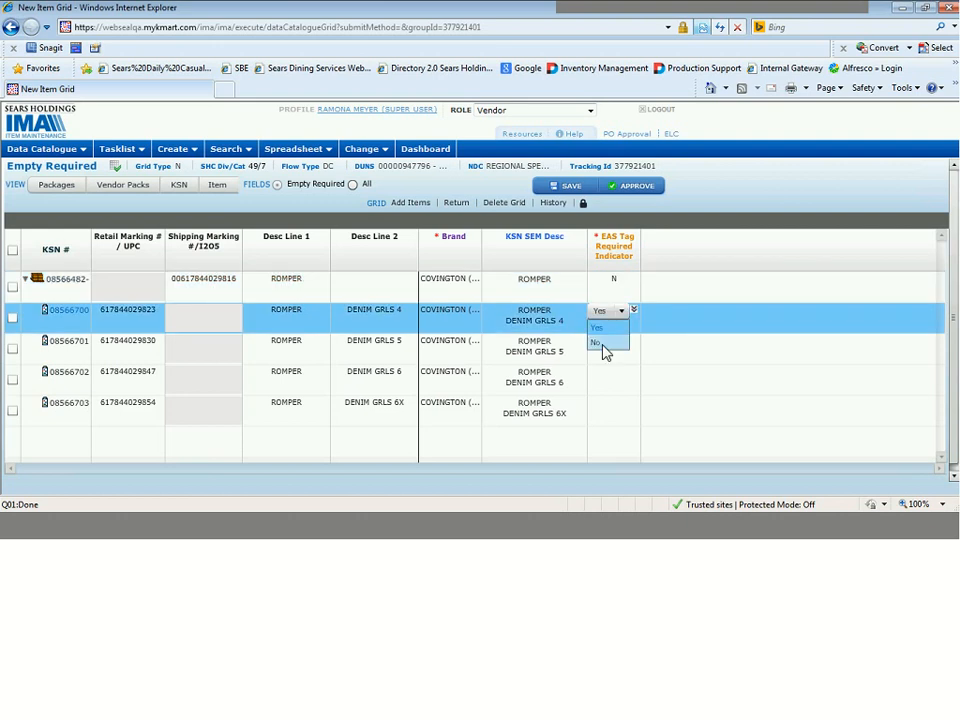
pyautogui.click(603, 350)
pyautogui.click(635, 315)
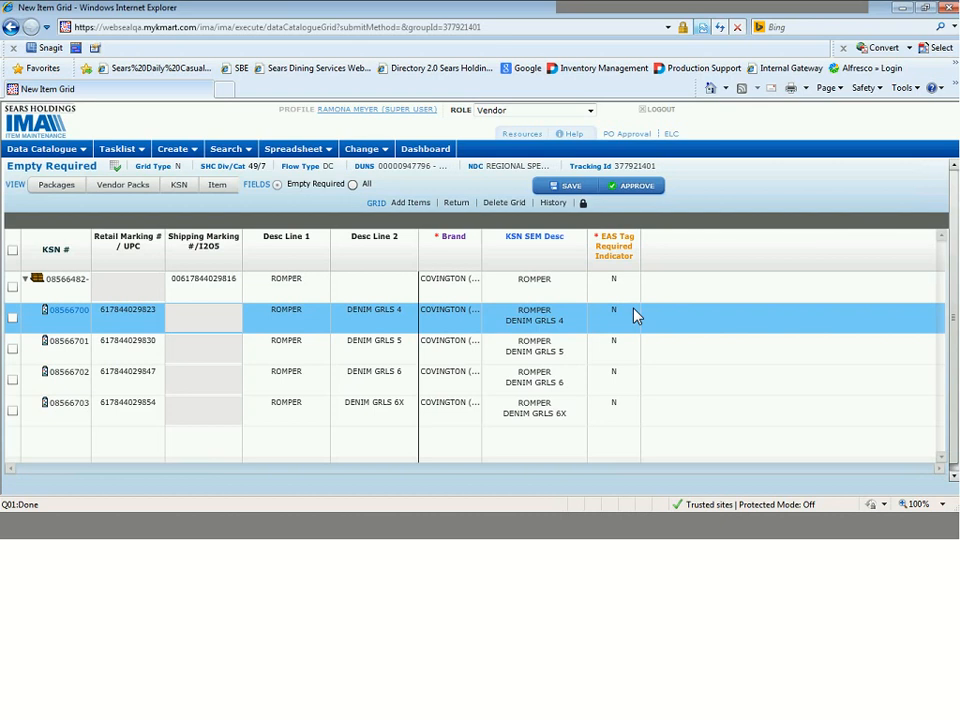
# Approve the romper item grid and check its status in Grid History.
pyautogui.click(643, 185)
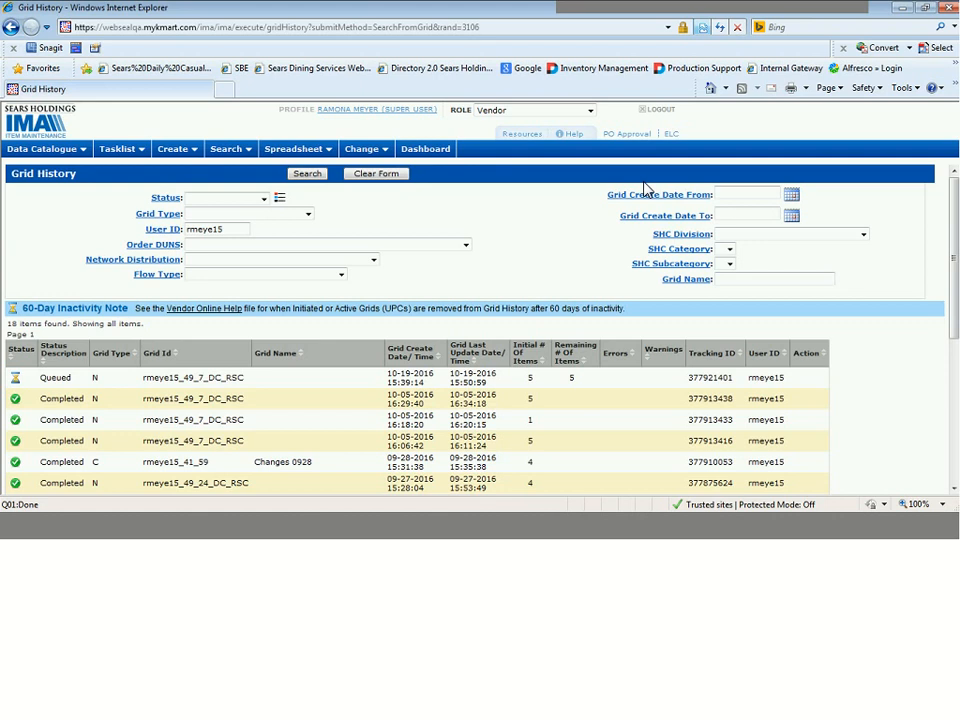
pyautogui.click(50, 376)
pyautogui.click(583, 420)
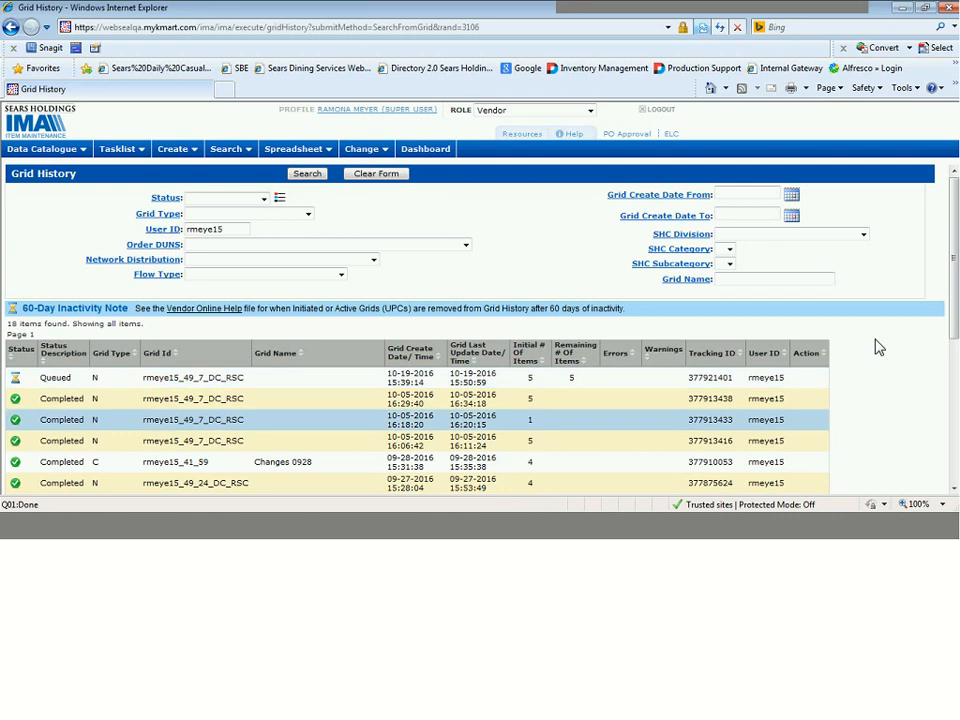
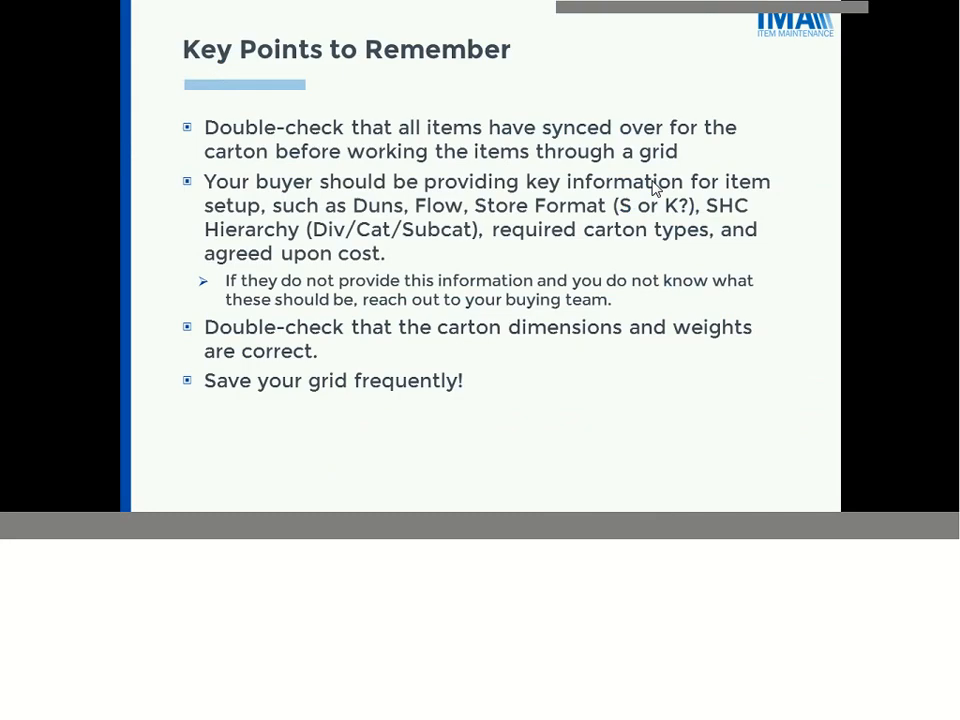
# Open the newest grid with the Check for Errors status from Grid History and review its errors and warnings within the grid page.
pyautogui.click(652, 181)
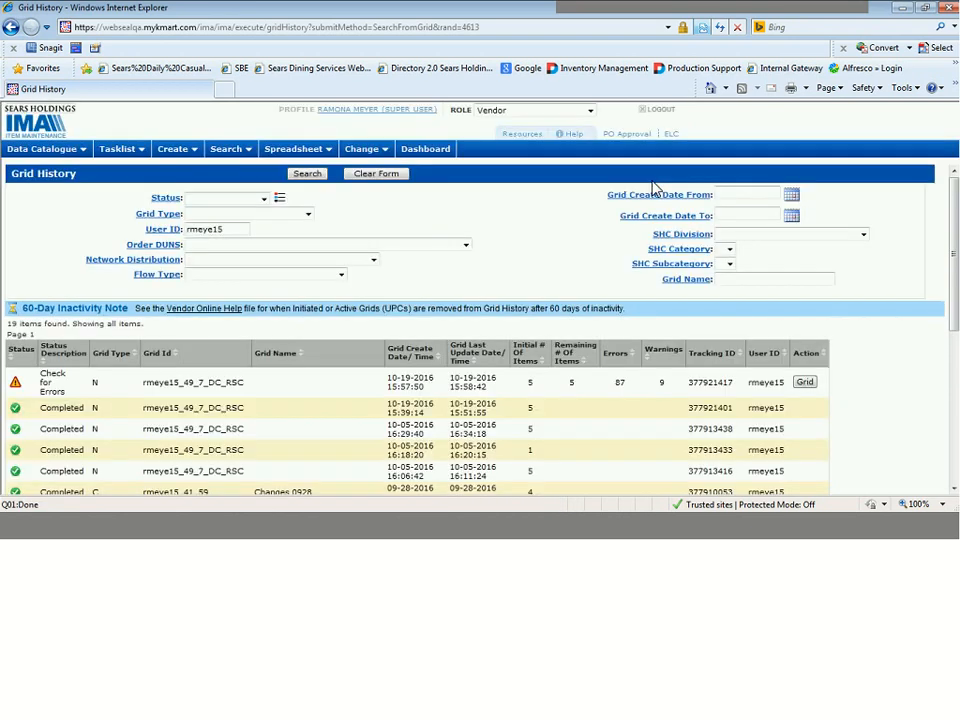
pyautogui.click(807, 385)
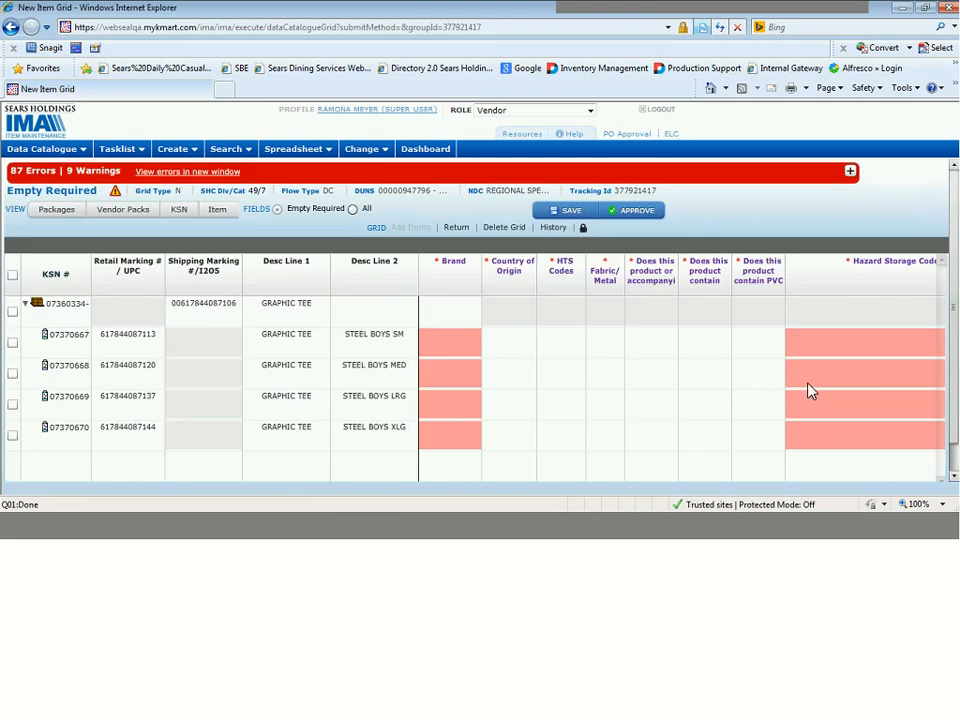
pyautogui.click(850, 172)
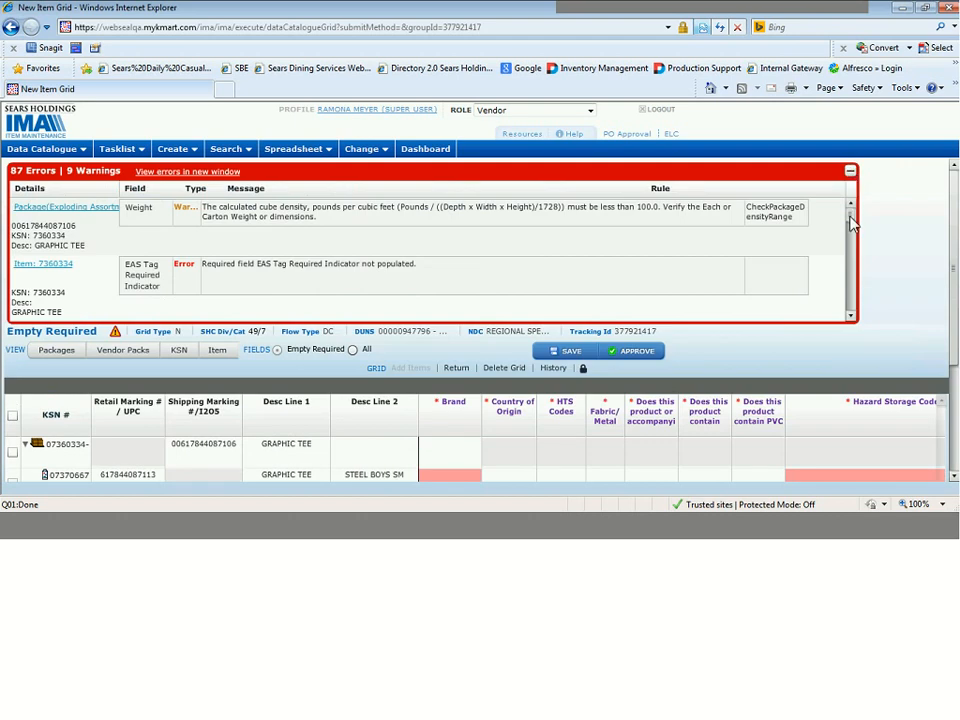
pyautogui.moveTo(849, 214)
pyautogui.mouseDown()
pyautogui.moveTo(853, 237)
pyautogui.moveTo(854, 203)
pyautogui.mouseUp()
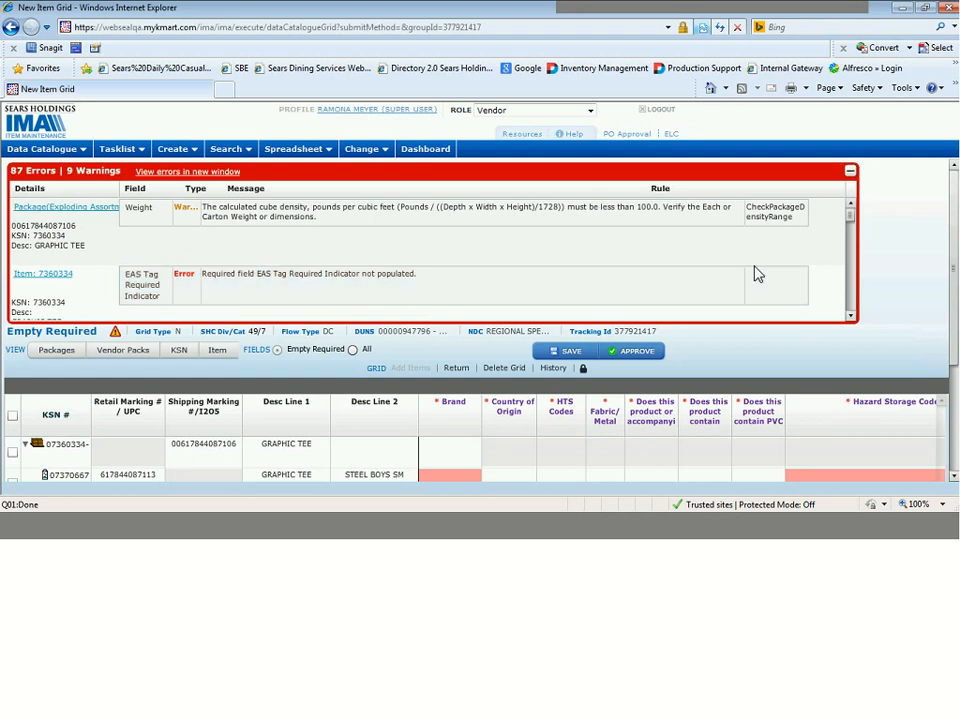
pyautogui.click(851, 317)
pyautogui.click(851, 317)
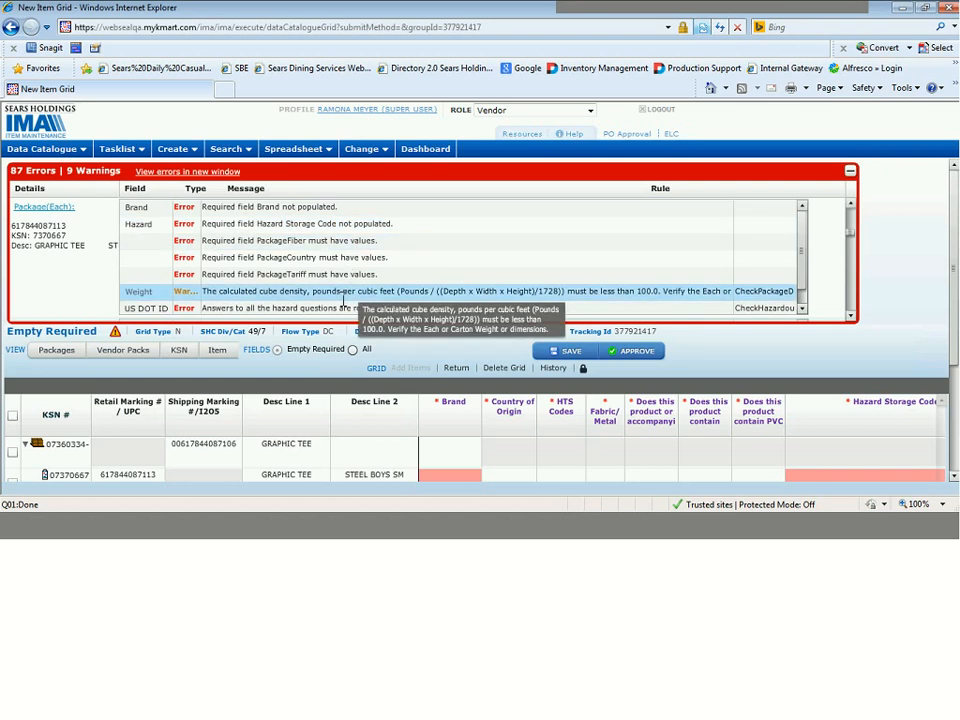
pyautogui.click(851, 176)
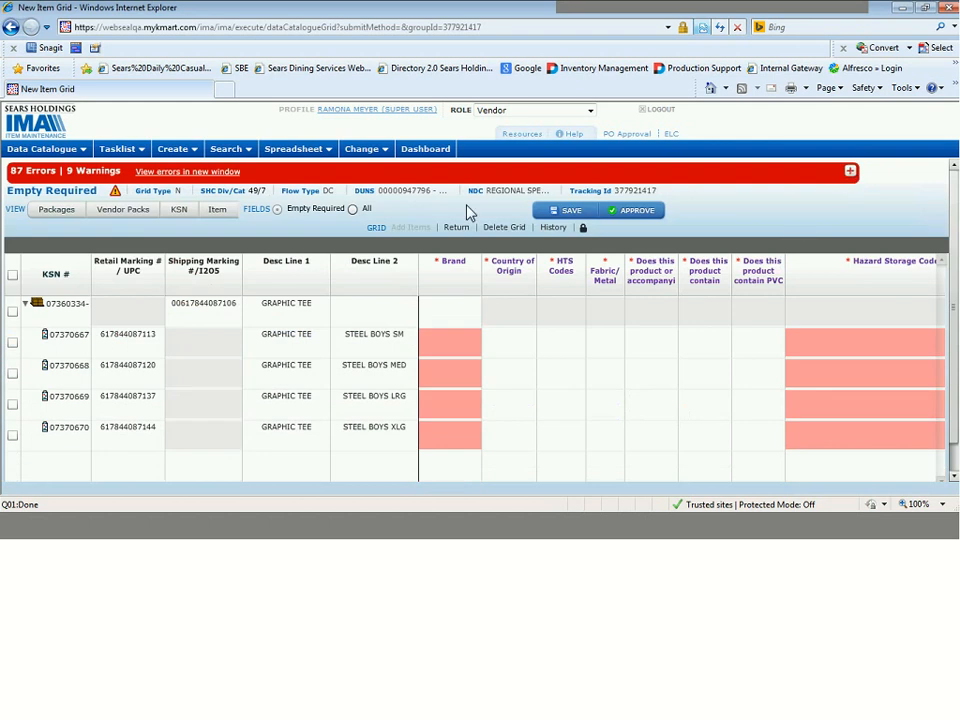
# View the grid's errors and warnings in a separate window, look through the whole list, and close that window.
pyautogui.click(220, 174)
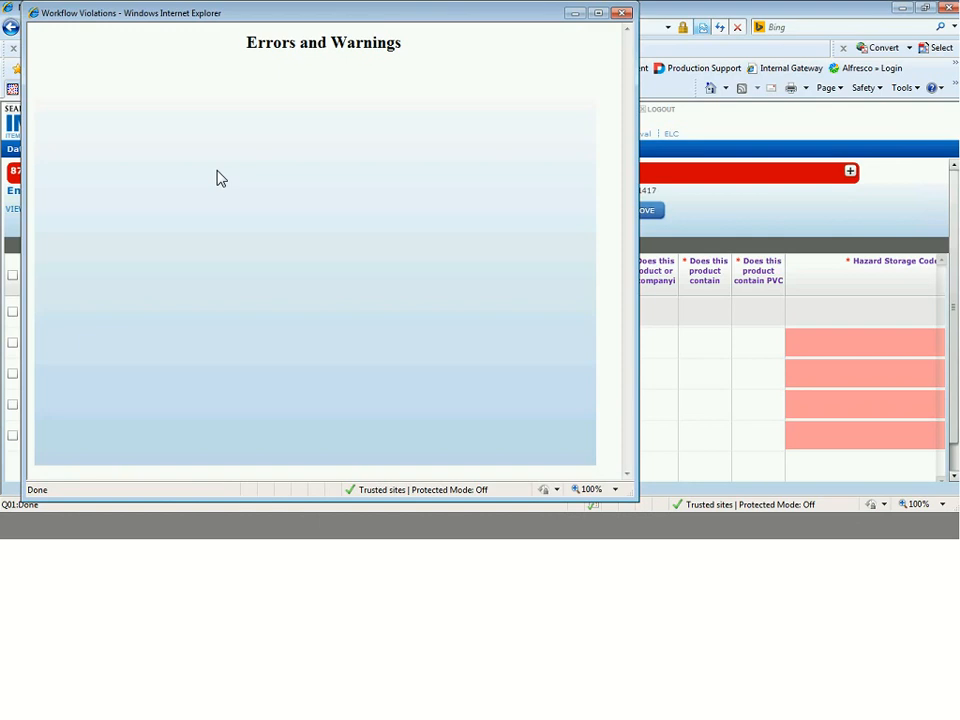
pyautogui.click(218, 176)
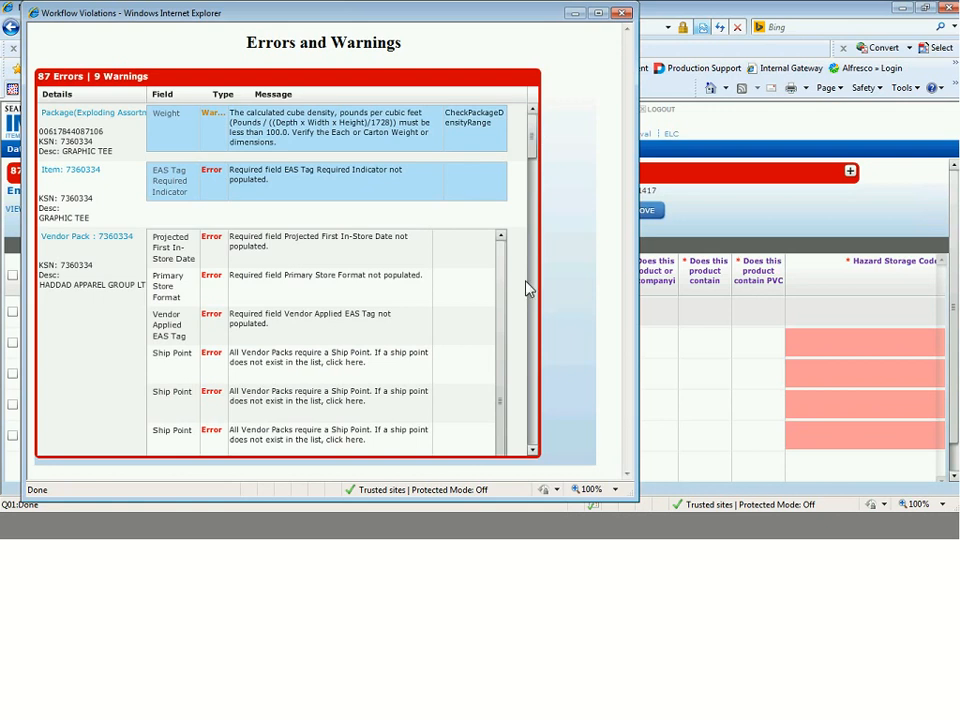
pyautogui.scroll(-10, 528, 288)
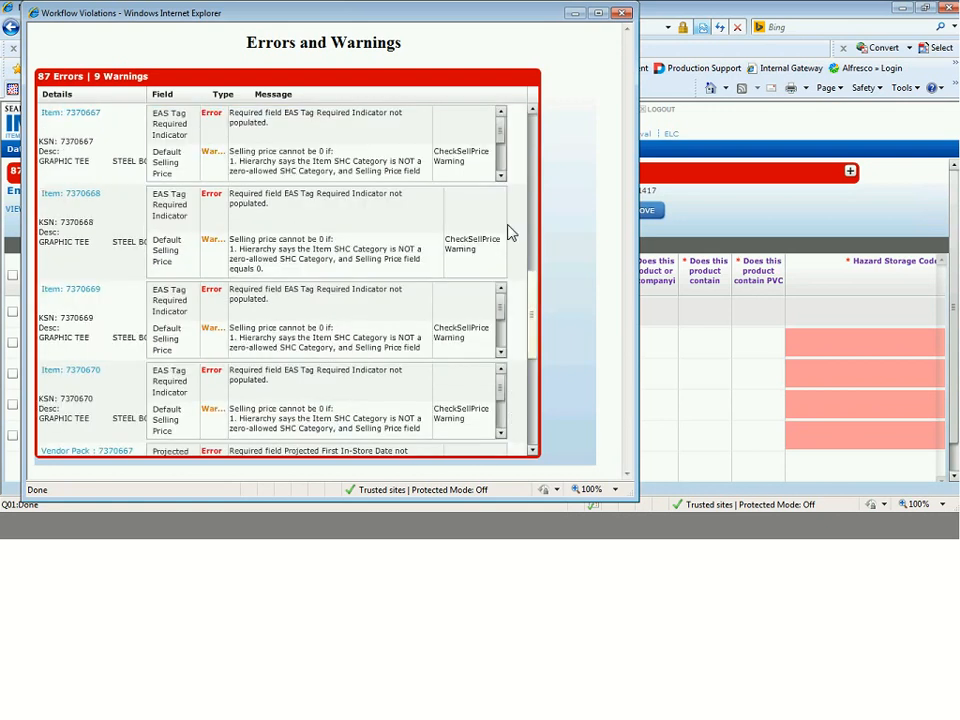
pyautogui.scroll(10, 512, 136)
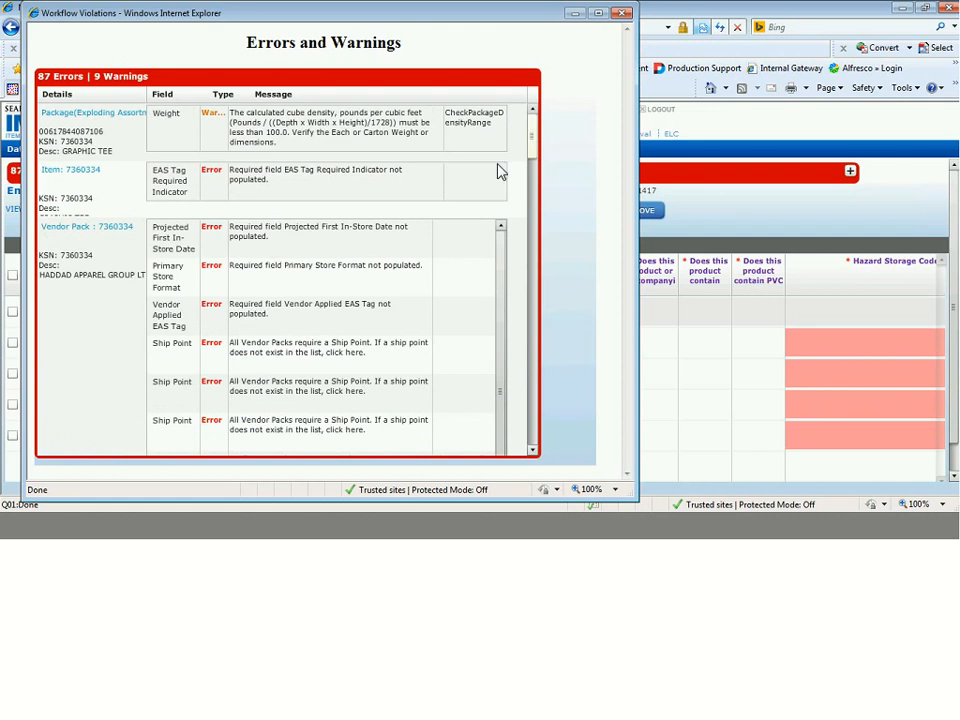
pyautogui.scroll(-10, 505, 460)
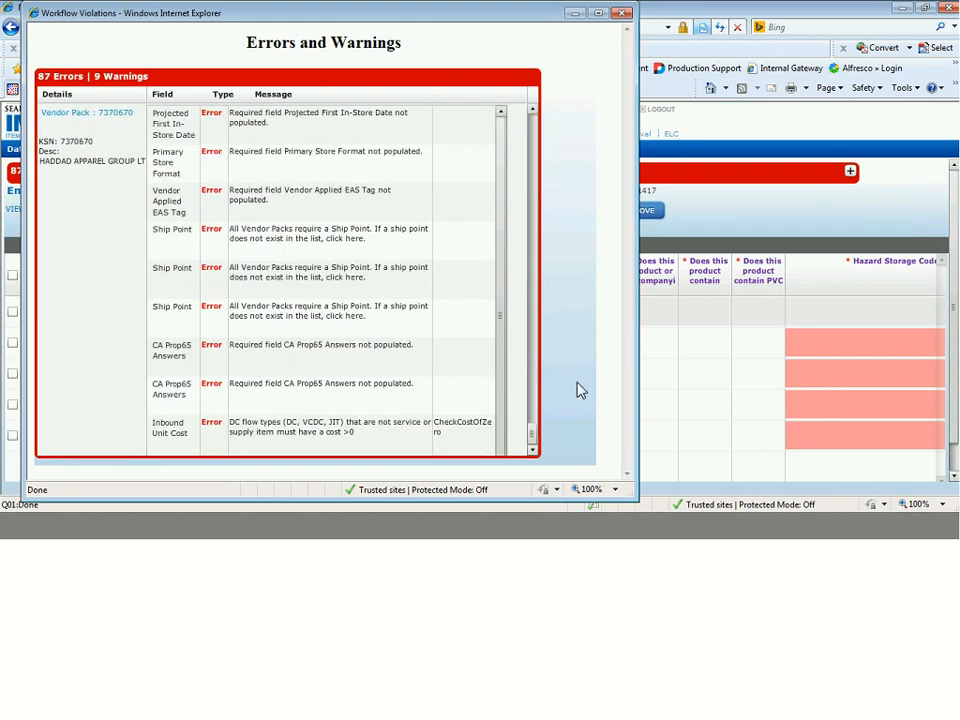
pyautogui.click(622, 13)
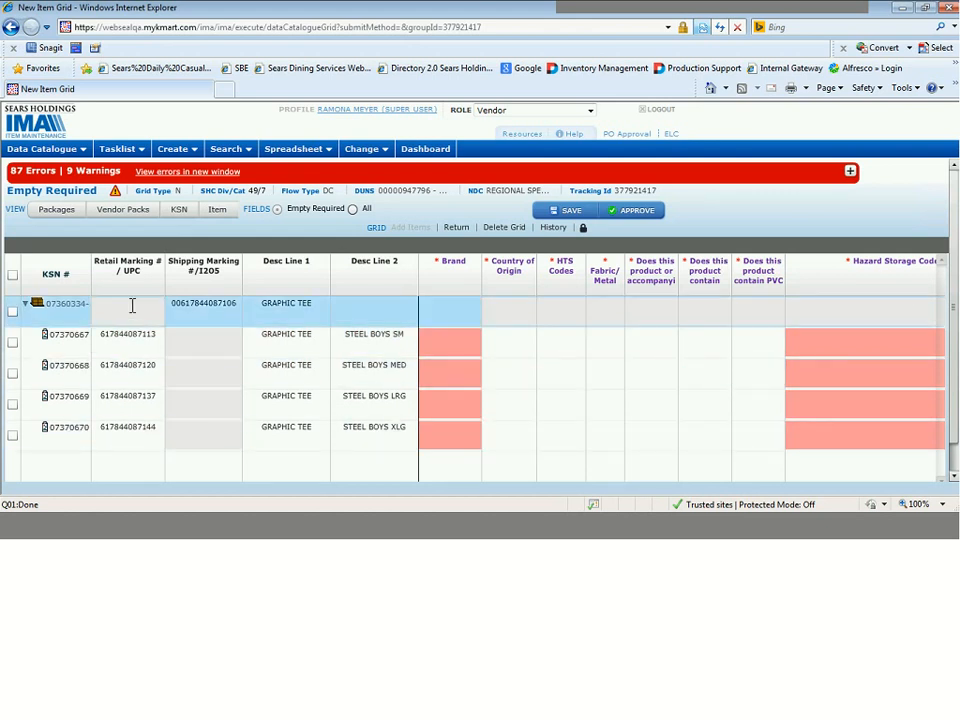
pyautogui.click(56, 216)
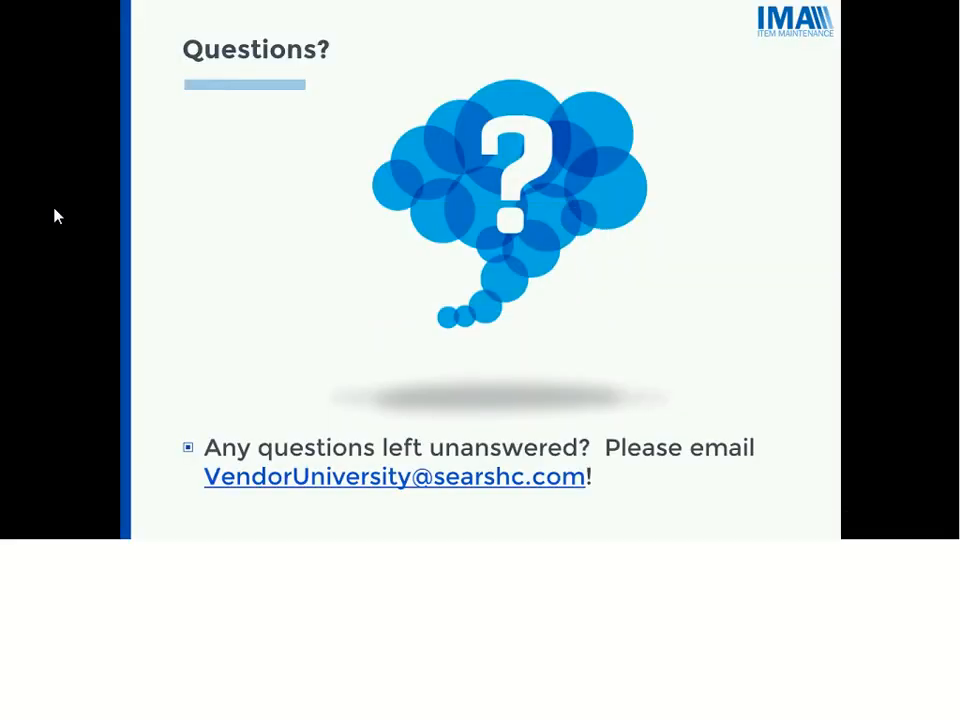